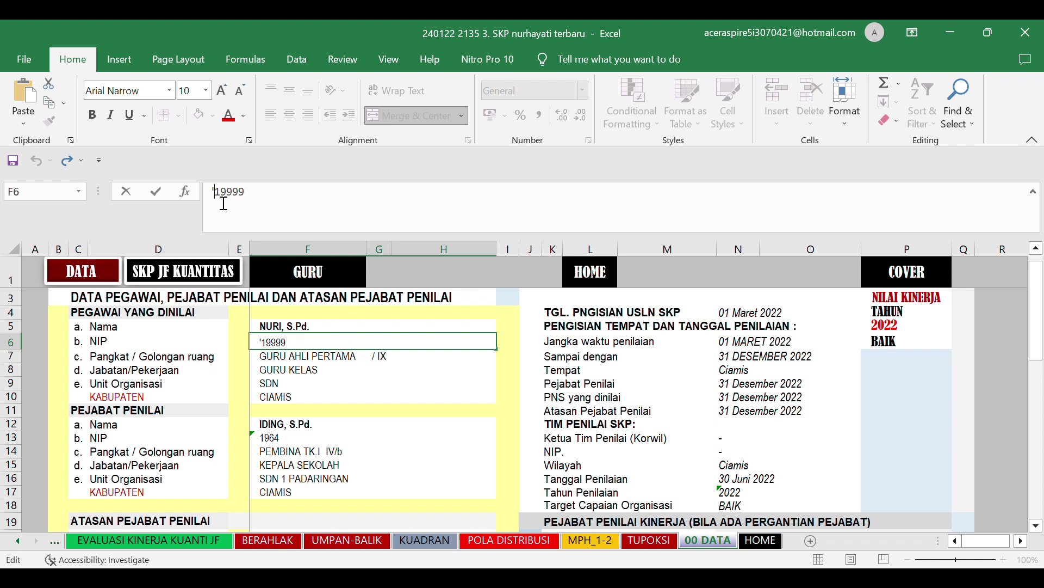
Step: Confirm the employee's NIP entry and review the other employee fields and the assessor's name, NIP, rank and position
click(343, 362)
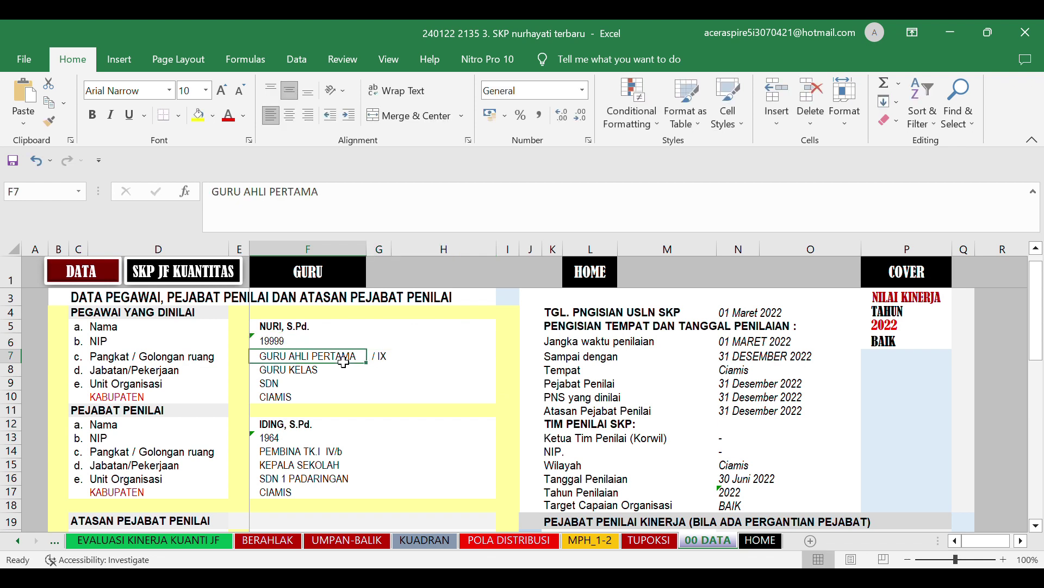
click(452, 365)
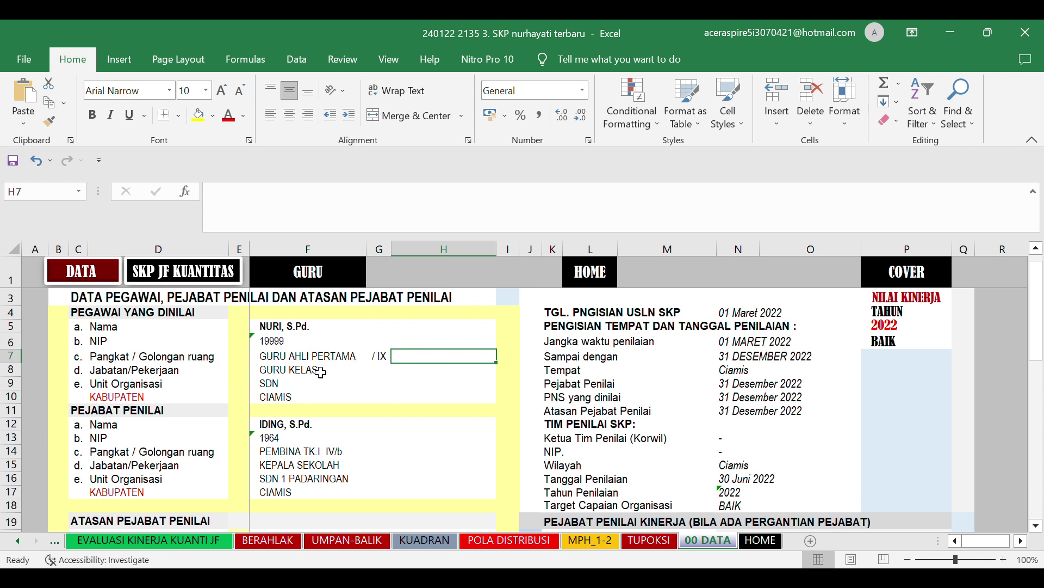
click(301, 373)
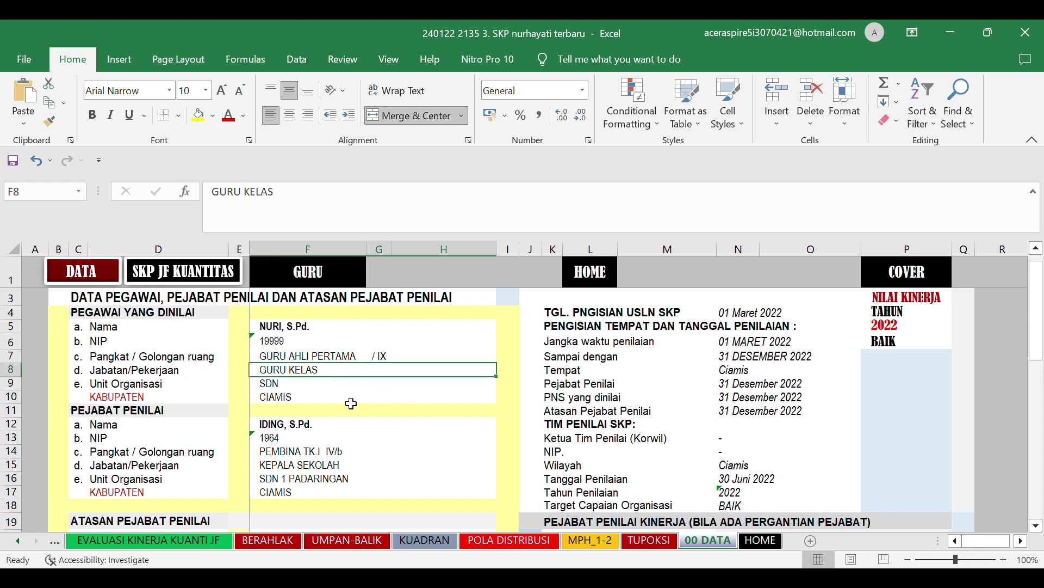
key(Down)
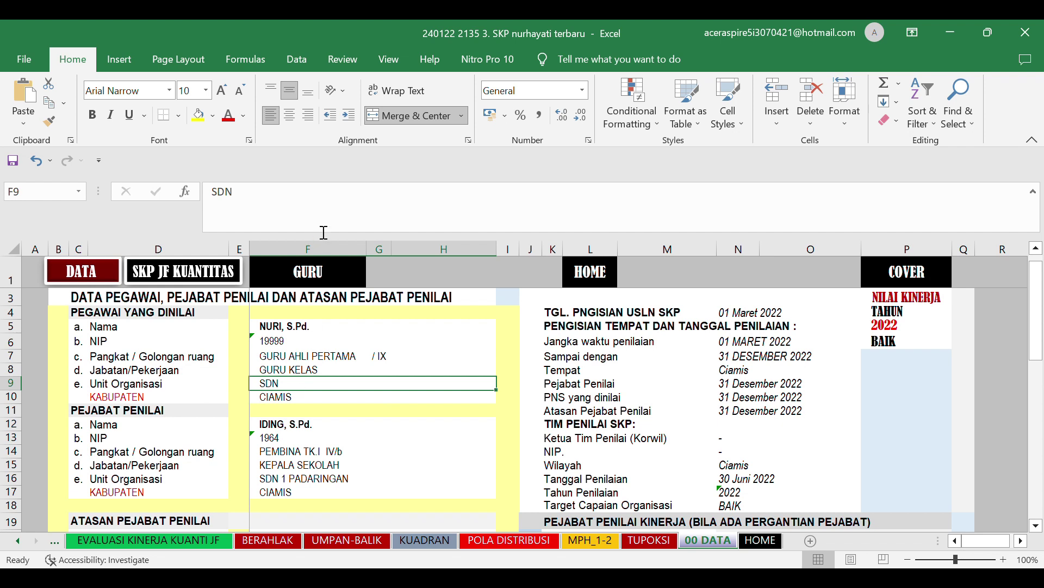
click(287, 401)
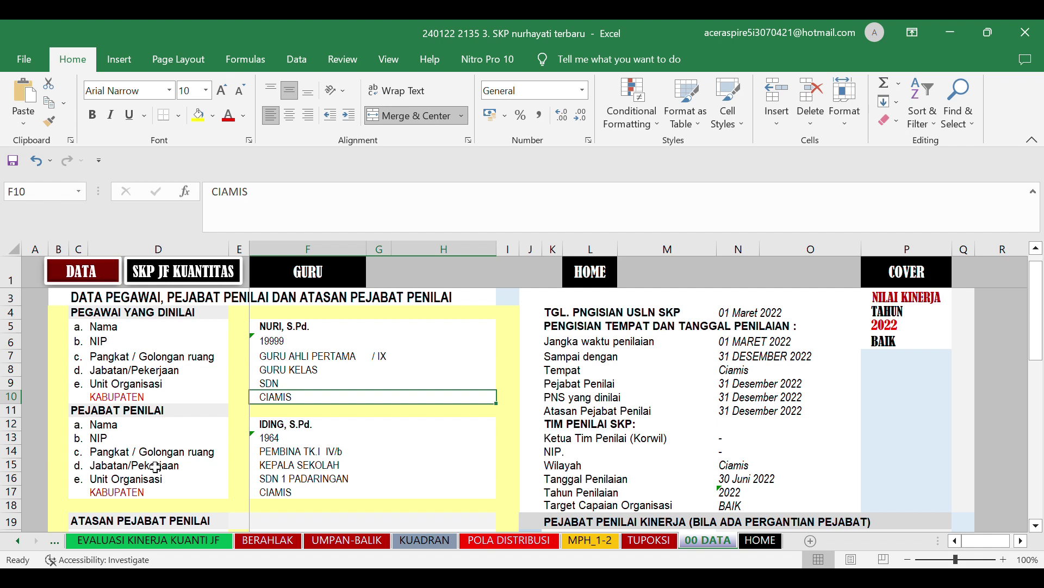
click(320, 430)
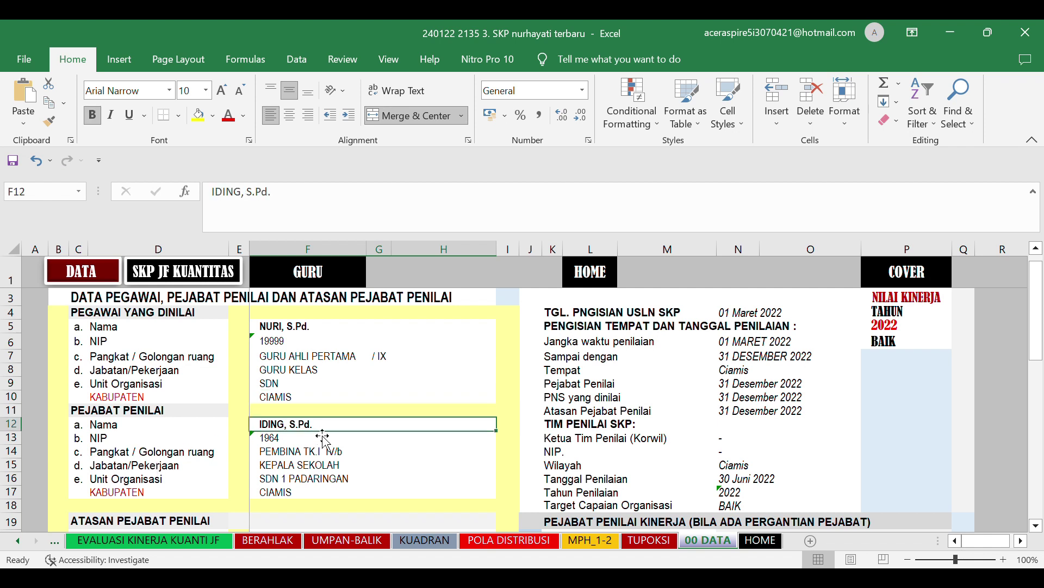
click(319, 444)
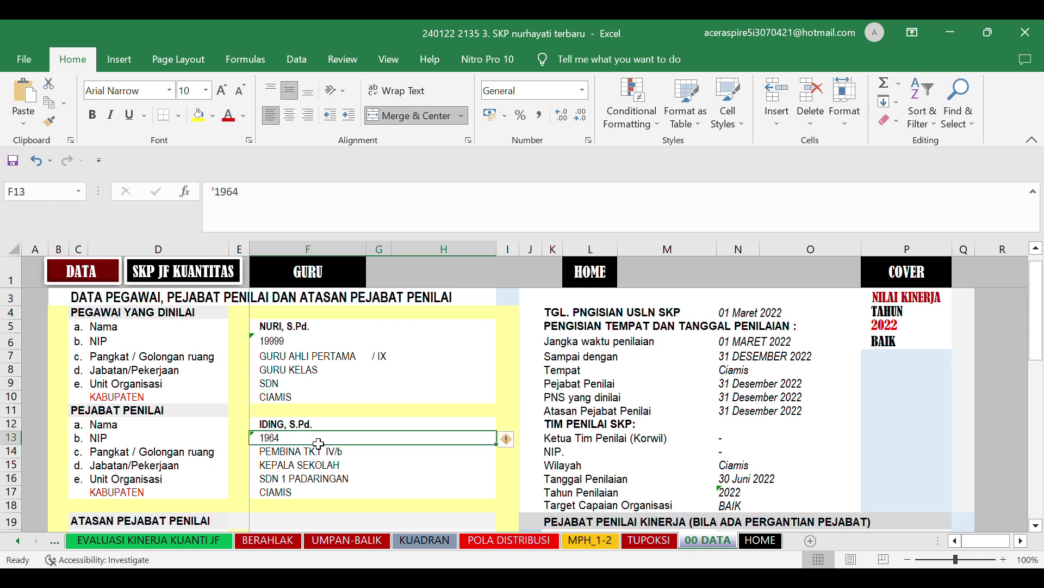
click(368, 458)
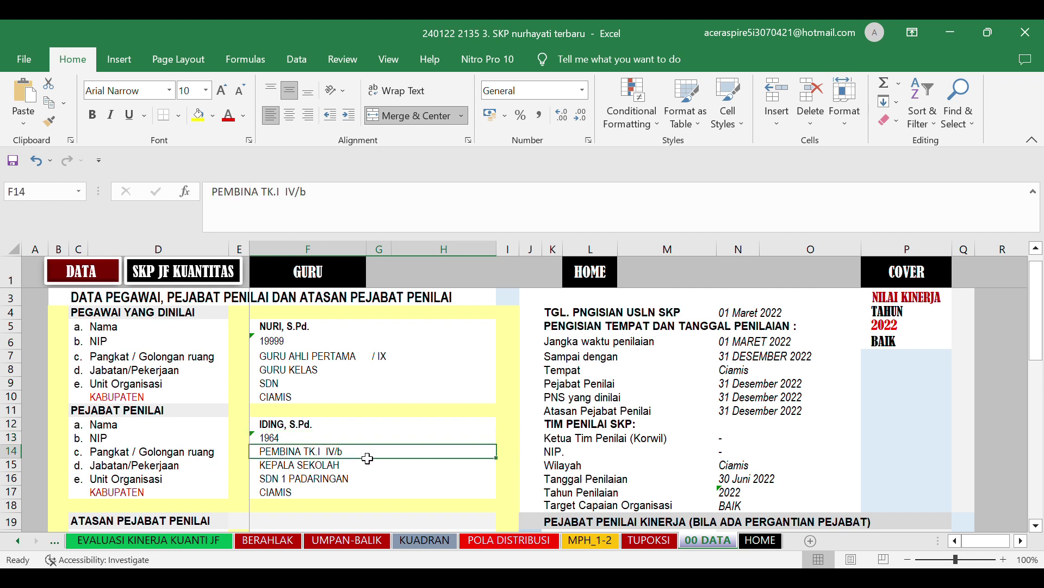
click(363, 467)
Step: Shorten the Unit Organisasi entry under Pejabat Penilai to SDN 1
click(351, 483)
drag(355, 217, 250, 217)
key(BackSpace)
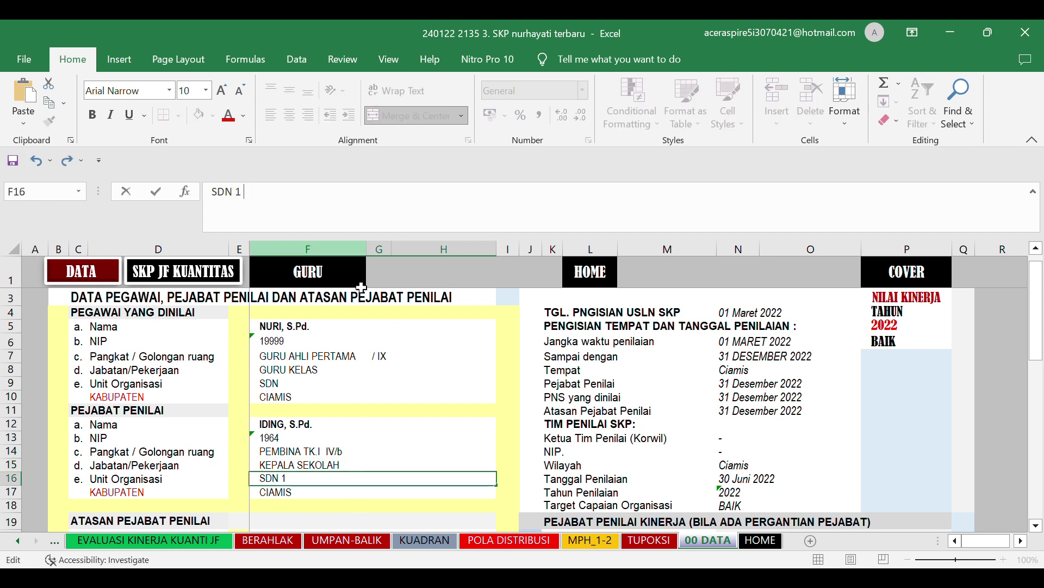
click(305, 495)
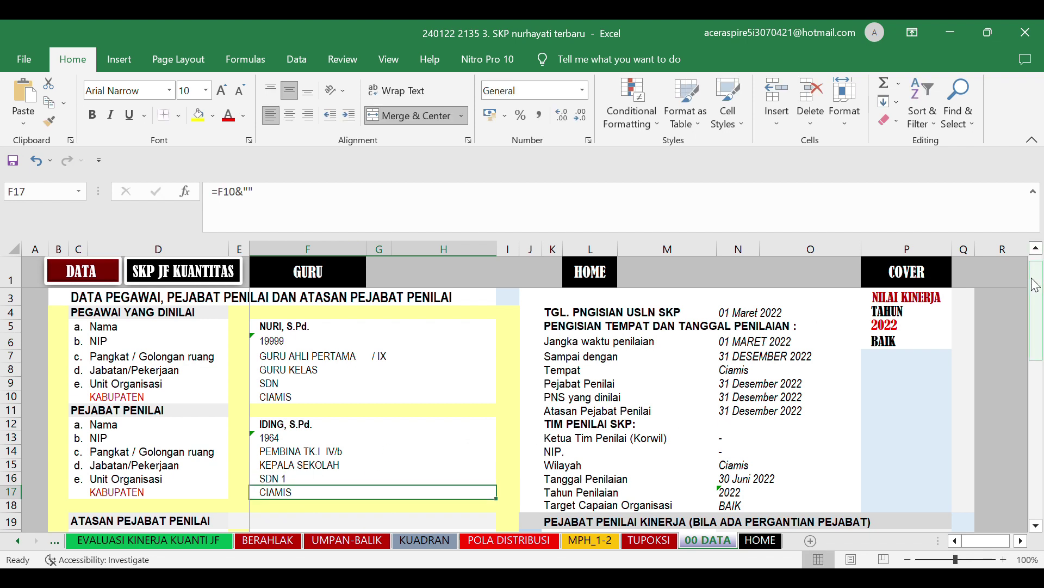
Step: Examine the Atasan Pejabat Penilai section and the assessment period heading in row 2 of the 00 DATA sheet
drag(1036, 284, 1034, 343)
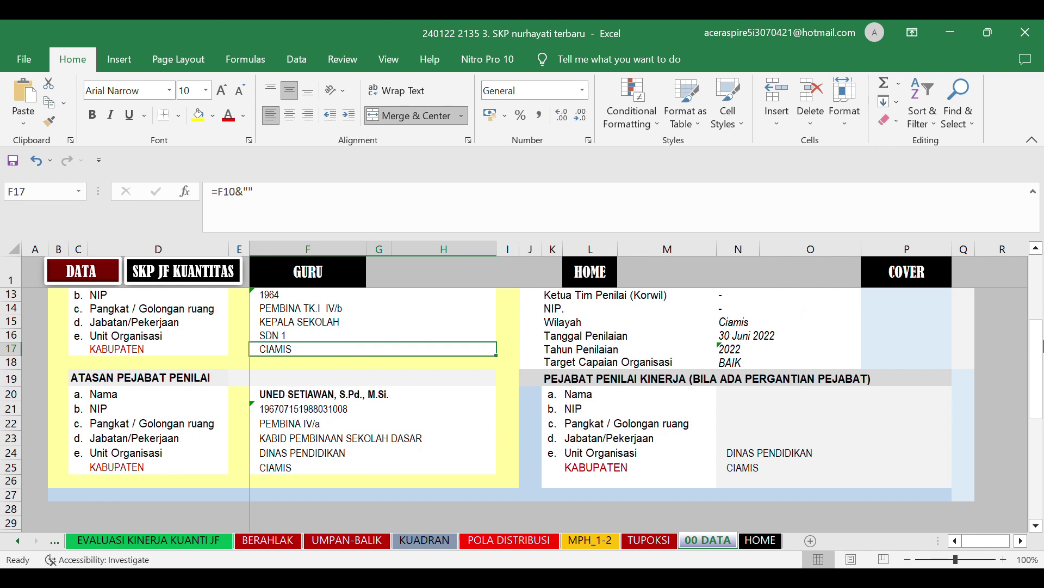
drag(1042, 344, 1043, 315)
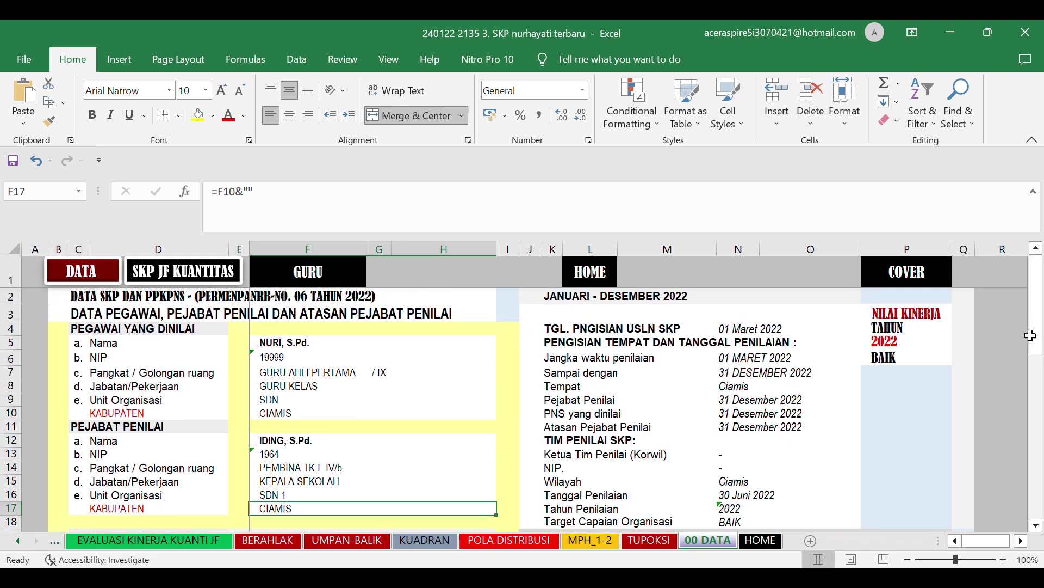
click(563, 298)
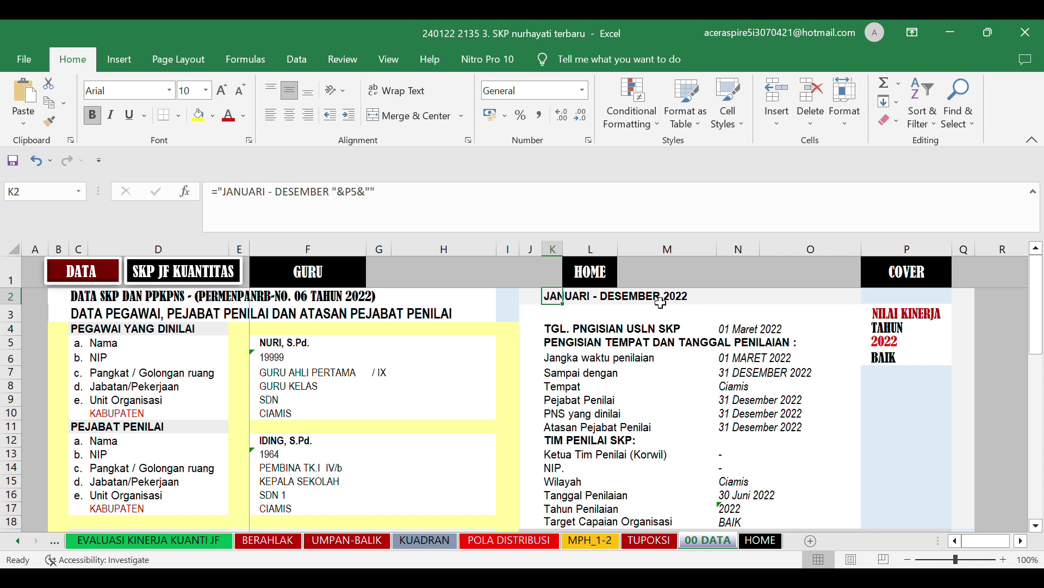
click(737, 299)
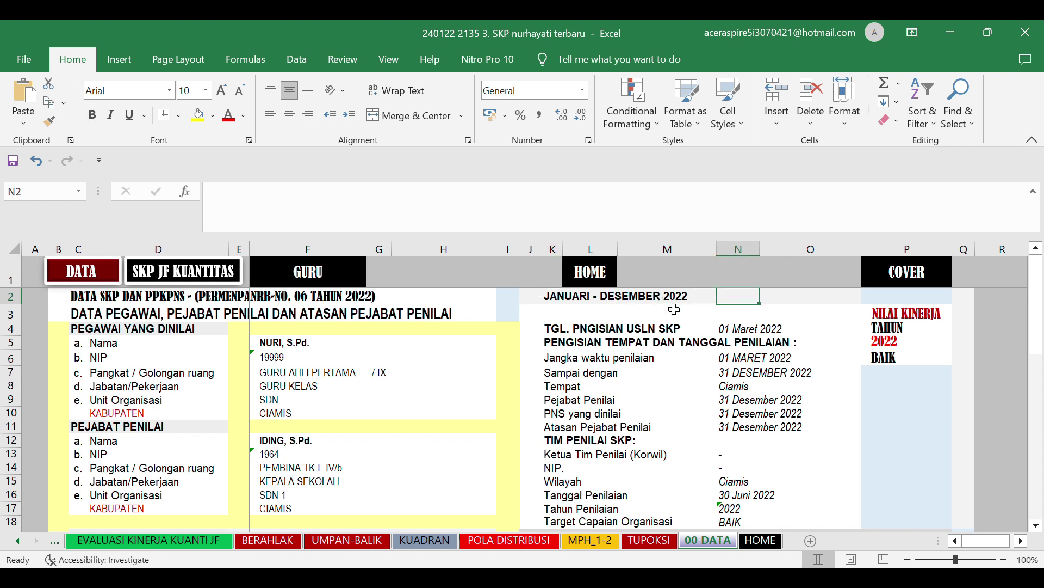
click(600, 303)
click(663, 302)
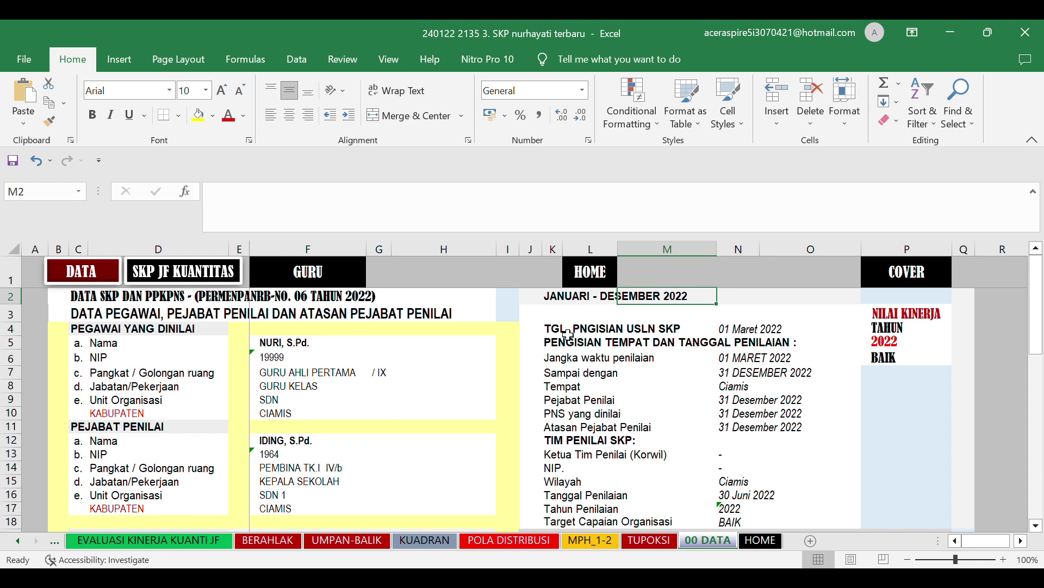
Step: Review the SKP submission date, assessment period, place, signing dates and Tim Penilai SKP entries on the 00 DATA sheet
click(742, 333)
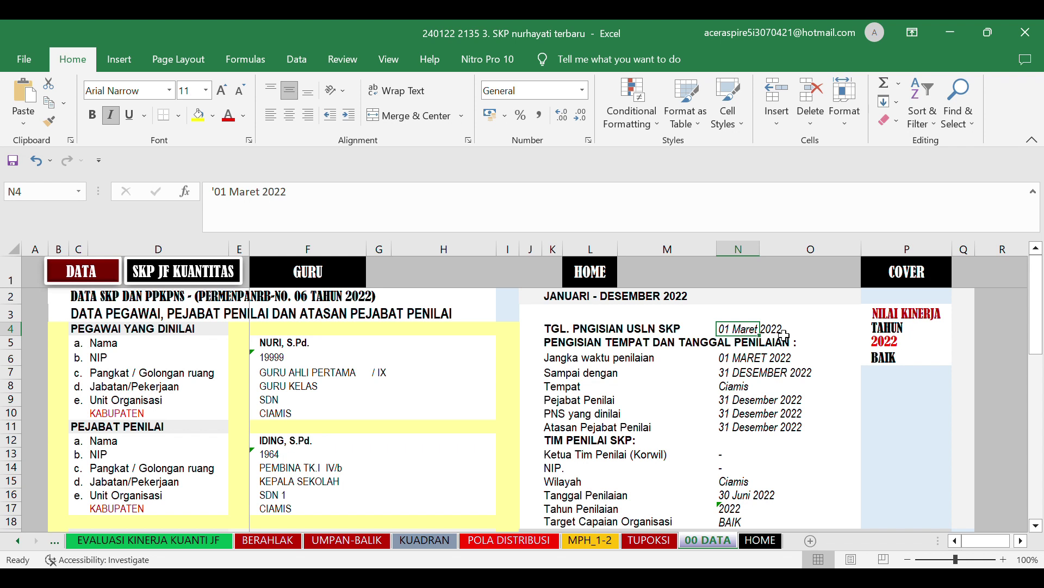
click(768, 362)
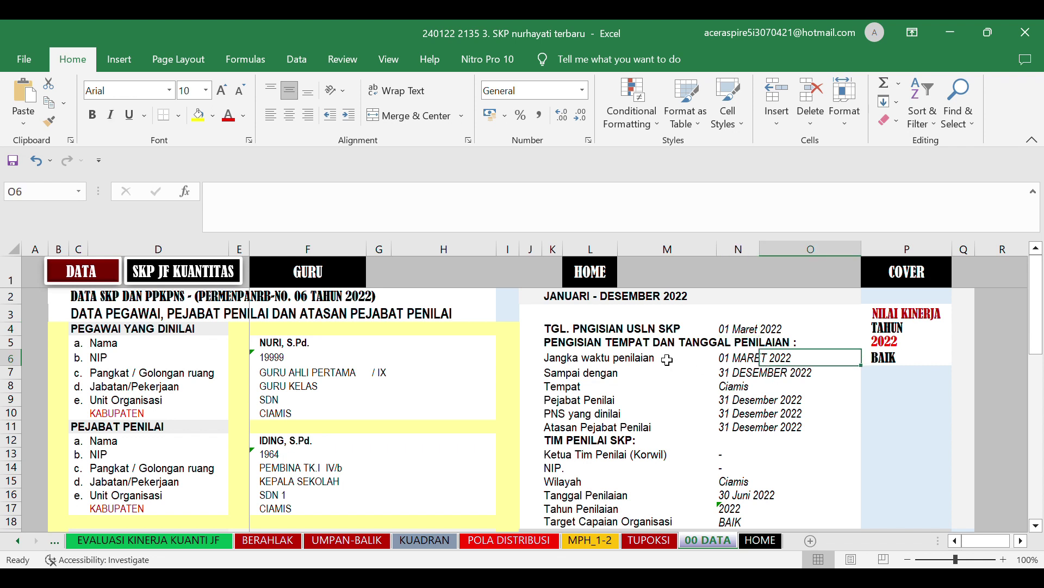
click(733, 363)
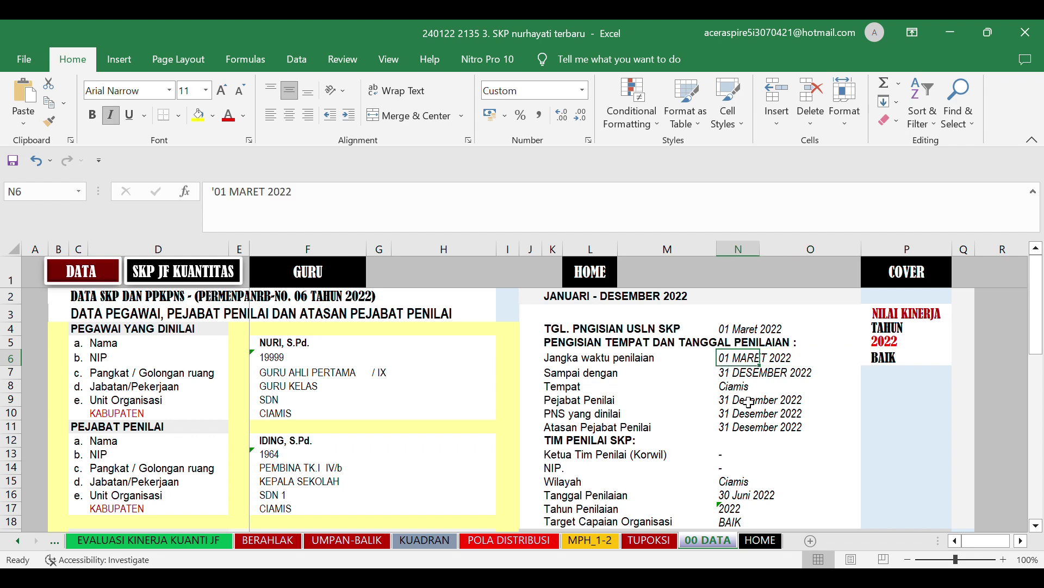
click(736, 378)
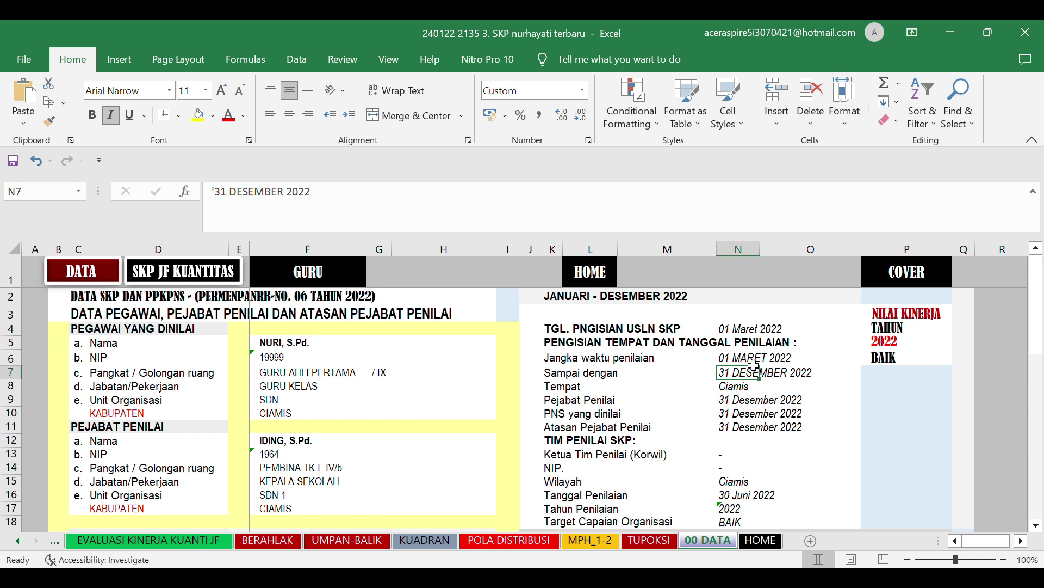
click(740, 359)
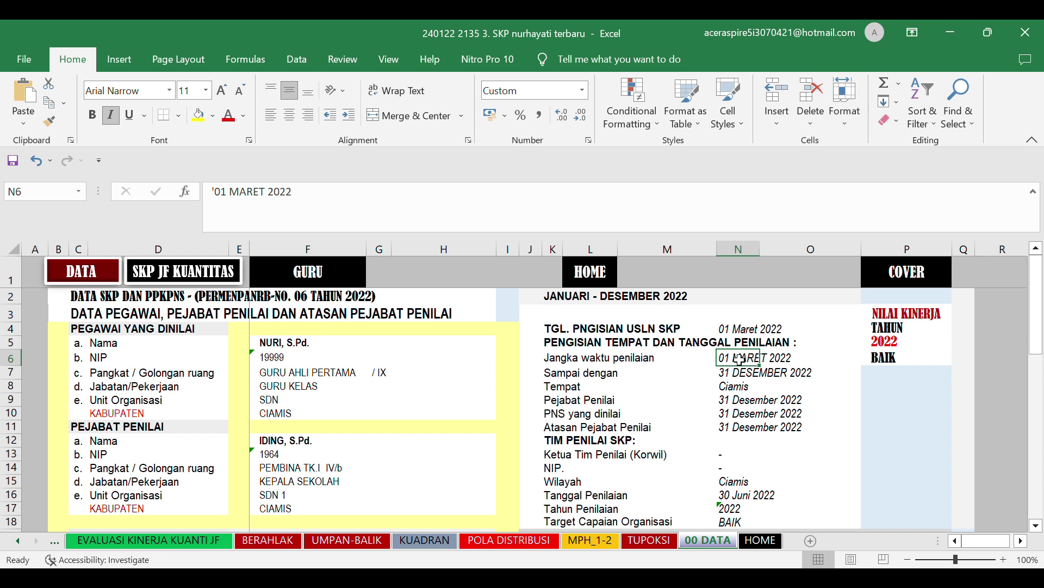
click(734, 329)
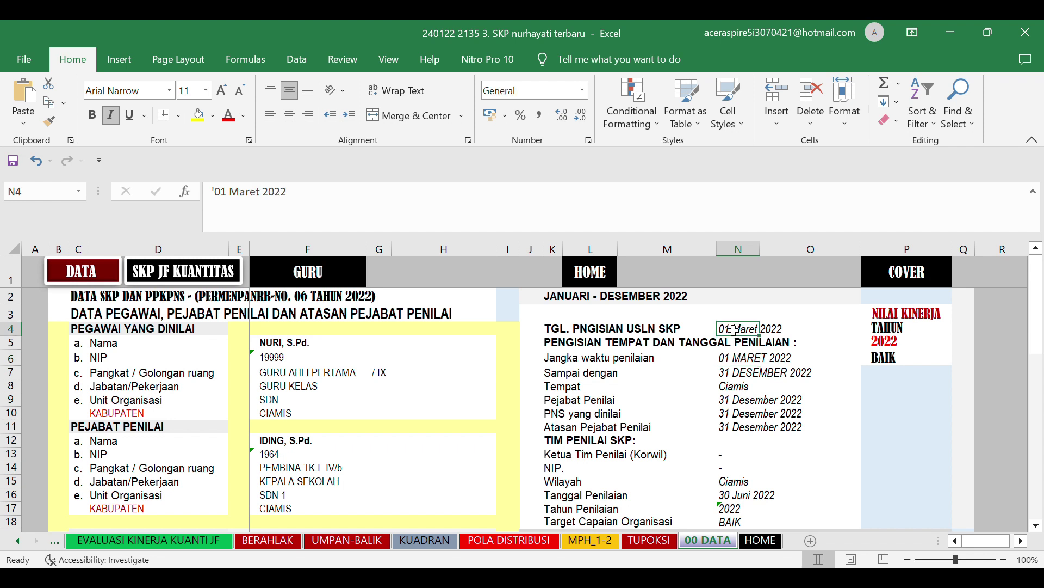
click(735, 388)
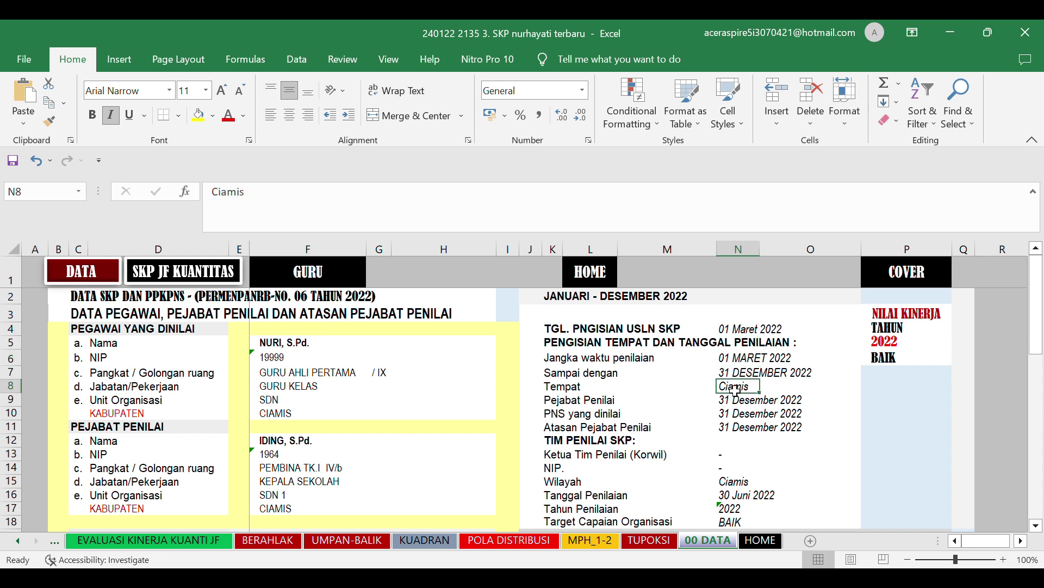
click(732, 405)
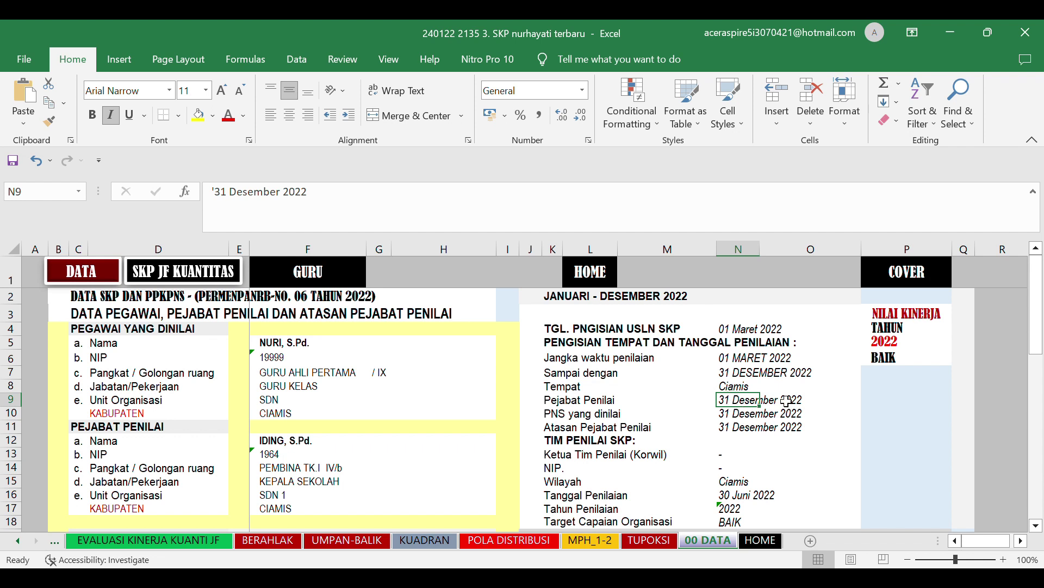
click(732, 417)
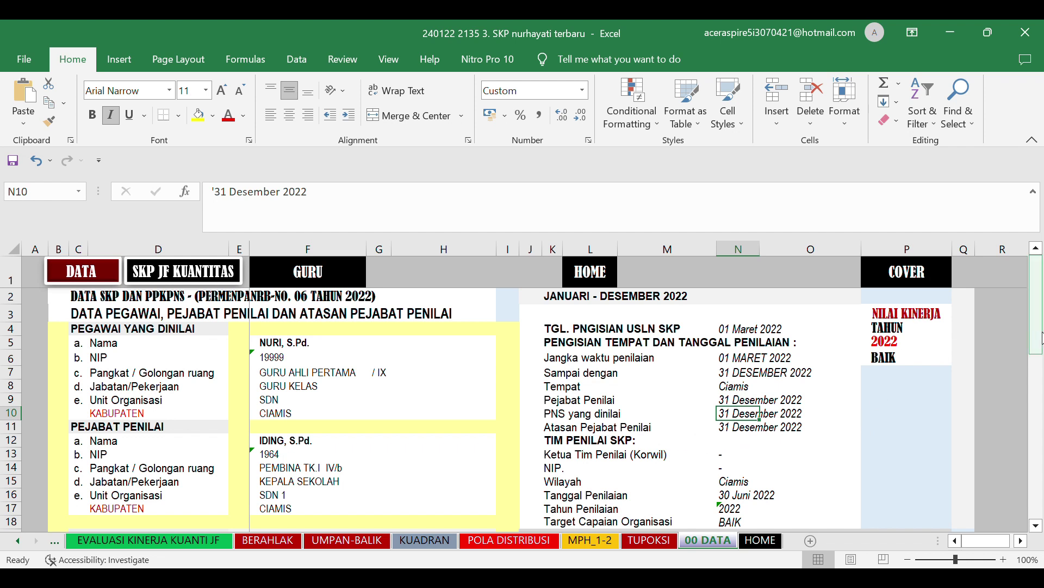
drag(1039, 340, 1038, 391)
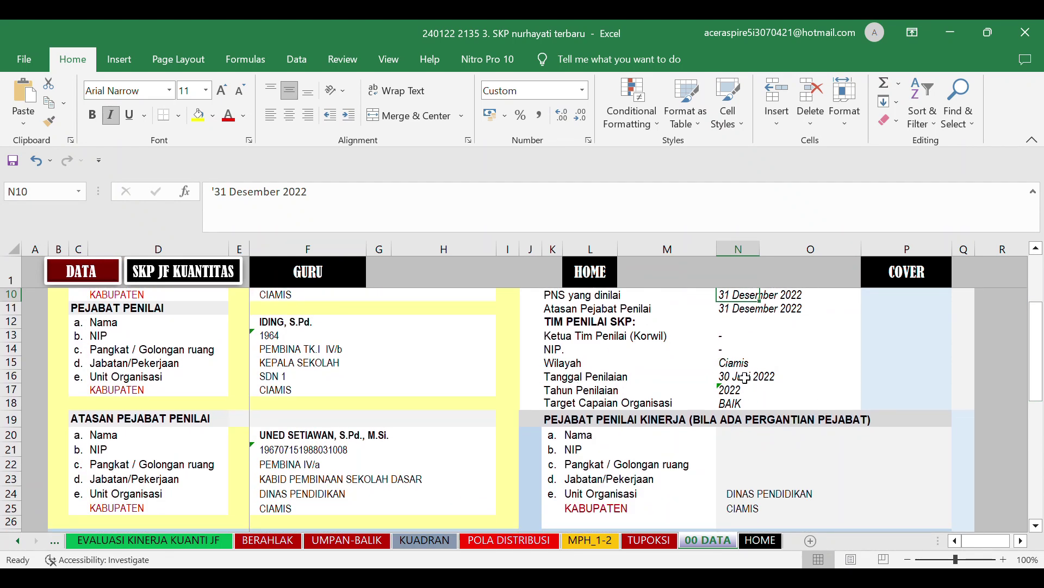
drag(1041, 379, 1032, 307)
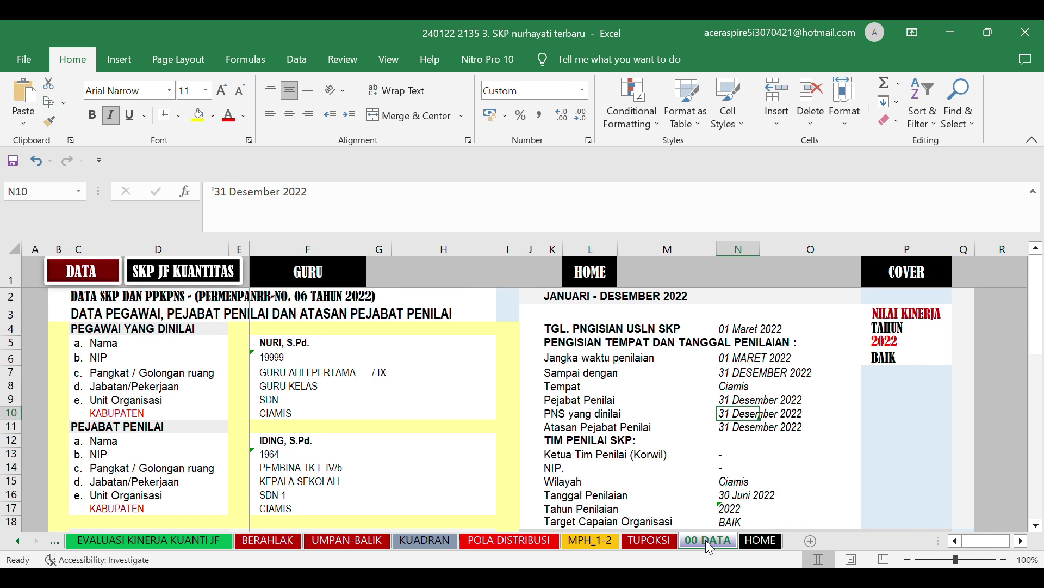
Step: Open the TUPOKSI sheet and examine its Rencana Kerja Intervensi Atasan and Indikator Kinerja Individu columns
click(663, 541)
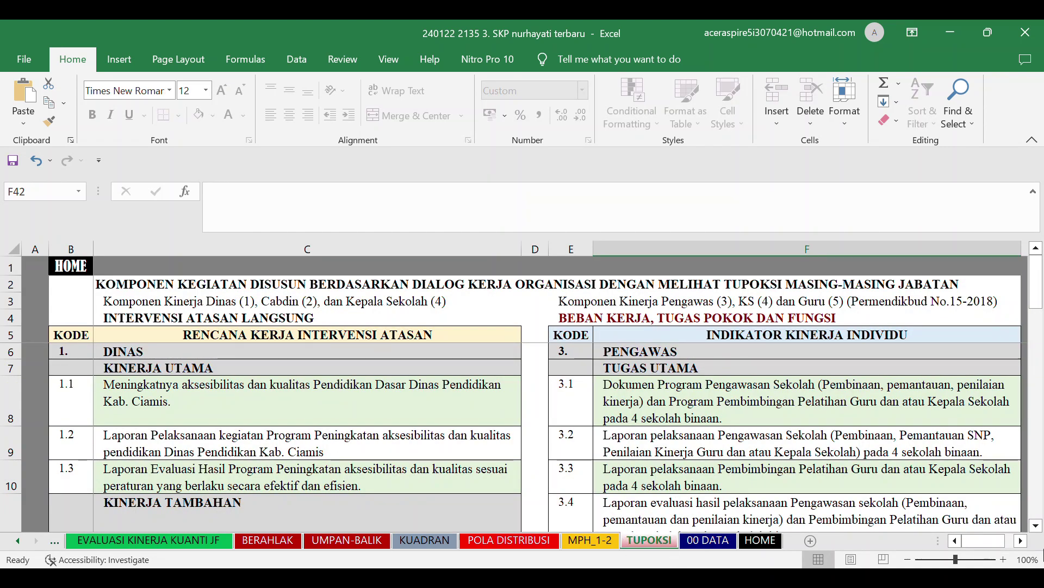
click(907, 560)
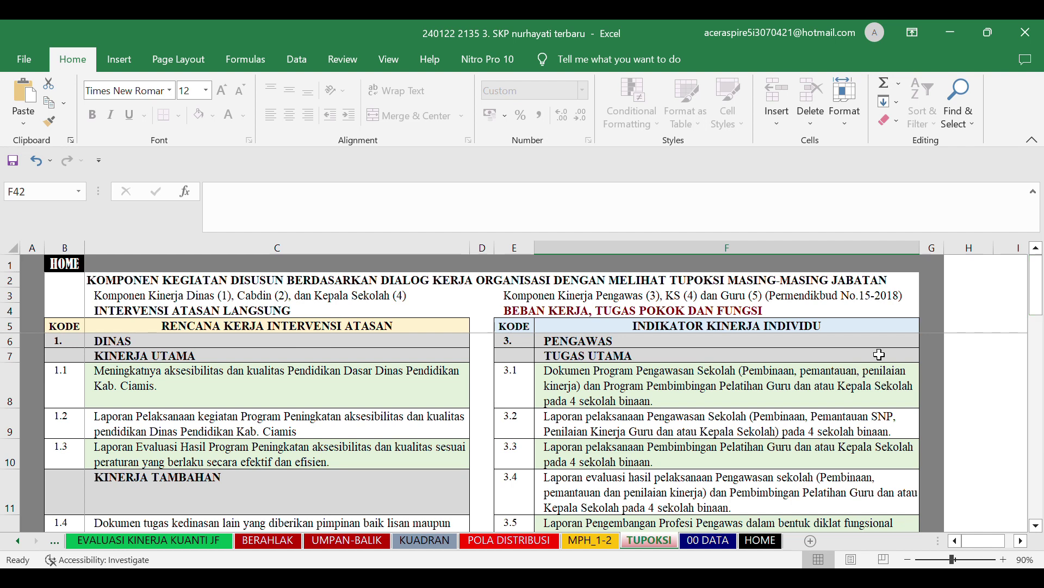
click(248, 326)
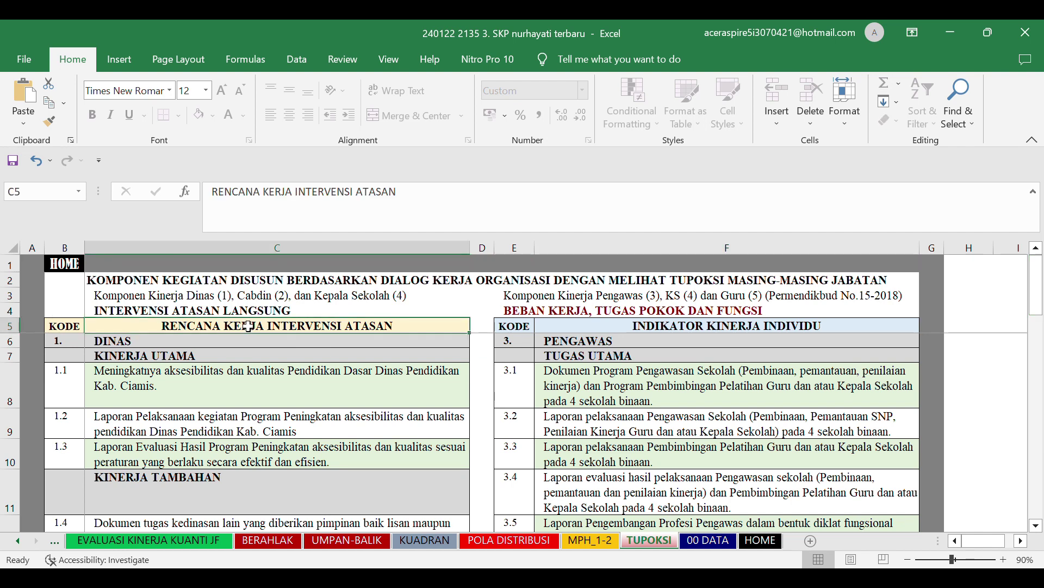
click(668, 327)
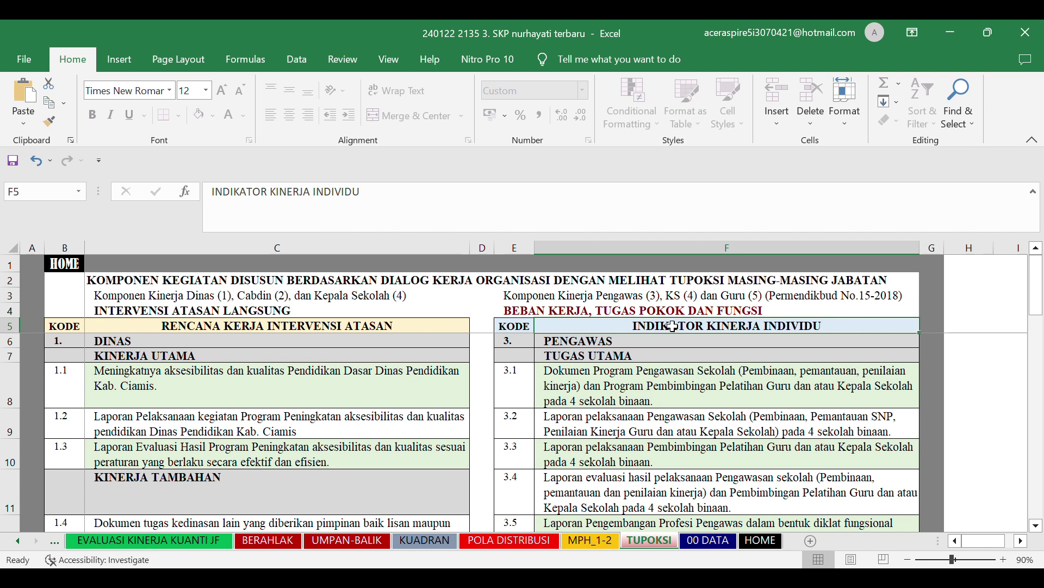
click(1036, 289)
click(1036, 290)
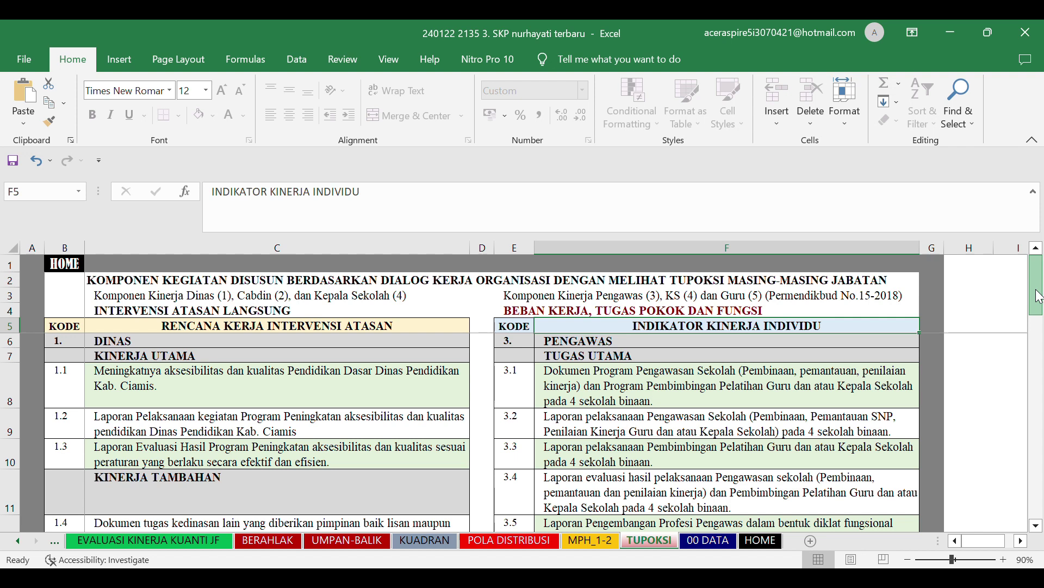
click(766, 476)
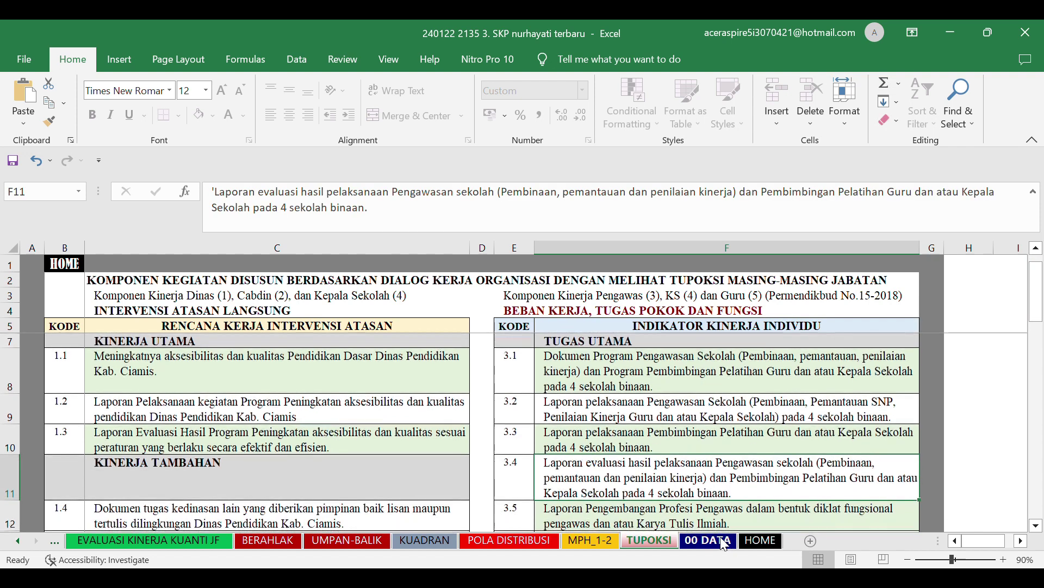
Step: Examine the Kepala Sekolah work plan entries 4.1 to 4.3 on the TUPOKSI sheet
drag(1037, 297, 1037, 401)
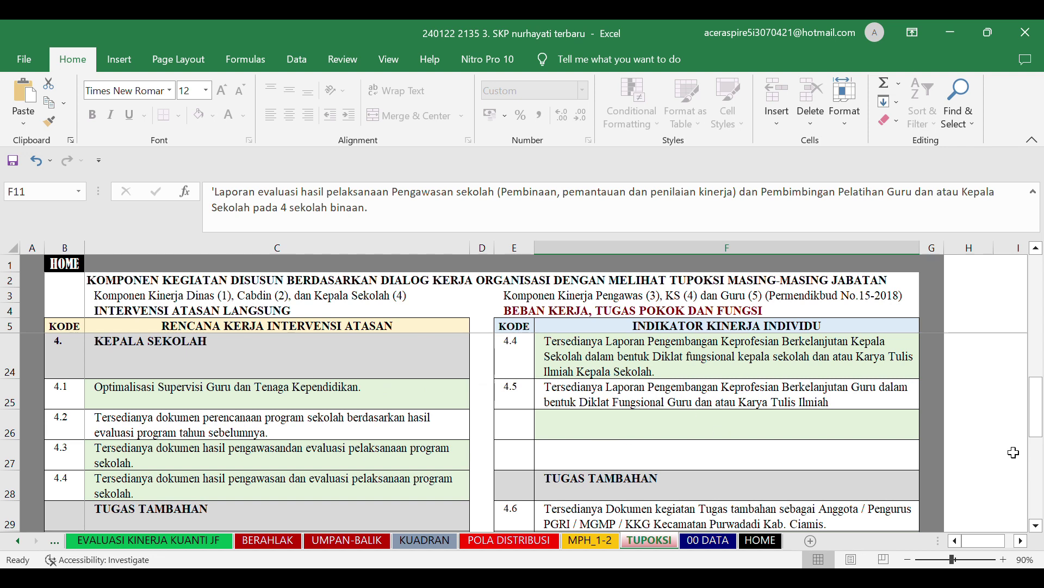
mouse_move(1038, 423)
mouse_down()
mouse_move(1038, 388)
mouse_move(1029, 468)
mouse_move(1021, 421)
mouse_up()
click(174, 395)
click(178, 422)
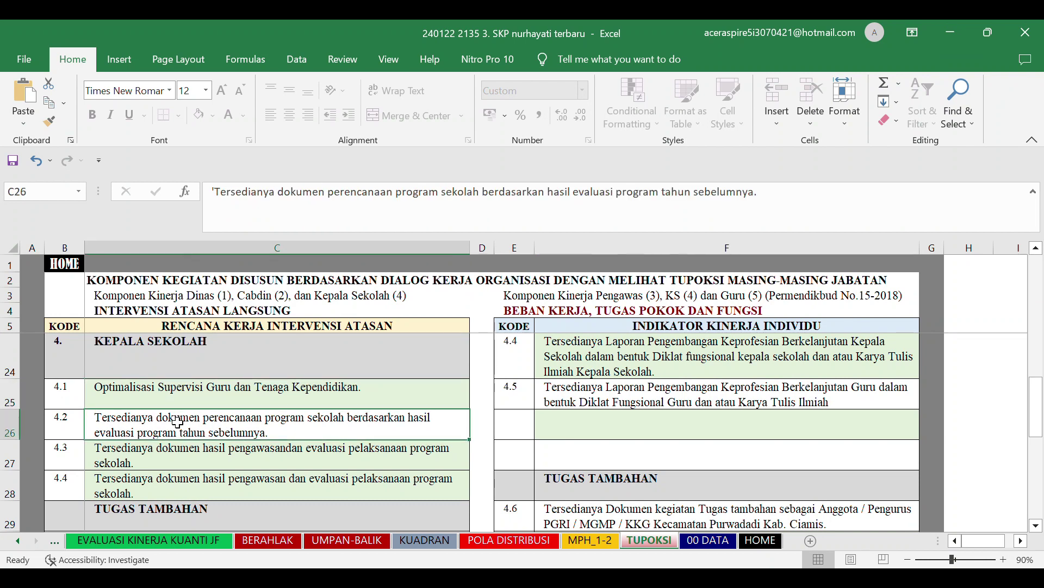
click(179, 452)
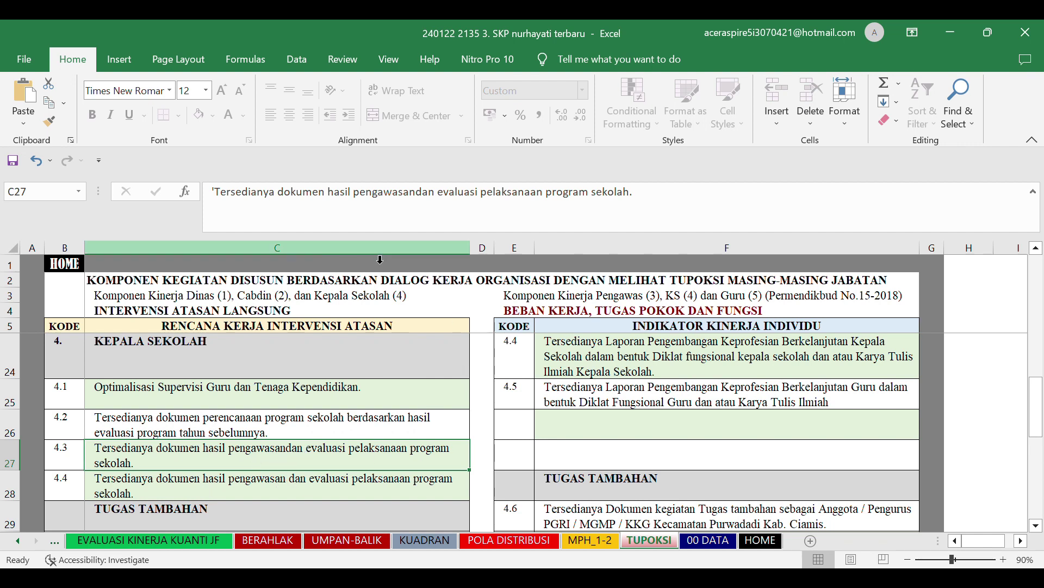
Step: Insert the missing space between "pengawasan" and "dan" in Kepala Sekolah work plan entry 4.3 in cell C27
click(419, 200)
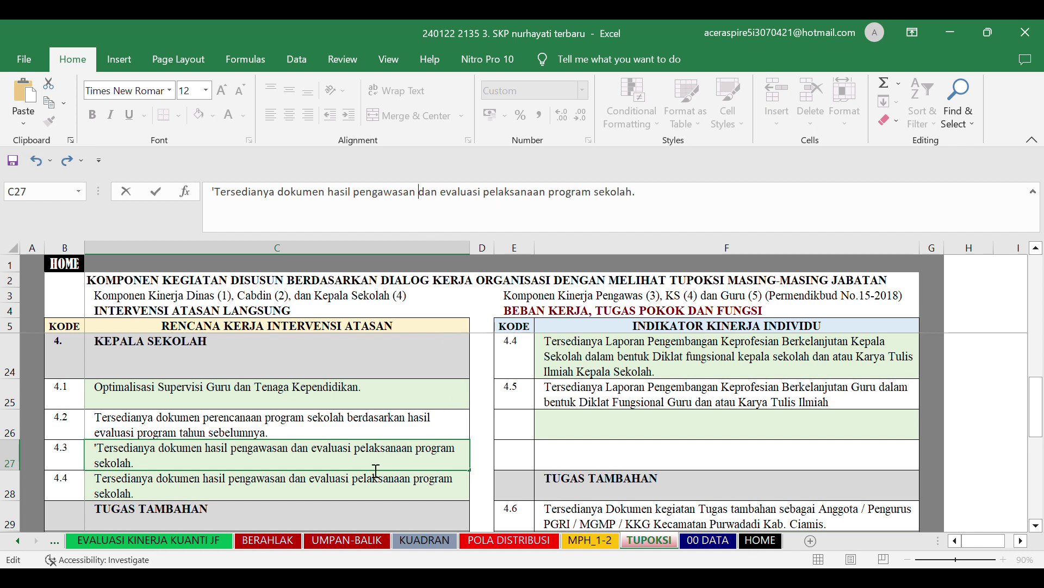
drag(1040, 410, 1008, 408)
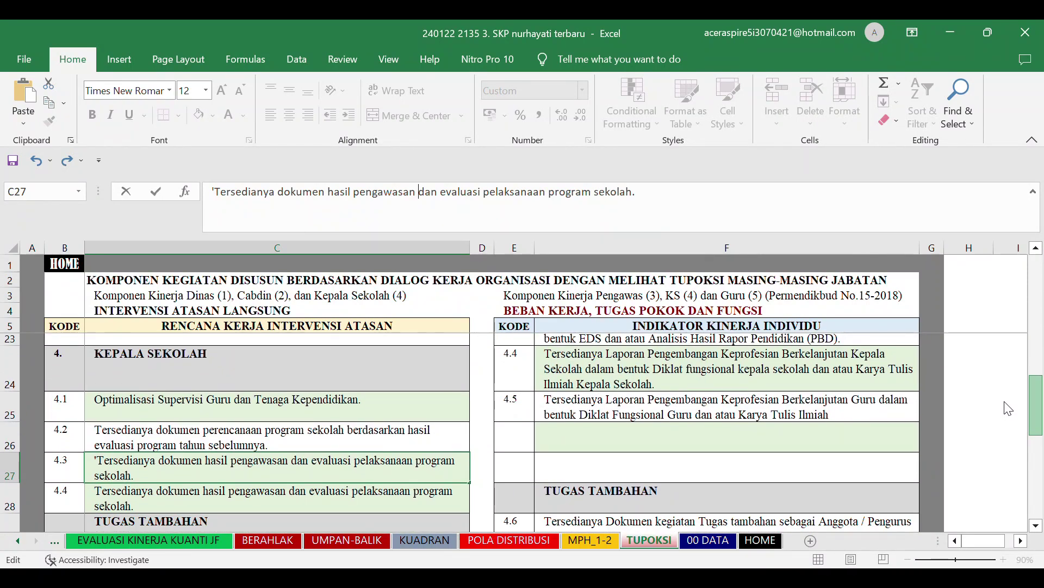
drag(1008, 408, 997, 456)
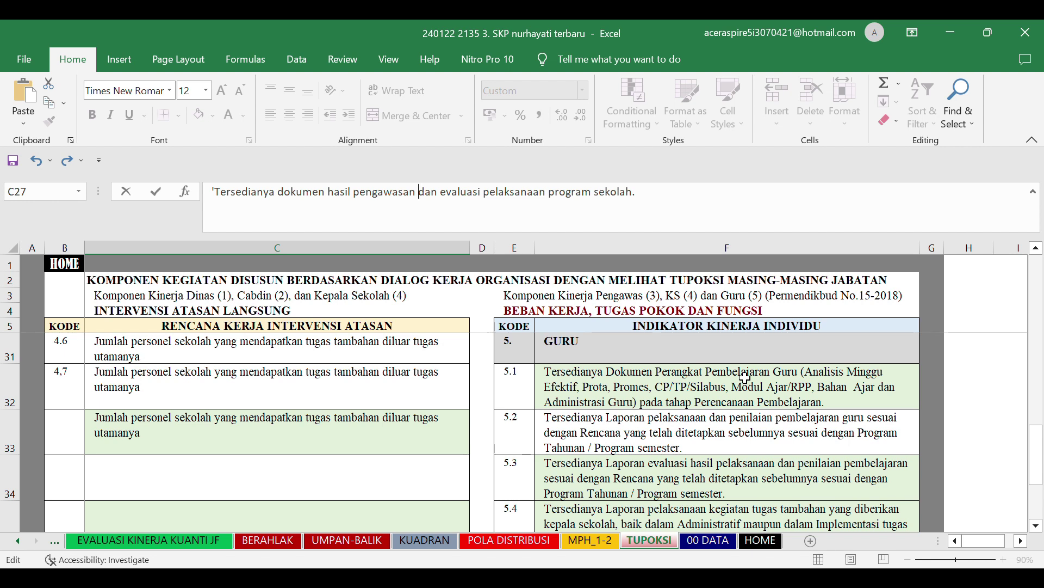
Step: Examine the Guru performance indicators 5.1 to 5.5 in the Indikator Kinerja Individu column of the TUPOKSI sheet
click(780, 402)
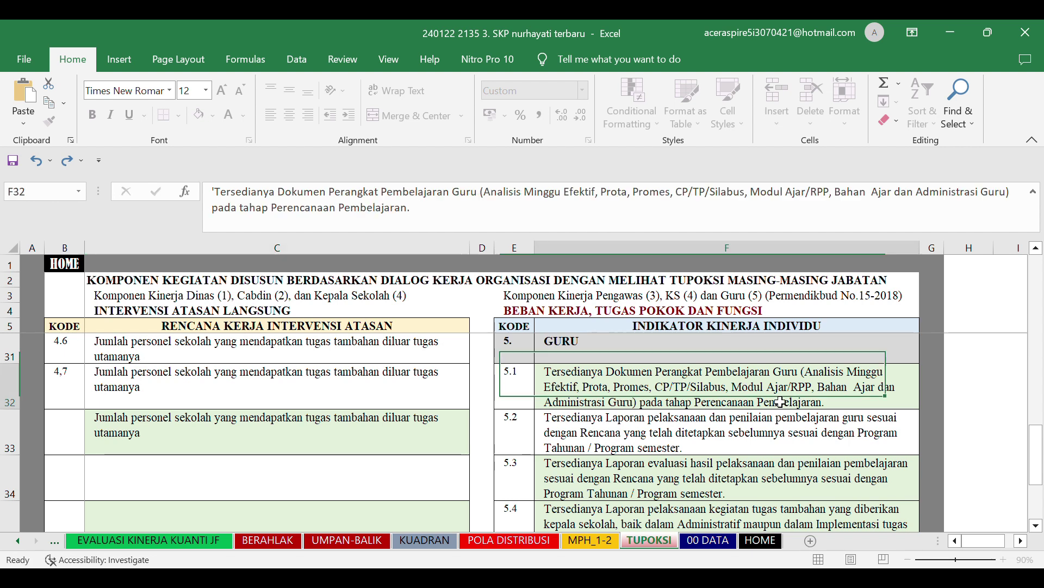
click(769, 440)
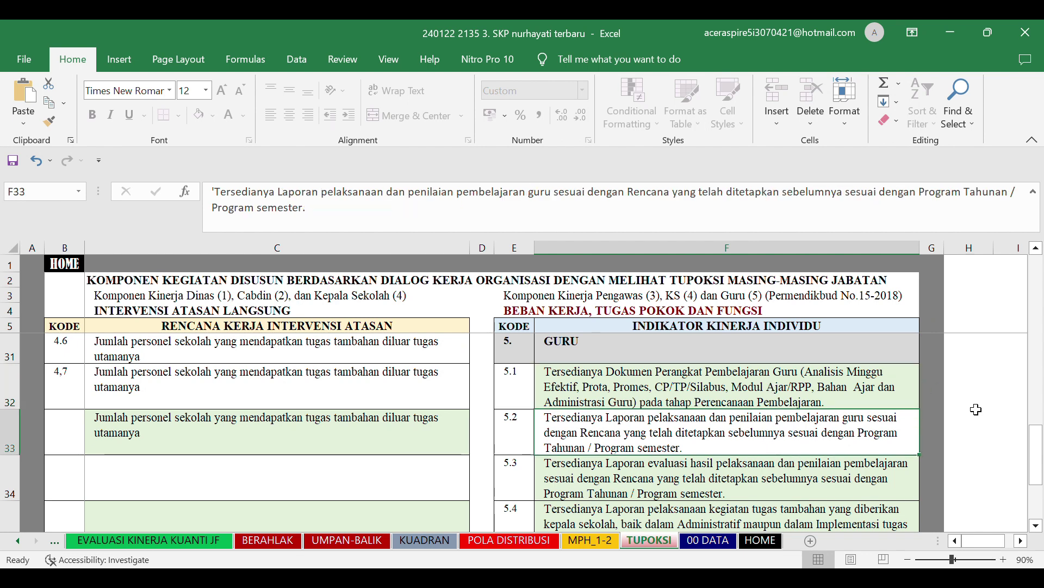
scroll(925, 408, down, 1)
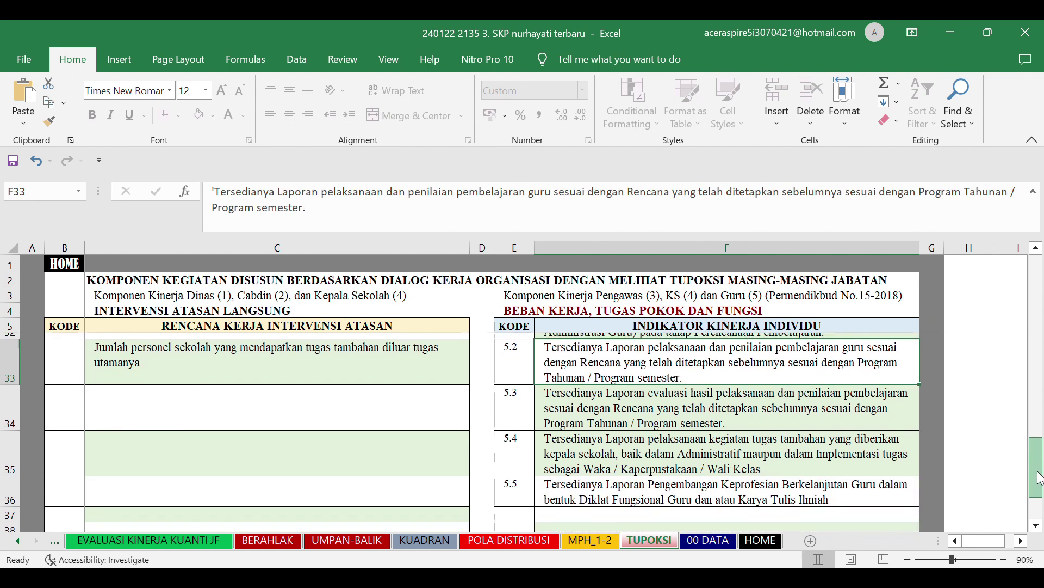
click(808, 409)
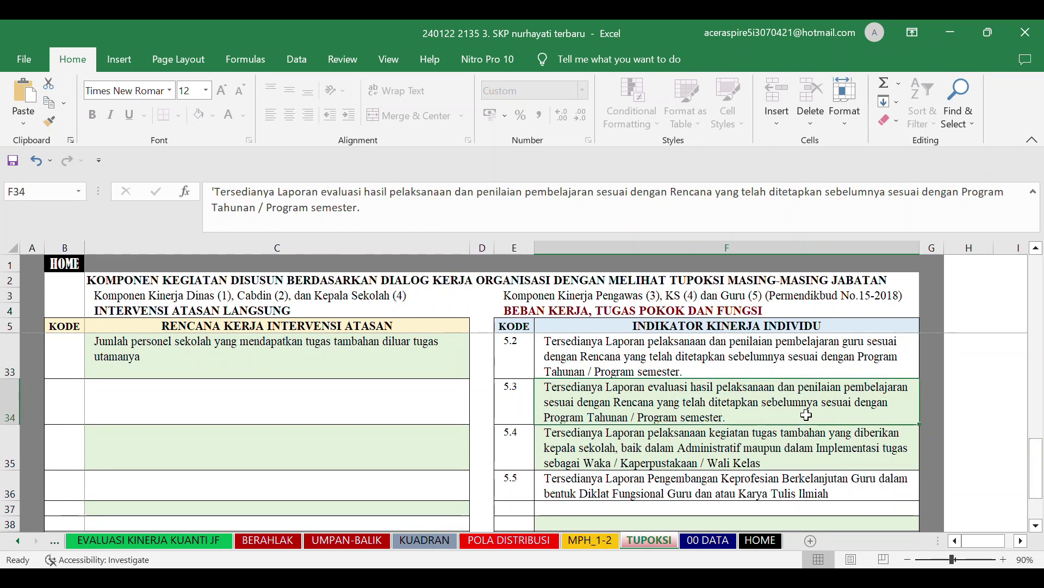
click(795, 468)
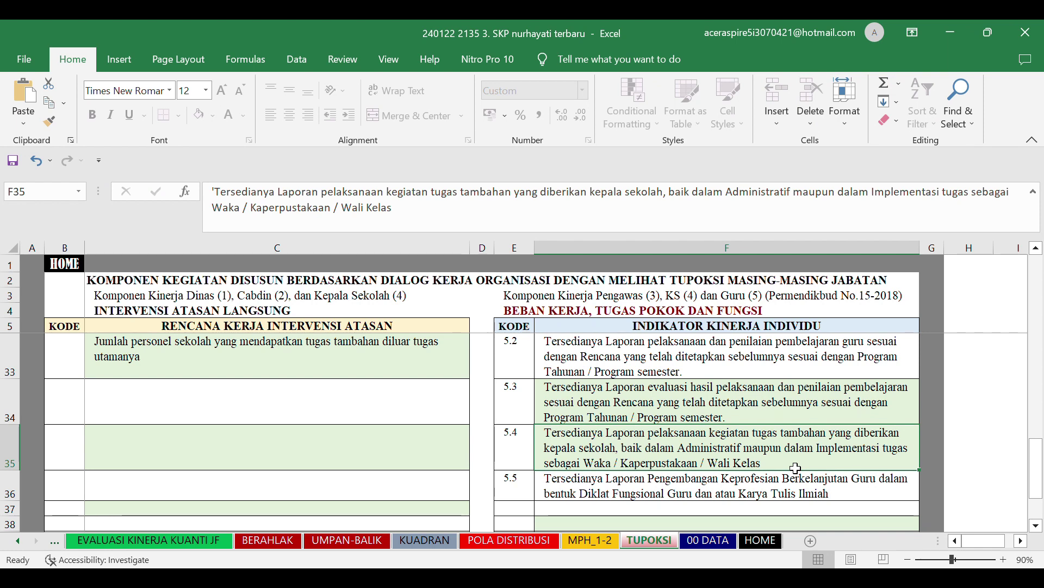
click(798, 495)
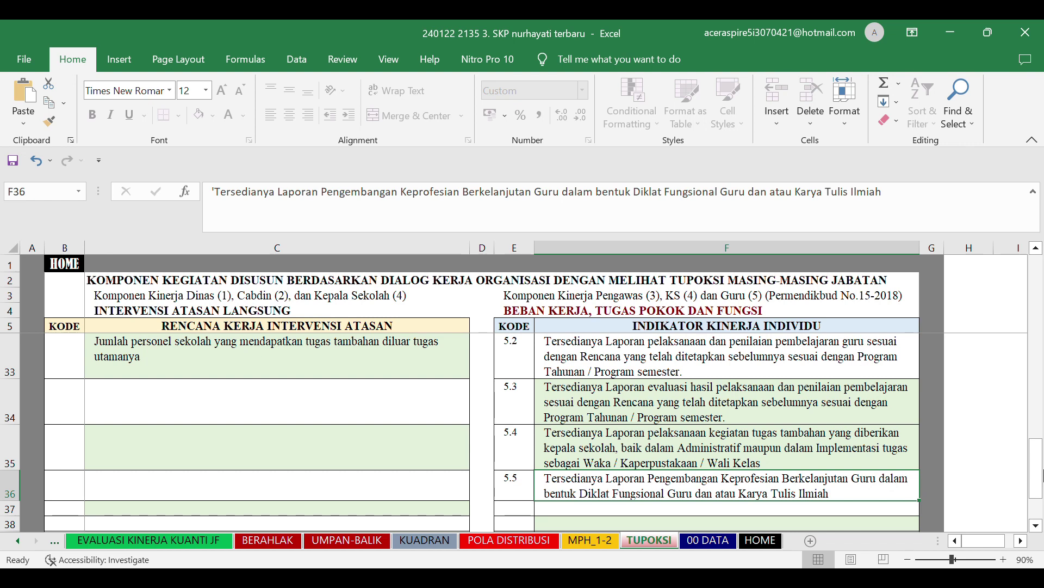
scroll(1033, 483, down, 1)
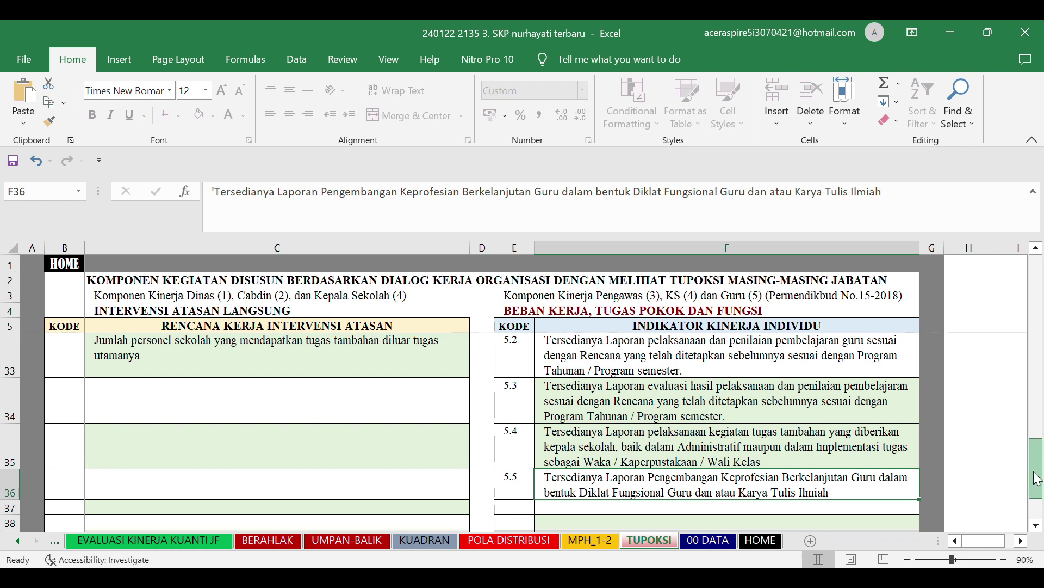
Step: Review the Tugas Tambahan work plan entries 4.5 to 4.7 and the Guru additional-task indicators 5.6 and 5.7
drag(1034, 472, 1036, 446)
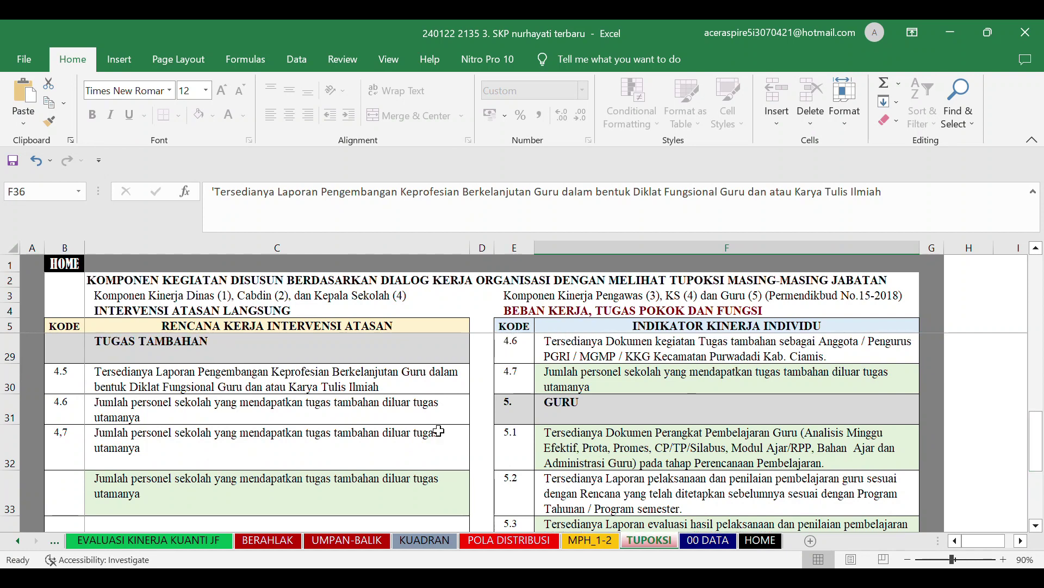
drag(62, 381, 152, 449)
drag(1036, 454, 1038, 503)
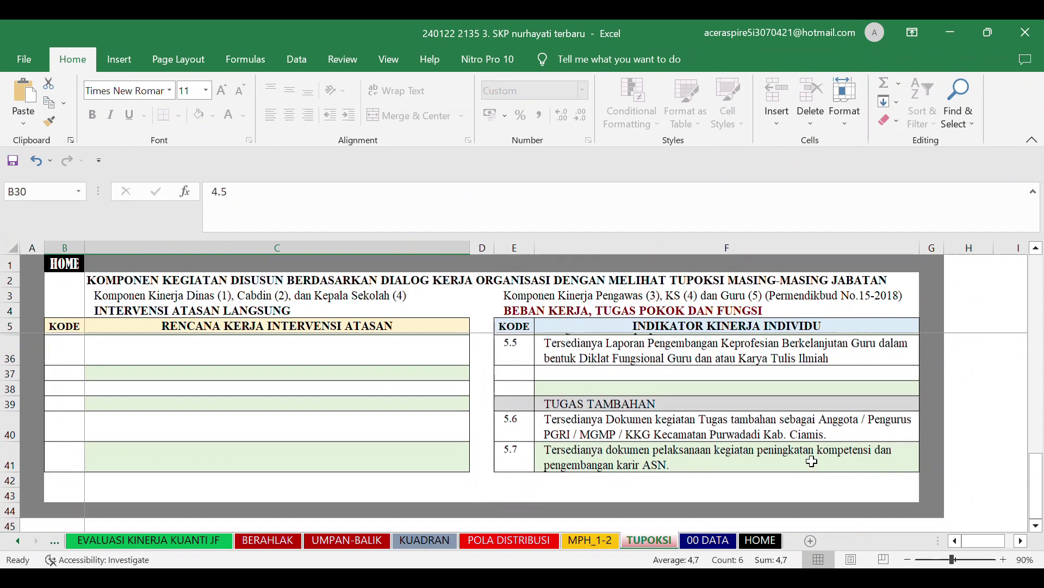
click(629, 430)
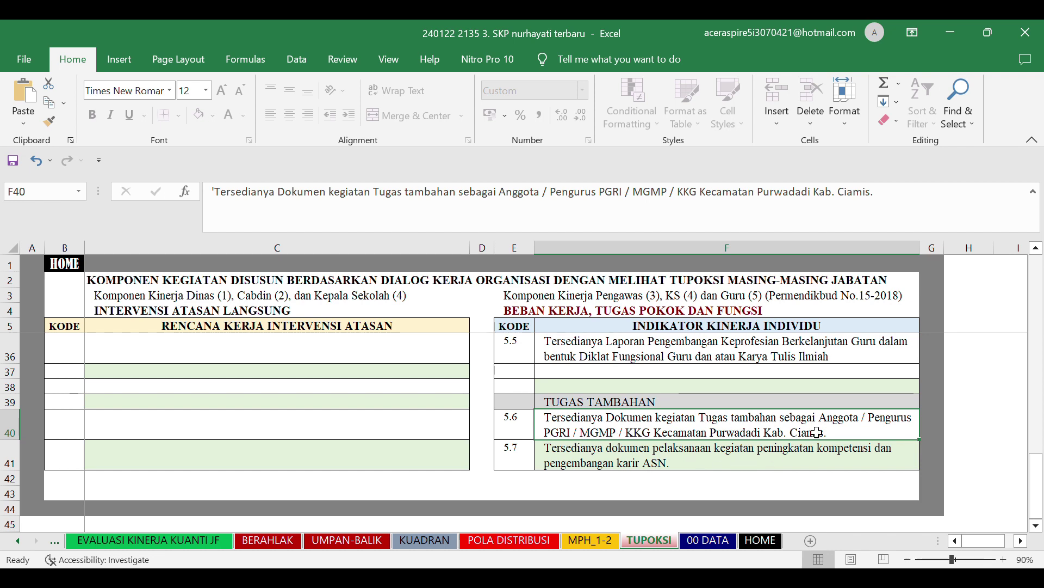
click(730, 210)
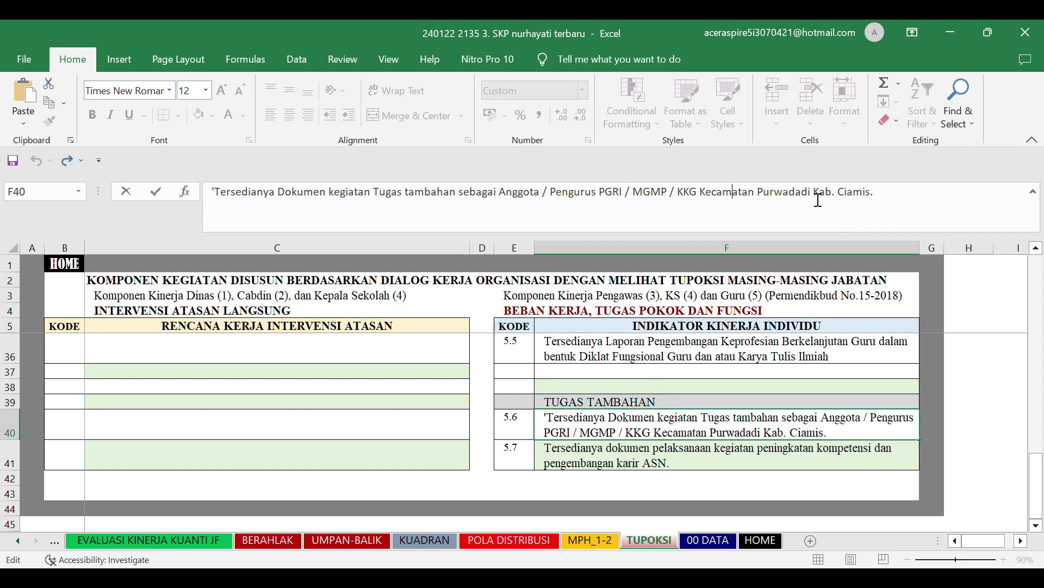
drag(809, 197, 733, 197)
click(764, 466)
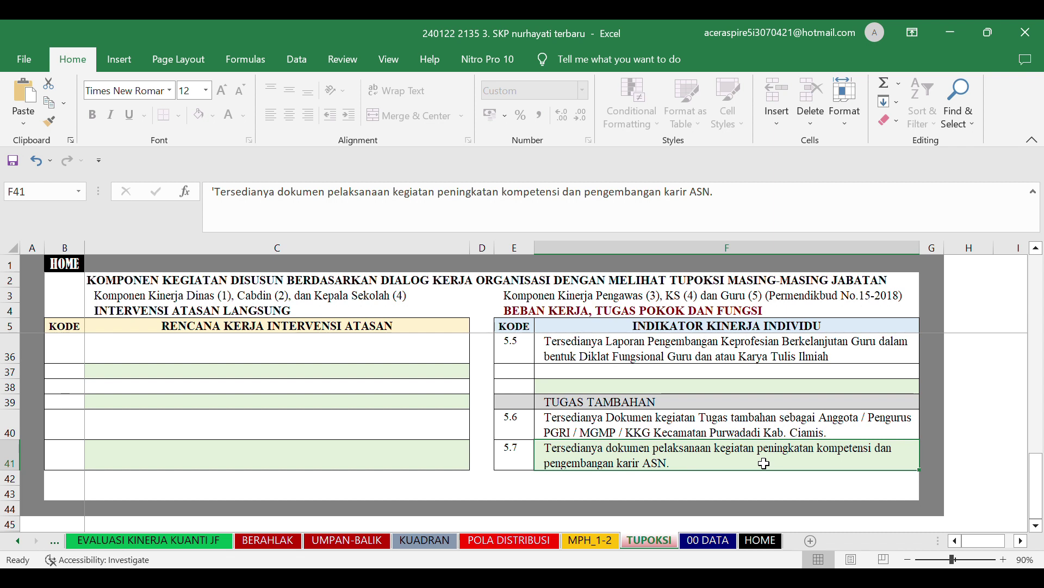
Step: Open the MPH_1-2 sheet and examine the Guru row of the Matriks Pembagian Peran dan Hasil
click(585, 541)
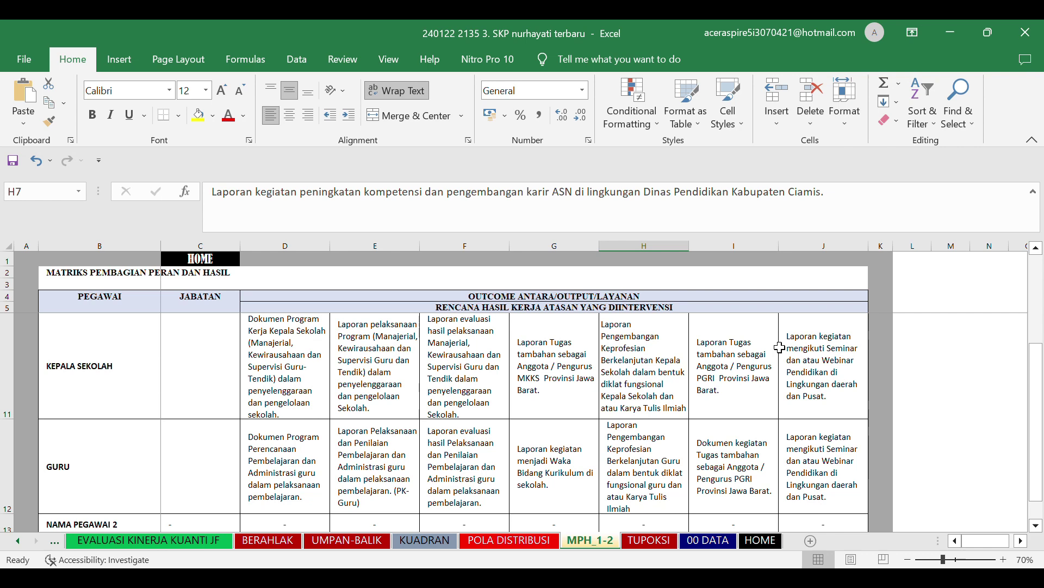
mouse_move(1038, 359)
mouse_down()
mouse_move(1038, 348)
mouse_move(1037, 362)
mouse_up()
click(290, 496)
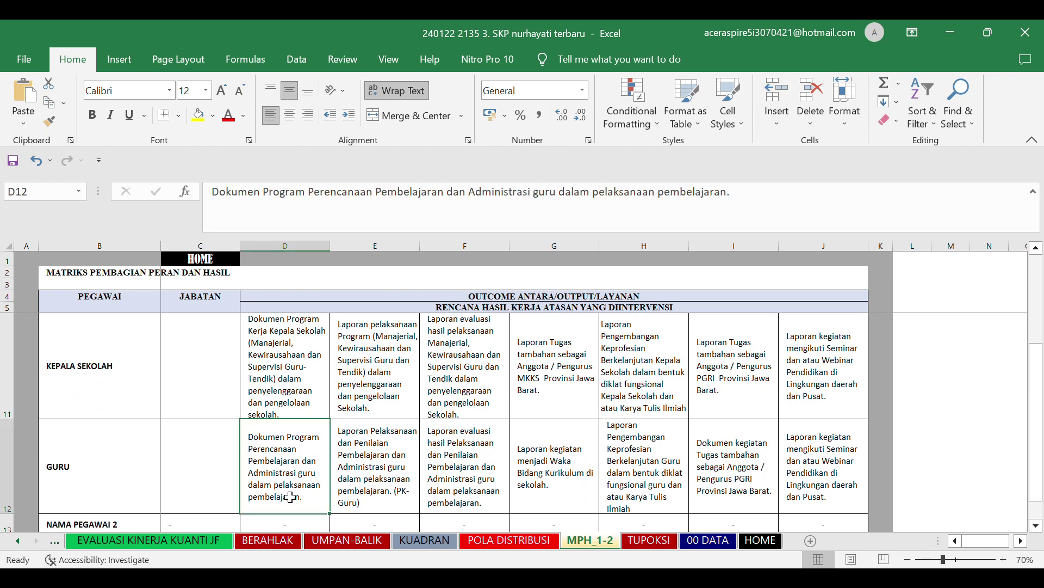
click(394, 484)
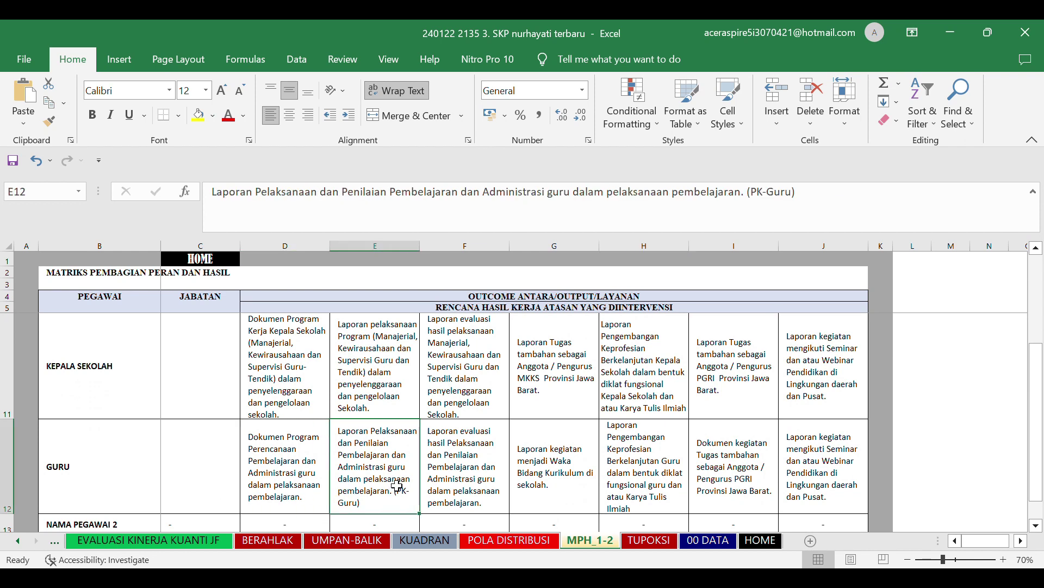
click(590, 483)
click(627, 492)
click(732, 490)
click(824, 482)
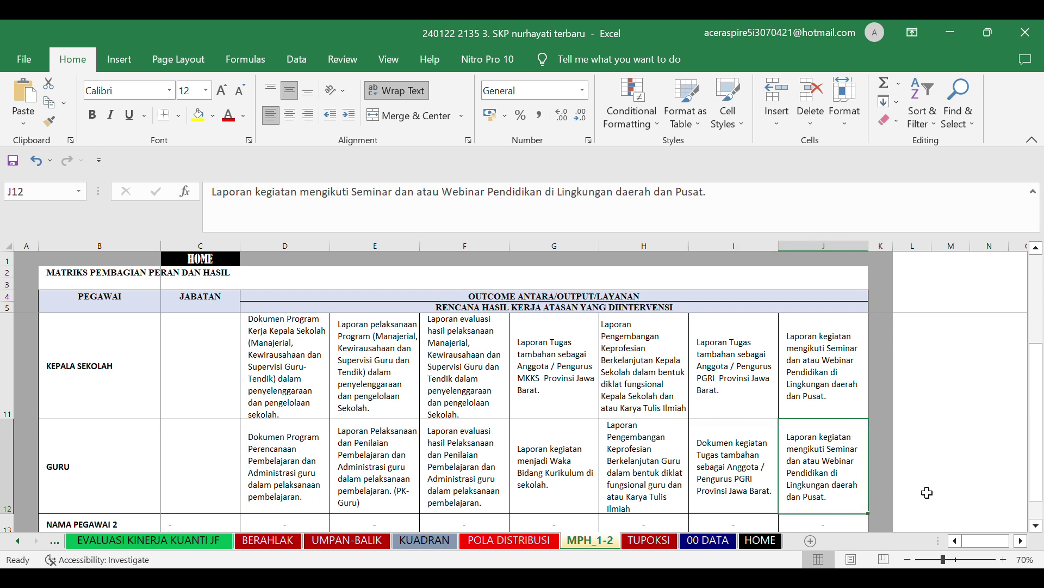
scroll(1042, 441, down, 1)
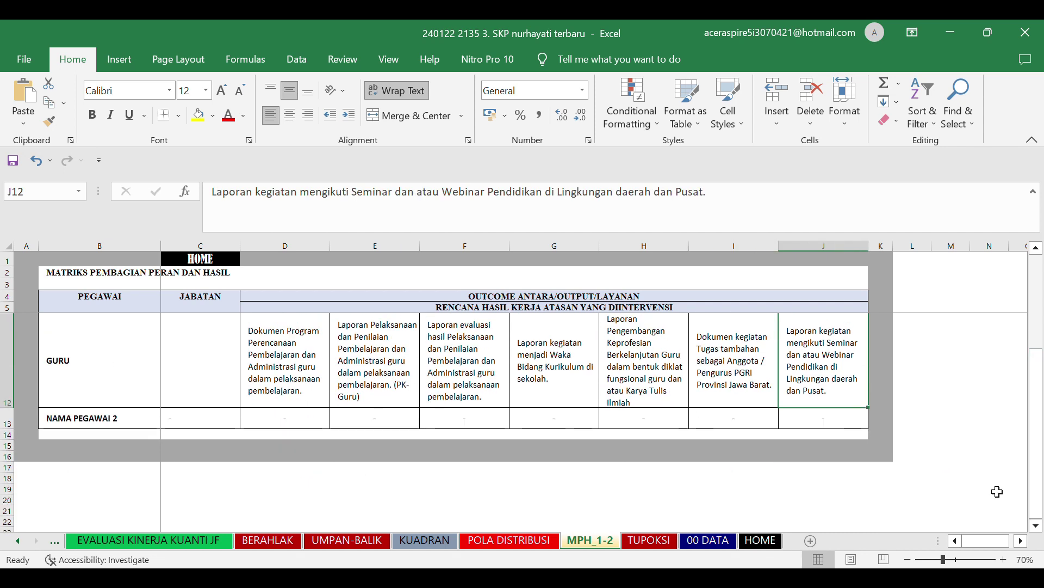
Step: Open the POLA DISTRIBUSI sheet and examine the Istimewa, Baik, Butuh Perbaikan and Misconduct / Kurang distribution tables and curves
click(541, 542)
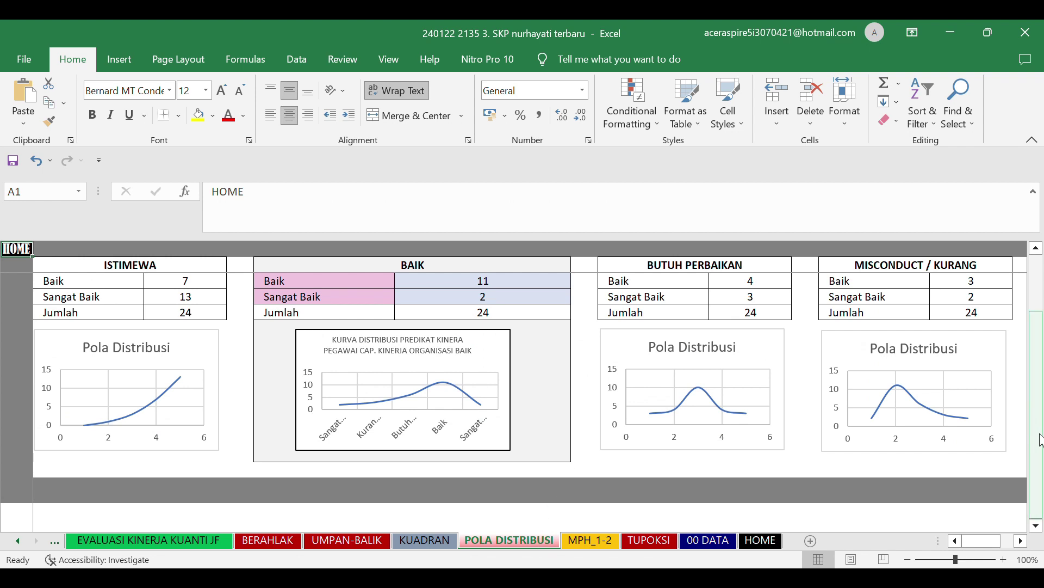
drag(1041, 436, 1041, 367)
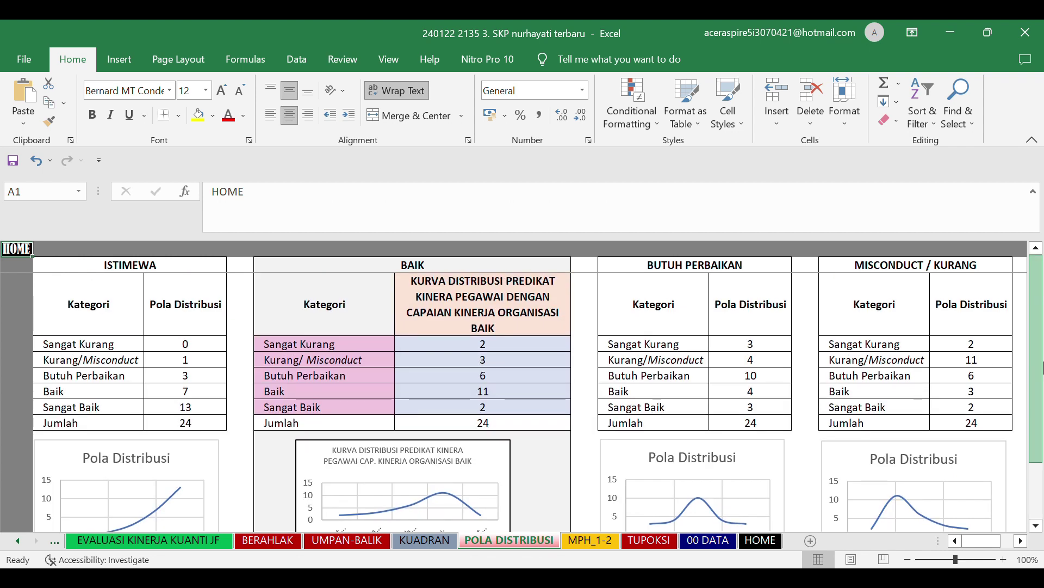
drag(1042, 381, 1042, 397)
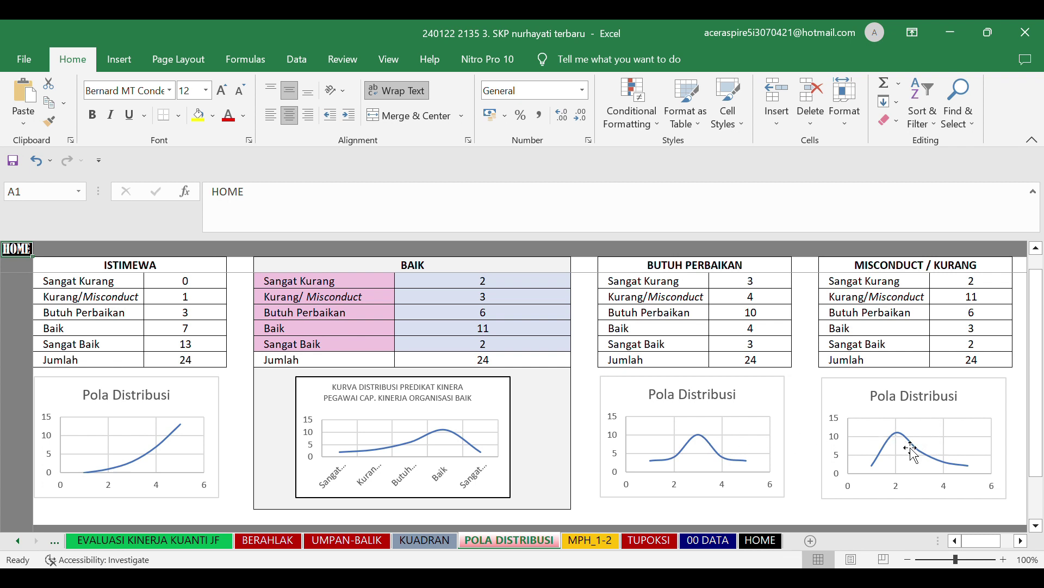
drag(1041, 456, 1041, 432)
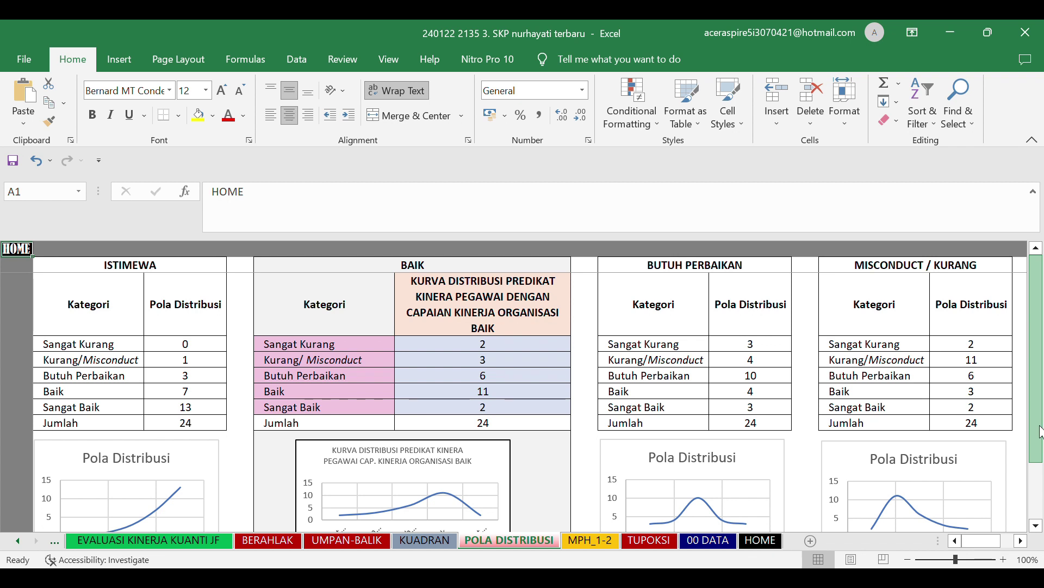
mouse_move(1040, 426)
mouse_down()
mouse_move(1040, 495)
mouse_move(1029, 438)
mouse_up()
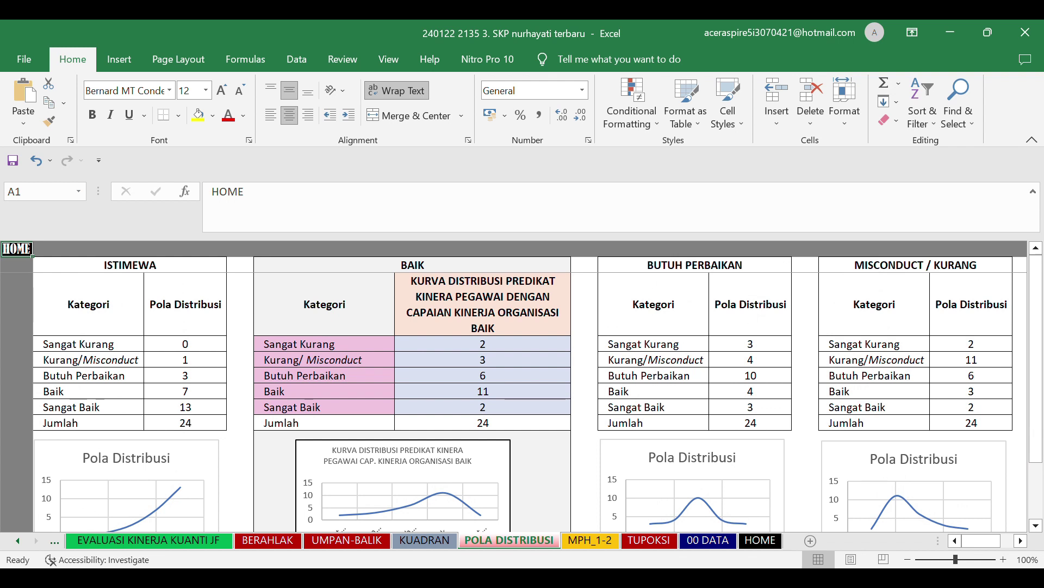
Step: Open the KUADRAN sheet and examine row 11 of the Predikat Kinerja Pegawai table across its four columns
click(440, 542)
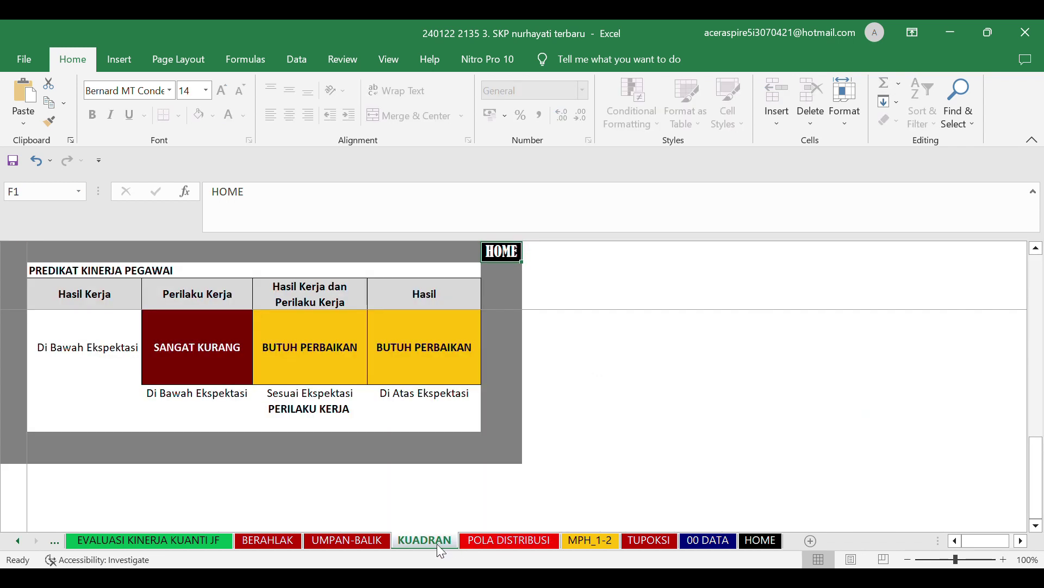
drag(1039, 438, 1043, 268)
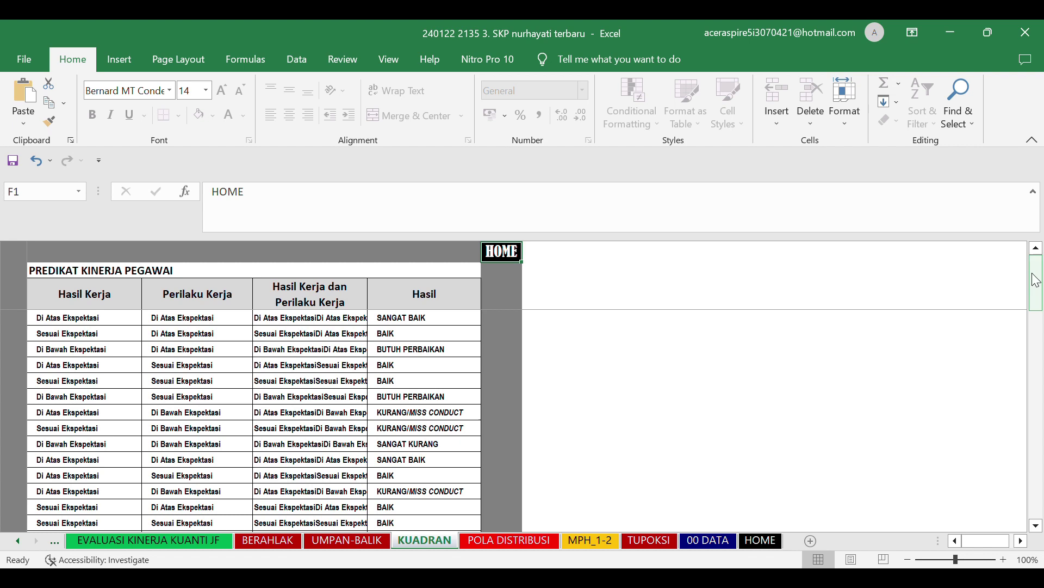
click(79, 433)
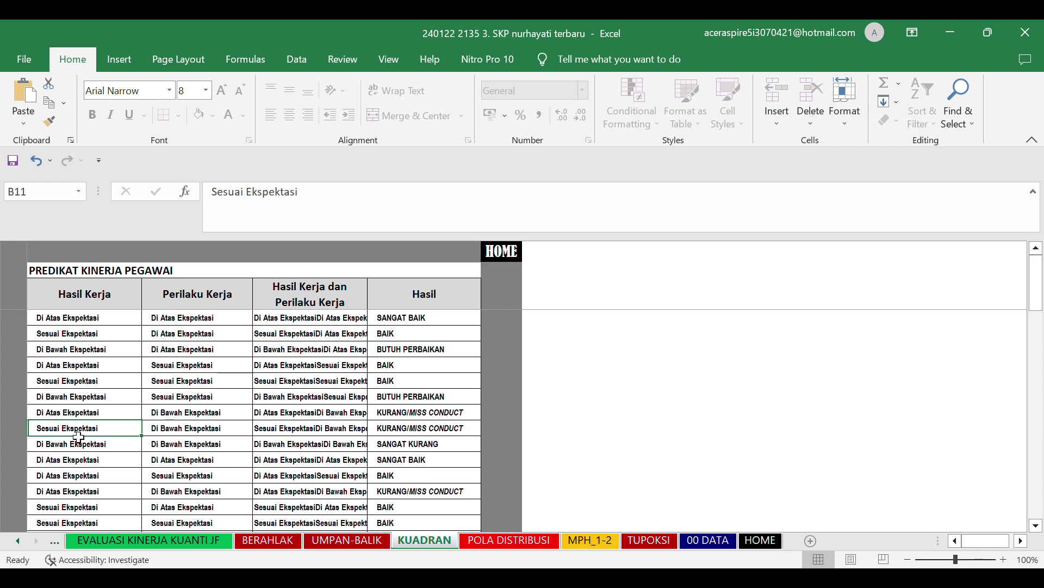
click(218, 437)
click(297, 434)
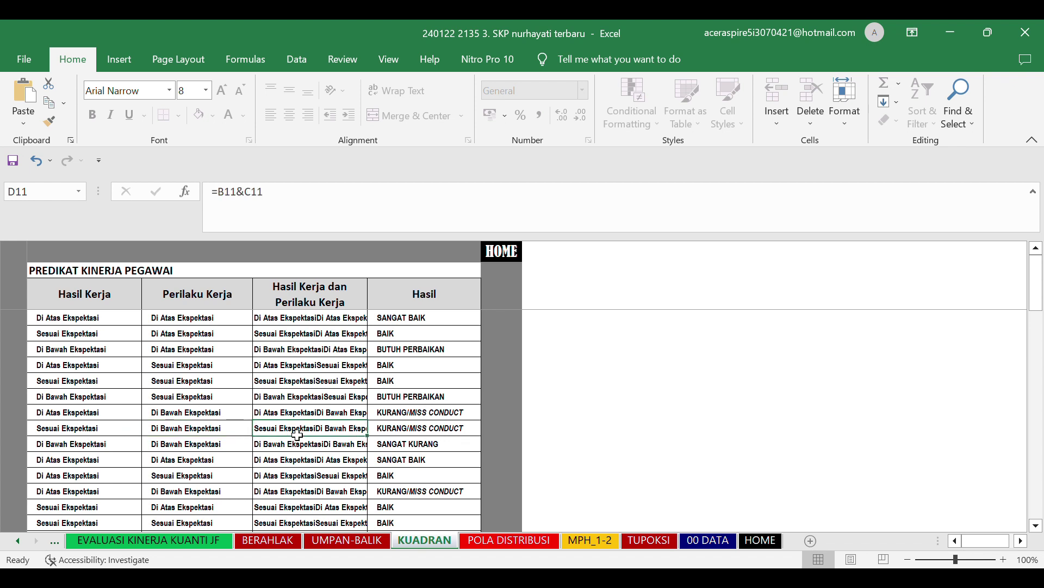
click(450, 436)
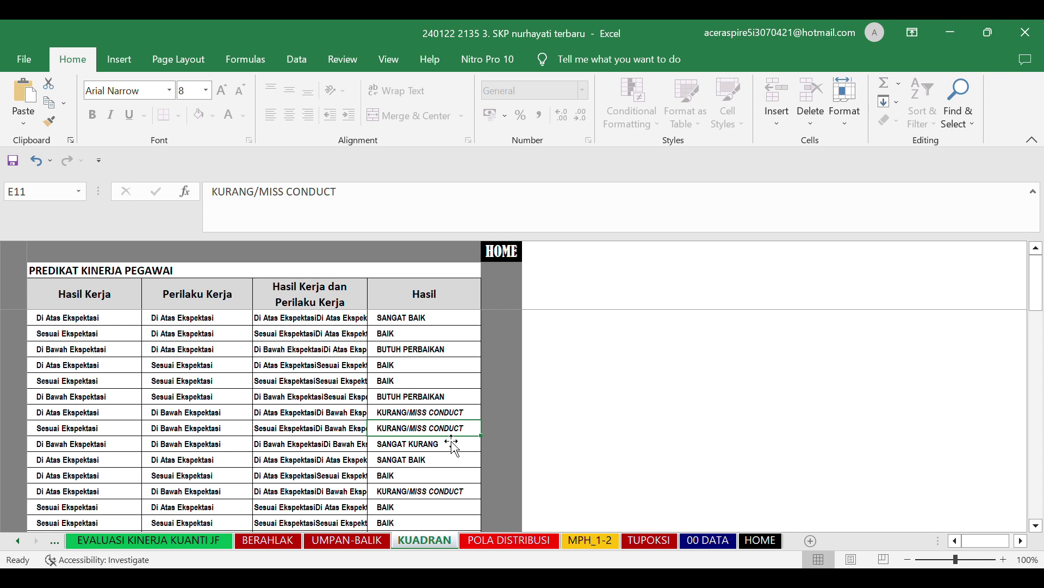
Step: Compare the Hasil Kerja and Perilaku Kerja combinations with their Hasil ratings in rows 5, 7 and 8 of the KUADRAN table
click(53, 339)
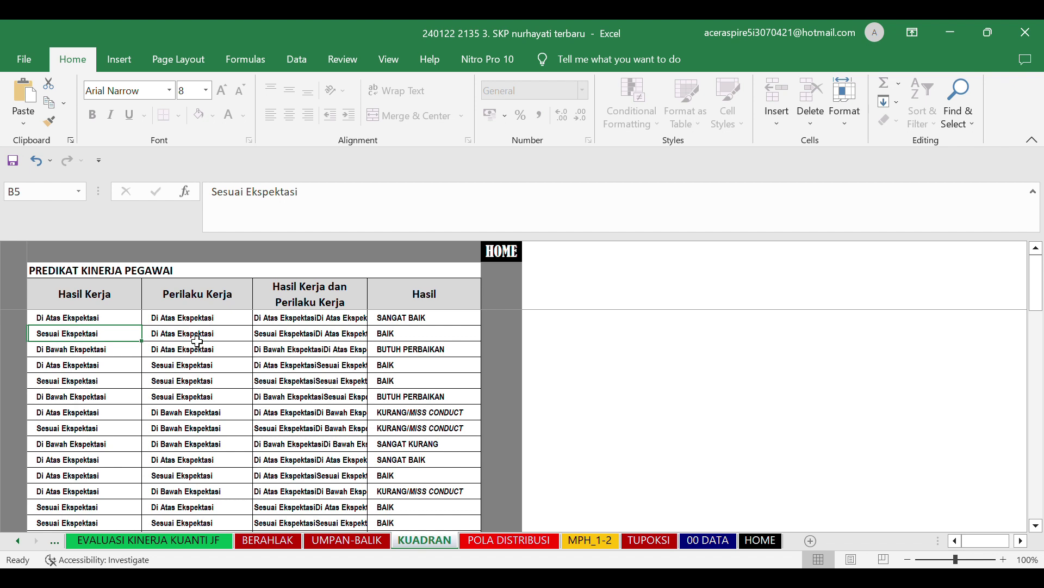
click(218, 337)
click(300, 337)
click(406, 337)
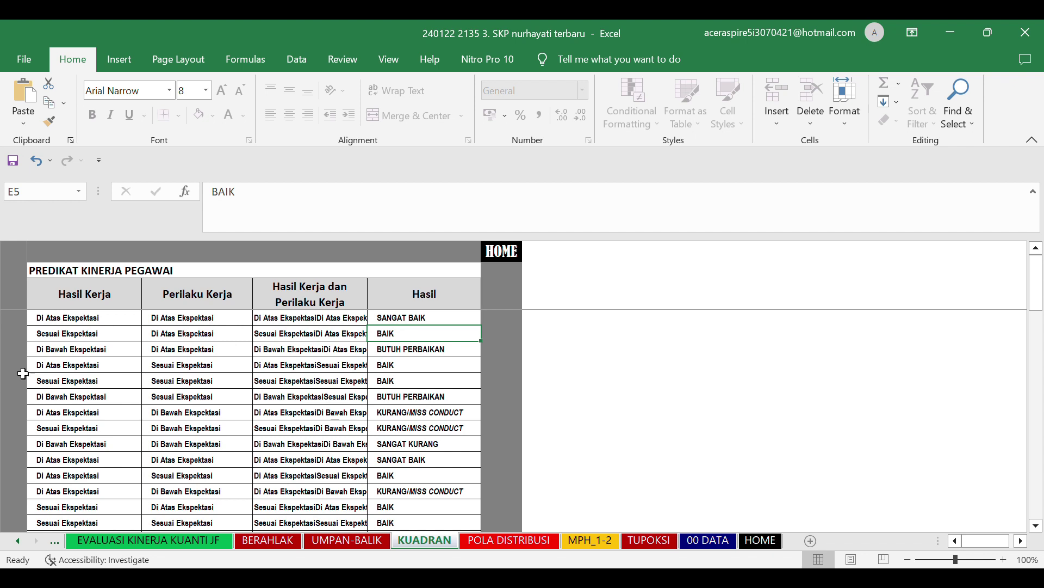
click(88, 369)
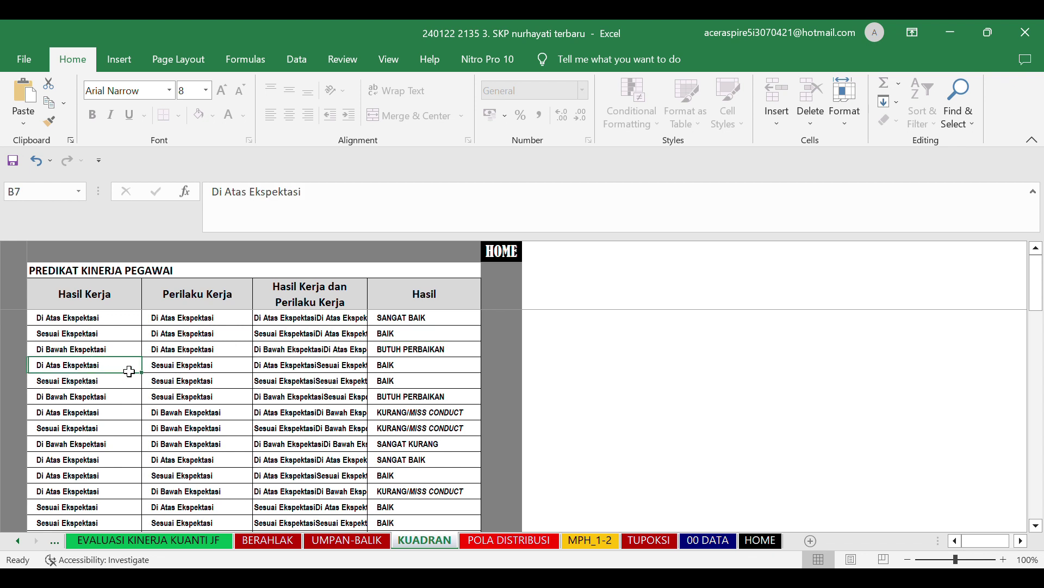
click(172, 369)
click(396, 371)
click(104, 387)
click(229, 386)
click(324, 384)
click(387, 383)
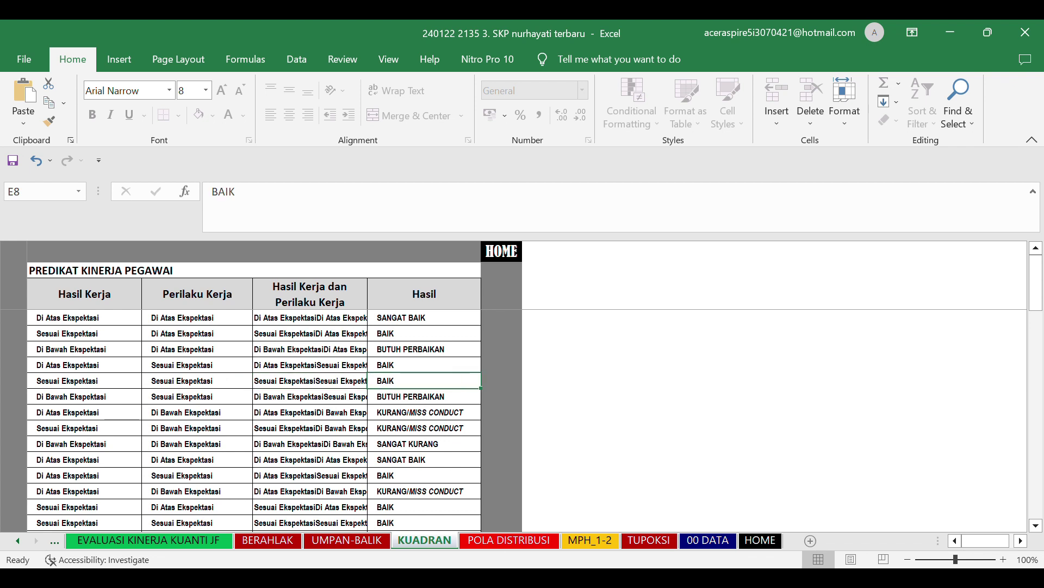
Step: Open the UMPAN-BALIK sheet and view the Kepala Sekolah and Guru feedback tables from their first component
click(369, 546)
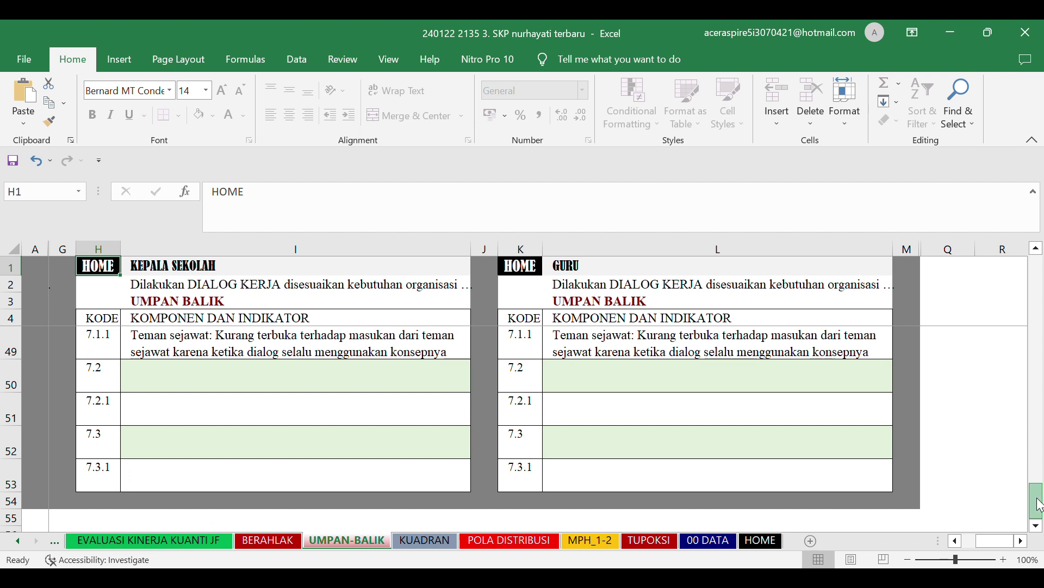
scroll(1039, 493, up, 1)
drag(1039, 489, 1039, 253)
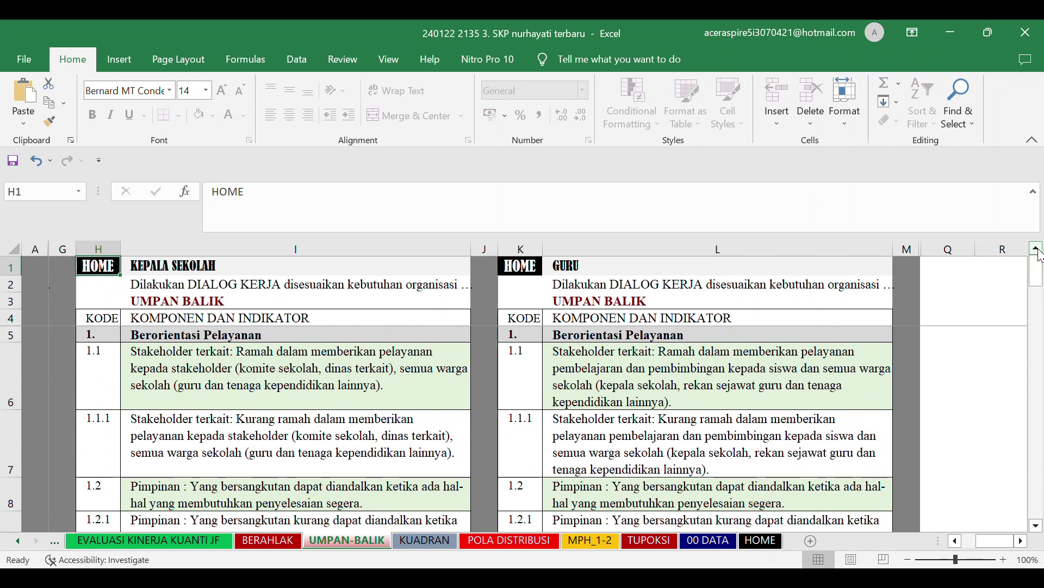
Step: Open the BERAHLAK sheet and examine the Berorientasi Pelayanan indicators 1.1 to 1.2.1 under Ekspetasi Khusus Pimpinan
click(264, 541)
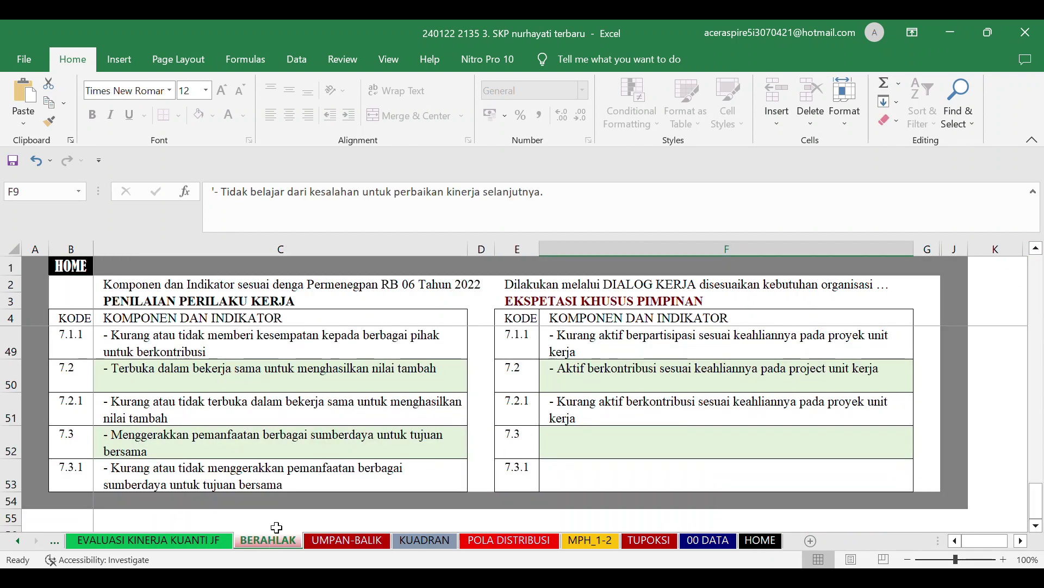
drag(1042, 496, 1043, 249)
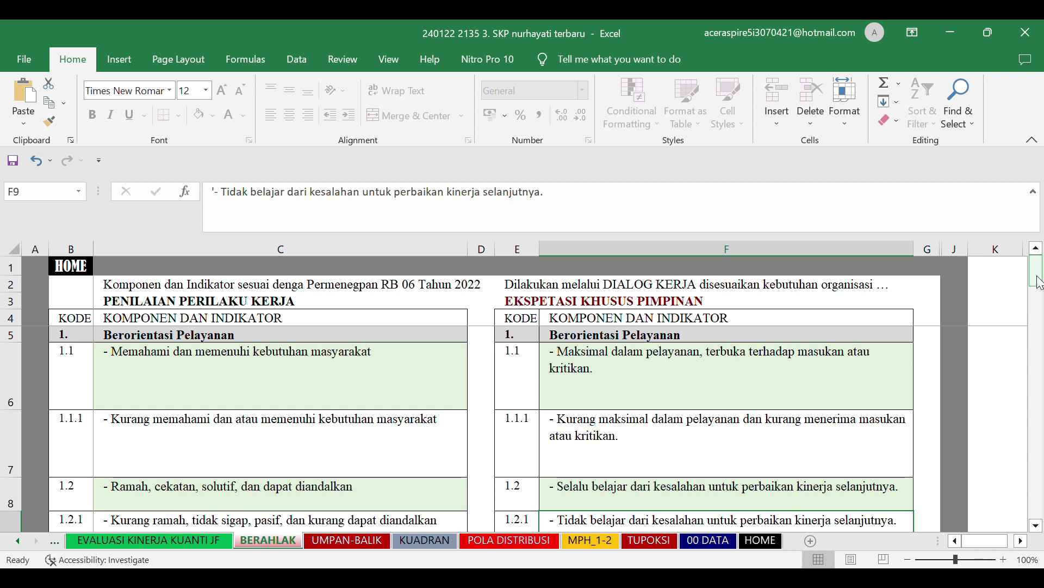
mouse_move(1038, 282)
mouse_down()
mouse_move(1038, 299)
mouse_move(1038, 280)
mouse_up()
click(724, 351)
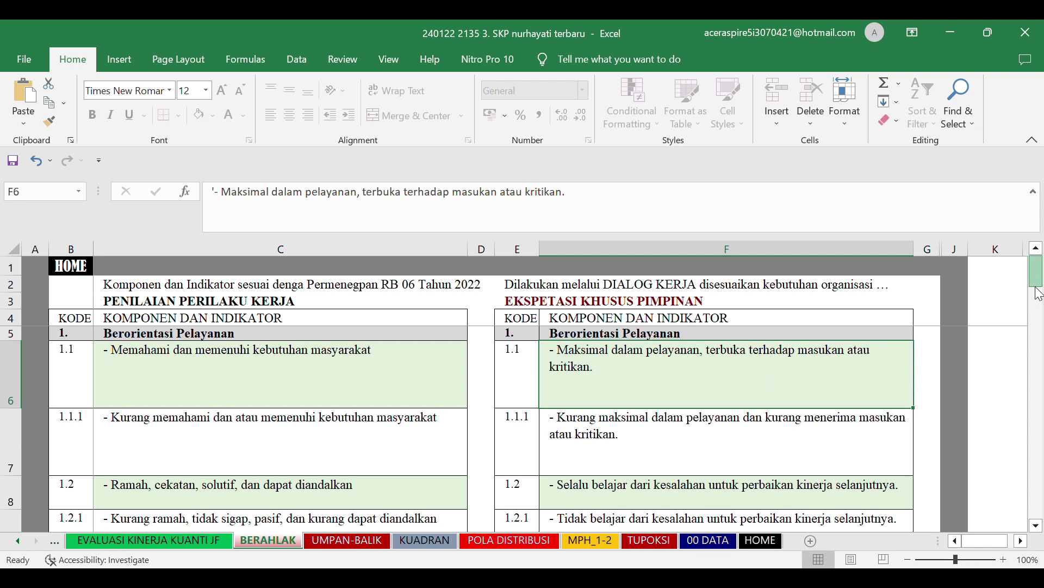
scroll(1039, 294, down, 1)
click(845, 445)
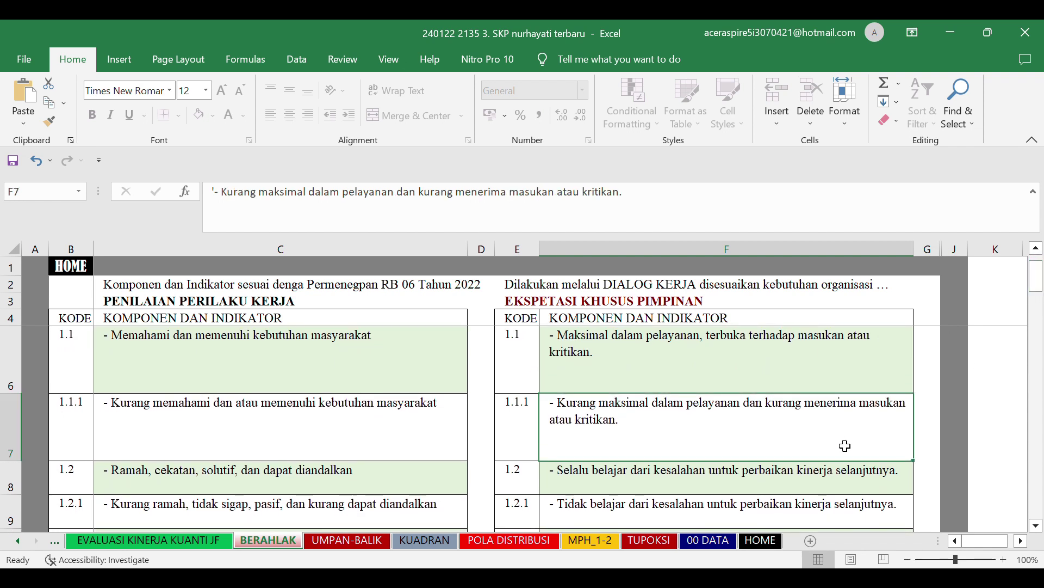
scroll(1040, 284, down, 2)
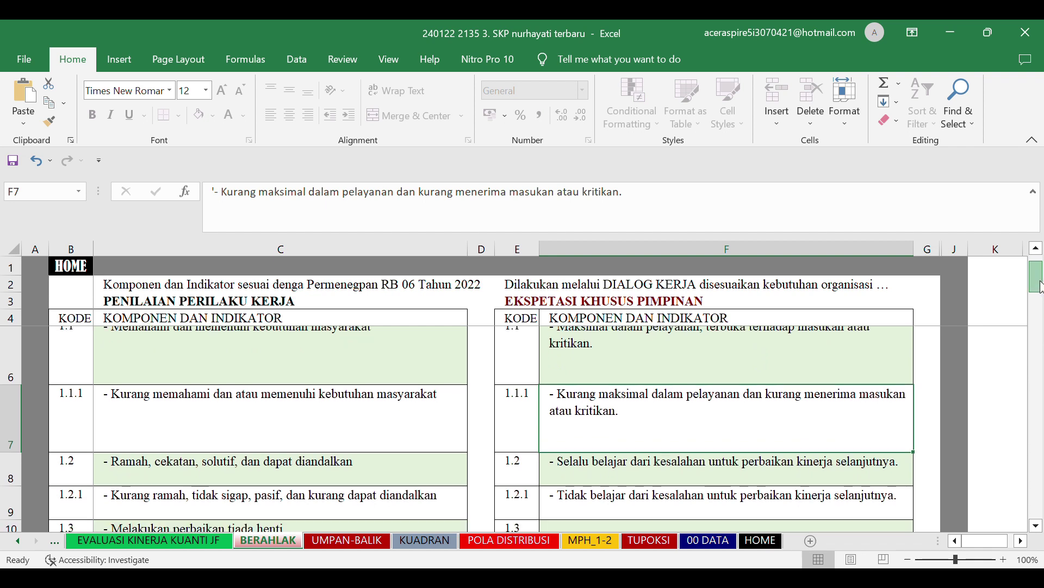
scroll(697, 406, up, 1)
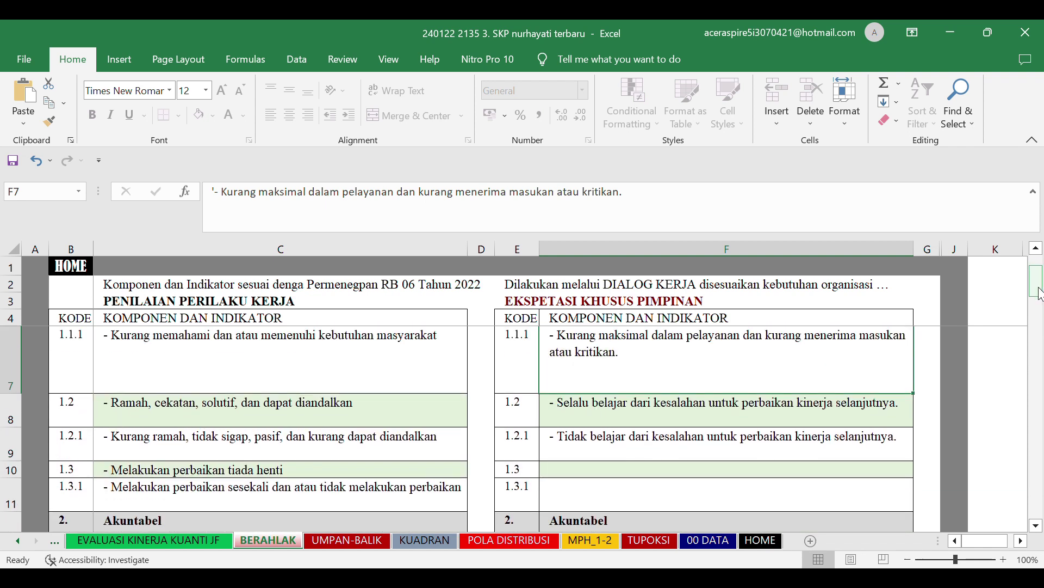
click(674, 419)
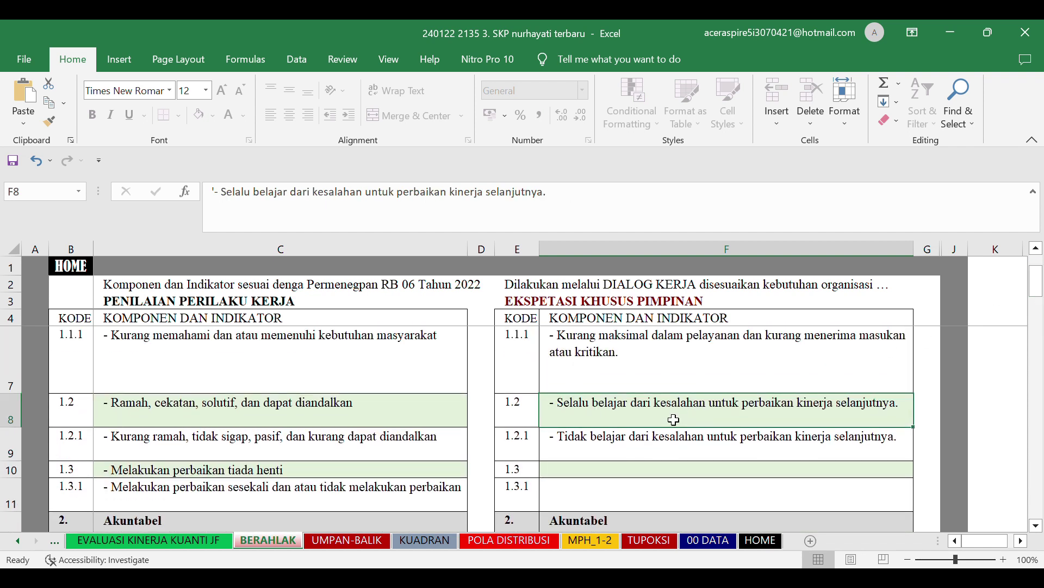
click(665, 457)
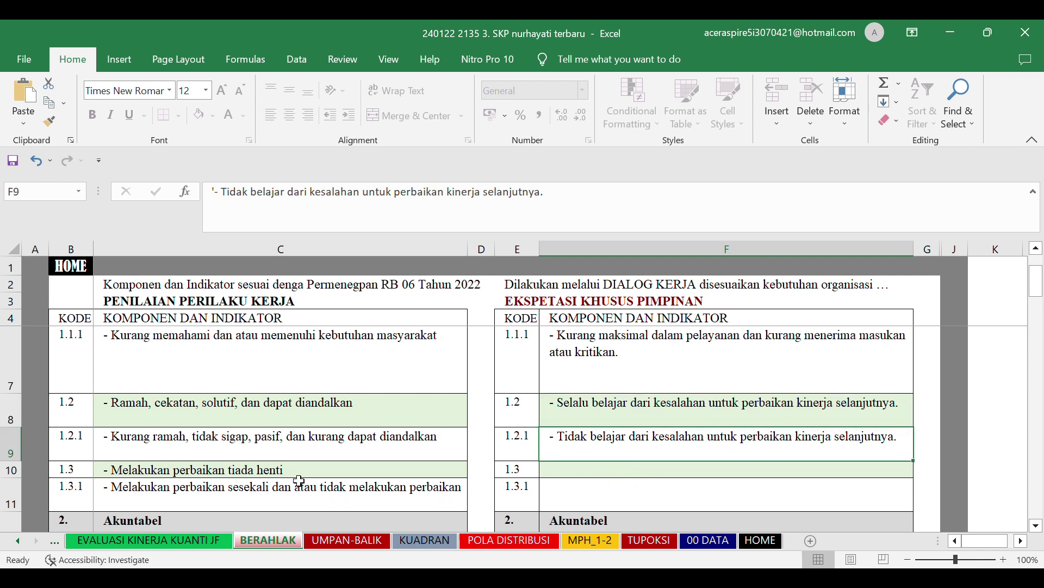
Step: Compare Akuntabel indicator 2.1 in both BERAHLAK tables and look through the remaining components down to Kolaboratif
drag(1037, 288, 1039, 311)
click(395, 419)
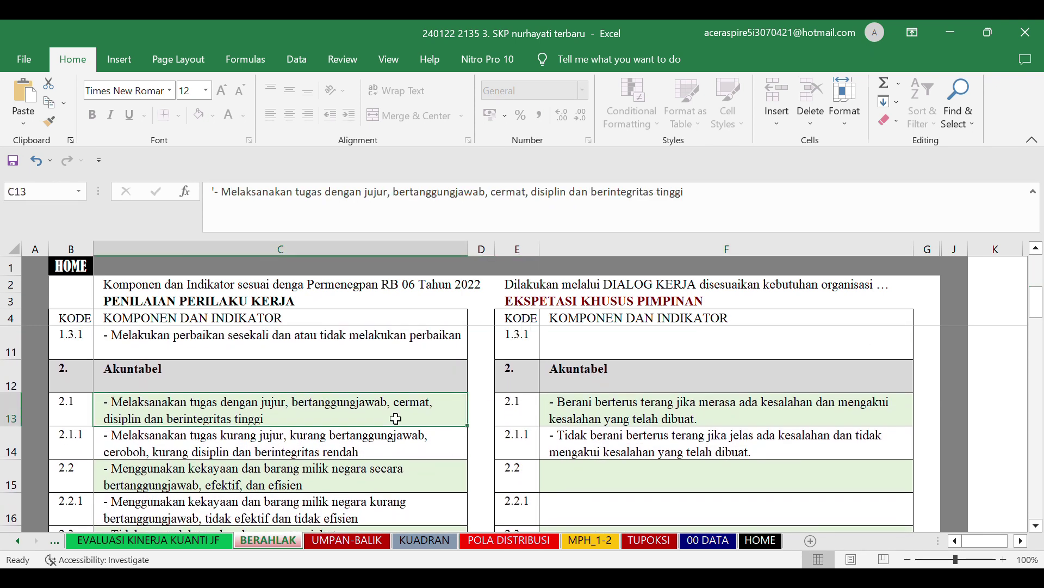
click(730, 417)
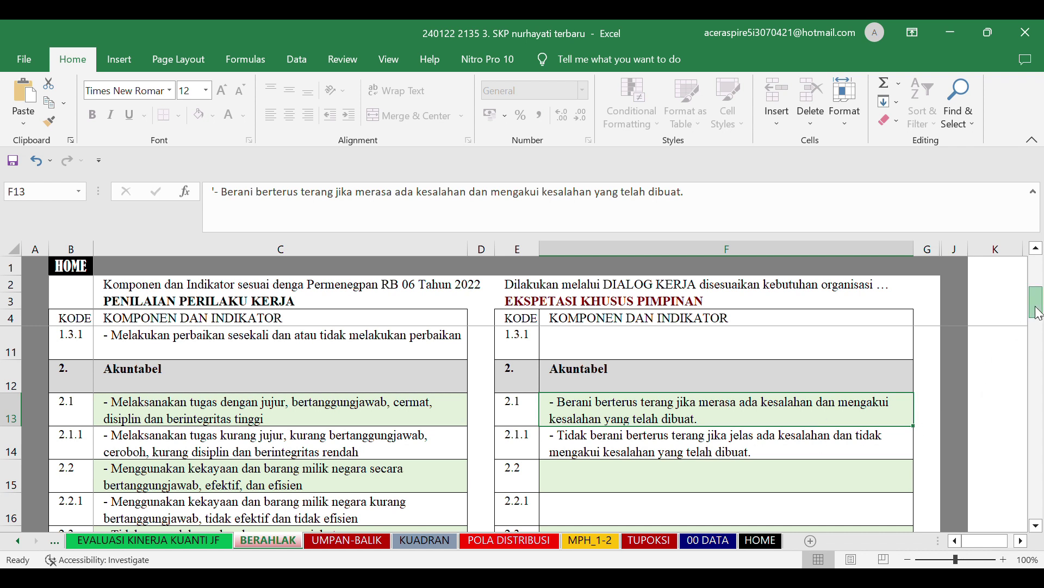
drag(1038, 312, 1018, 269)
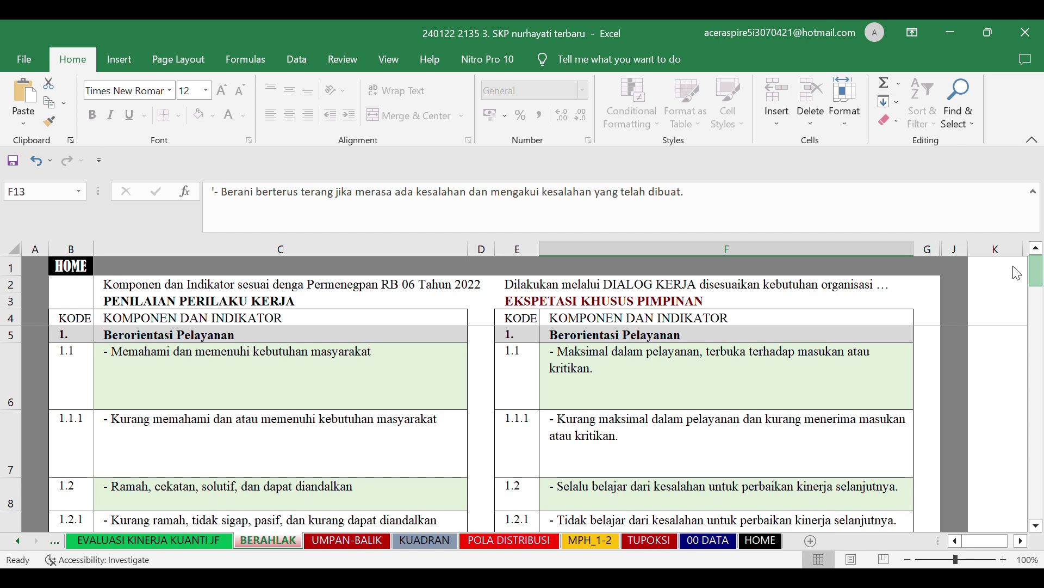
drag(1014, 270, 1029, 494)
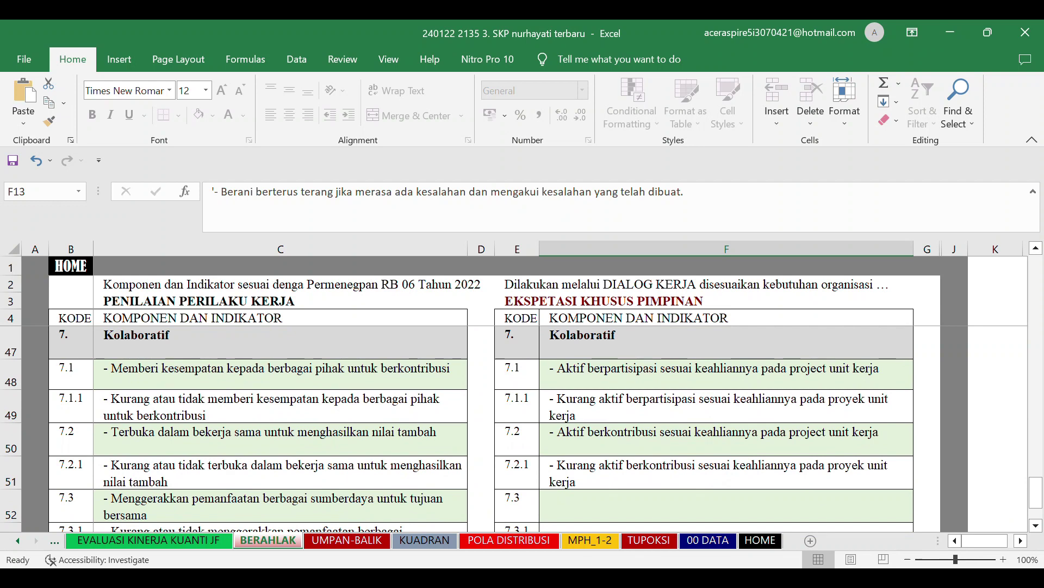
Step: Return to the UMPAN-BALIK sheet and look through the Kepala Sekolah and Guru feedback down to component 7.3.1
click(343, 539)
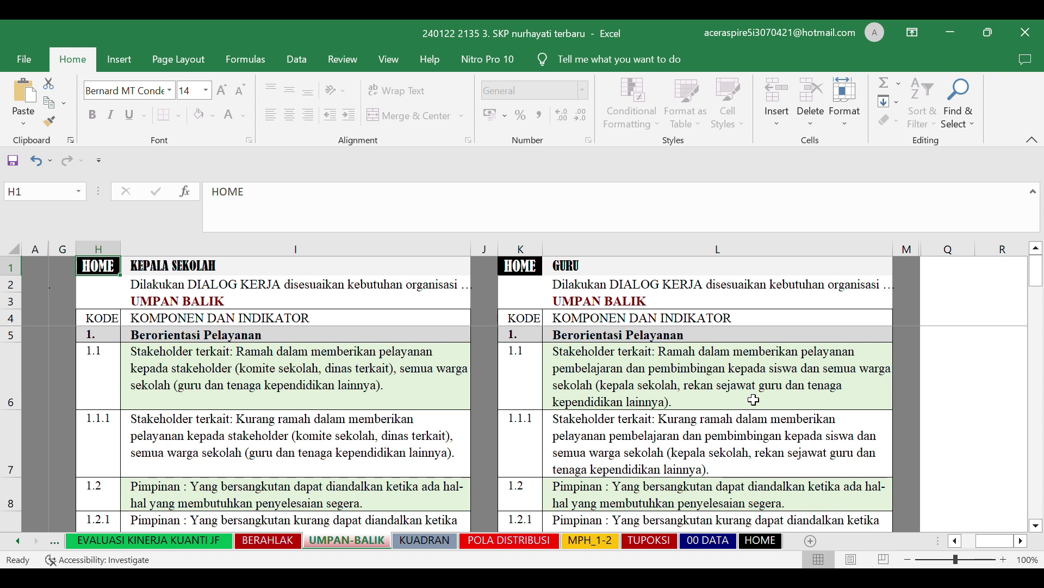
drag(1035, 286, 993, 508)
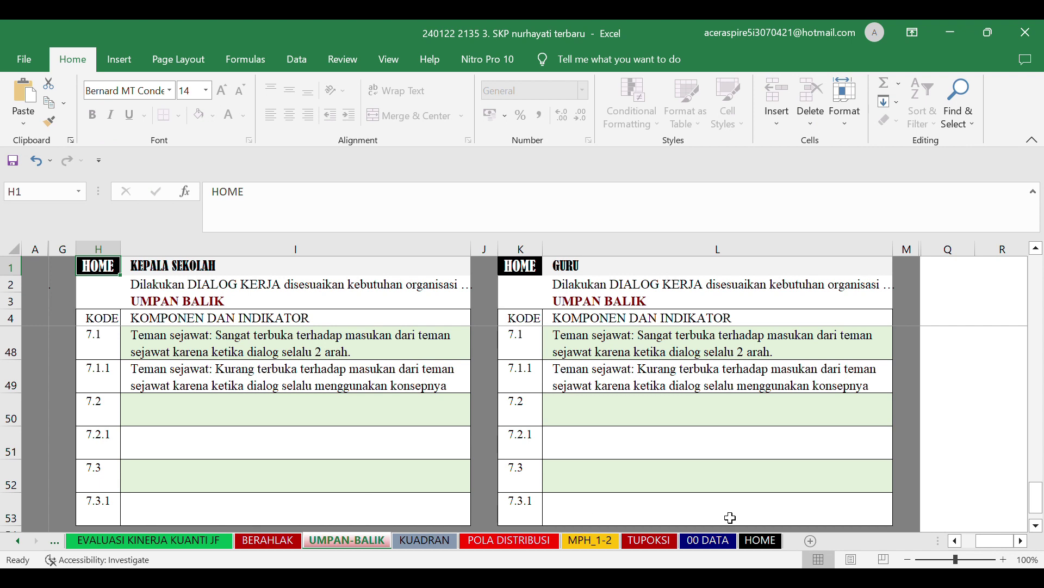
Step: Go through the HOME sheet to SKP JF (KUANTITATIF) and review its employee details and the Hasil Kerja table
click(760, 540)
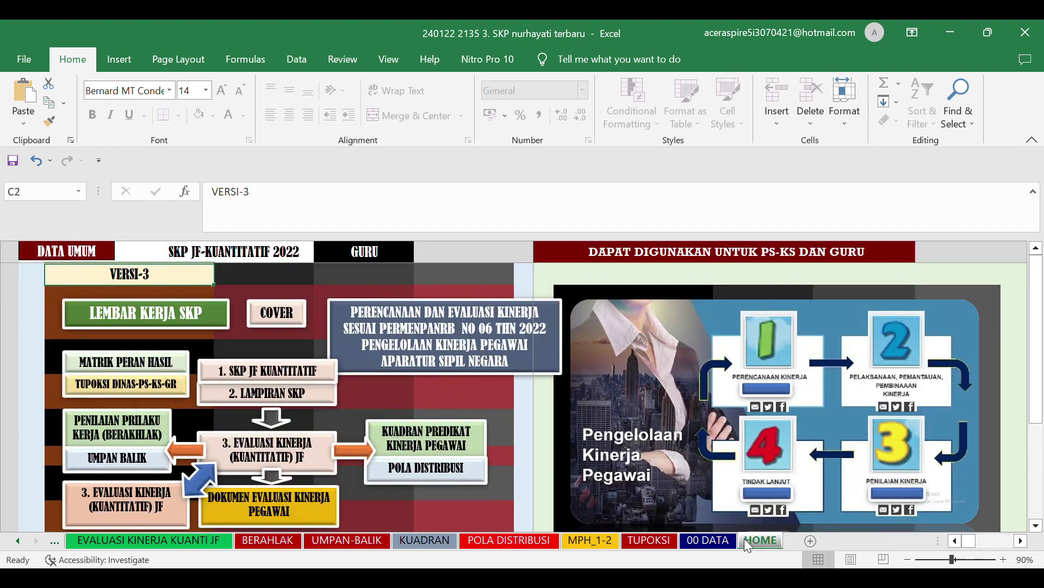
click(272, 371)
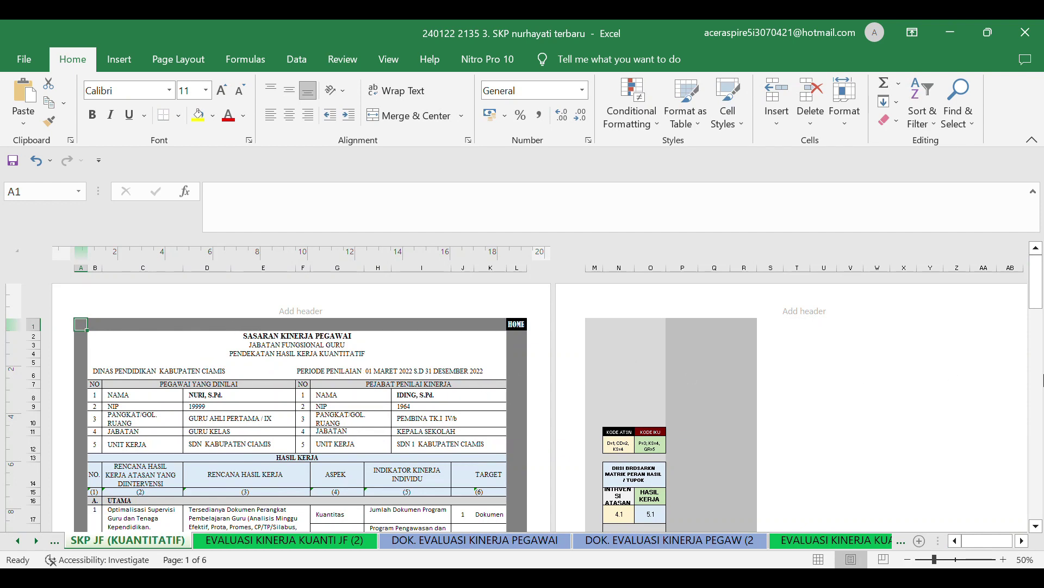
drag(1036, 283, 1039, 297)
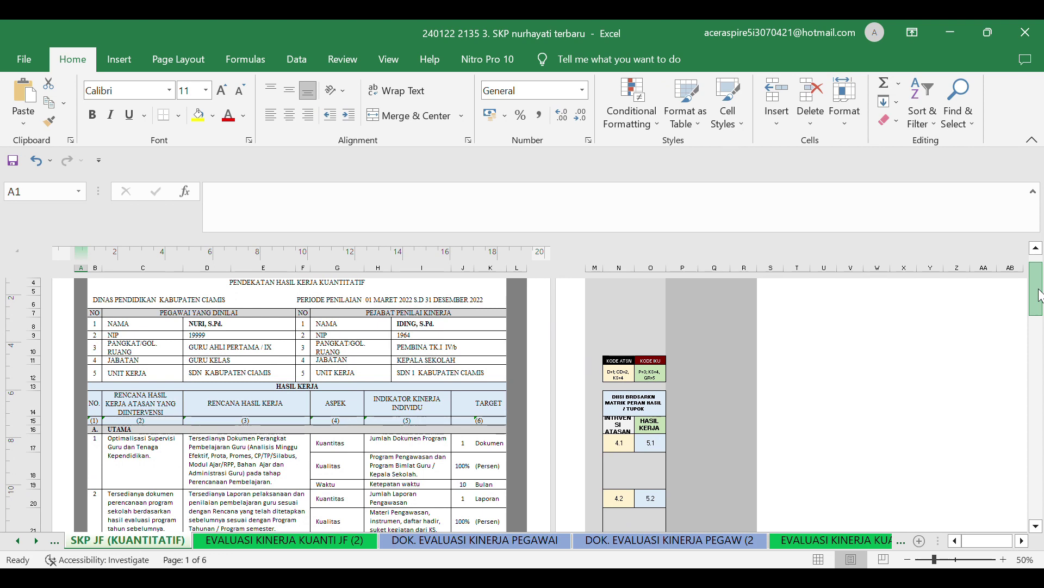
drag(1039, 294, 1039, 291)
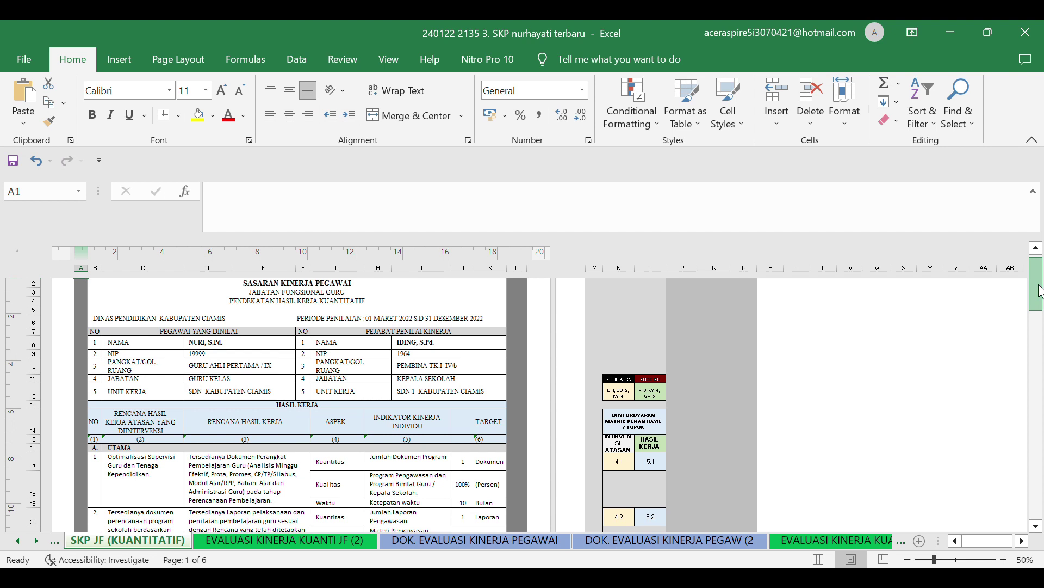
drag(1039, 292, 1039, 315)
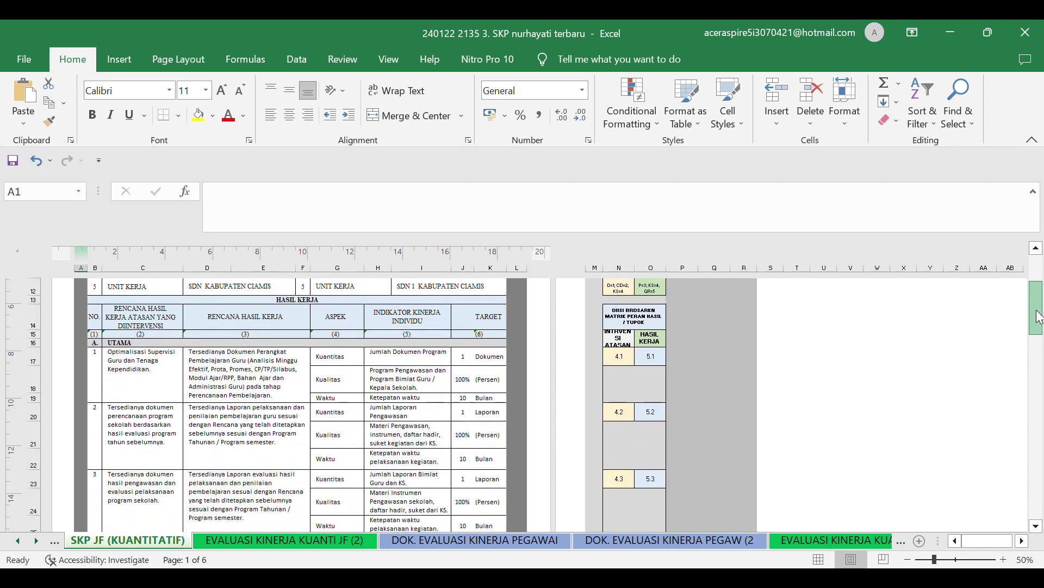
Step: Inspect the TUPOKSI lookup formulas behind the superior's work plan and the Rencana Hasil Kerja for Utama items 1 to 3
click(153, 383)
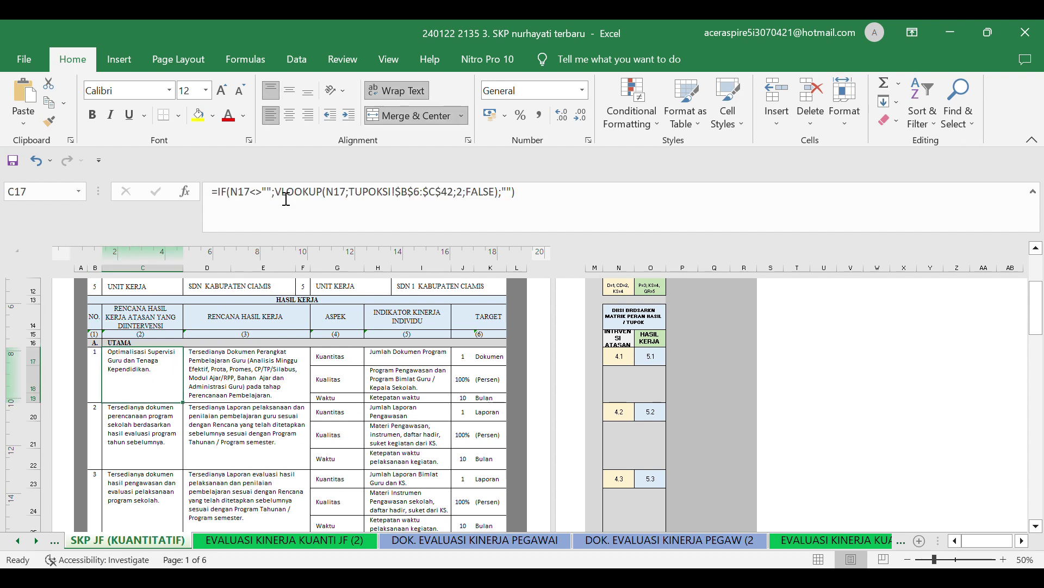
click(220, 379)
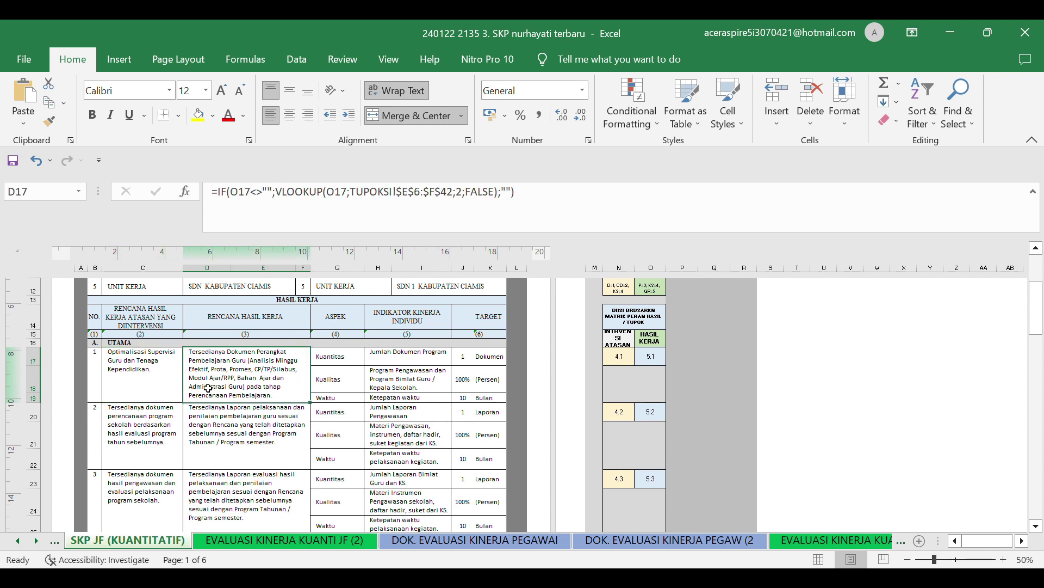
click(145, 431)
click(233, 439)
click(168, 488)
click(231, 484)
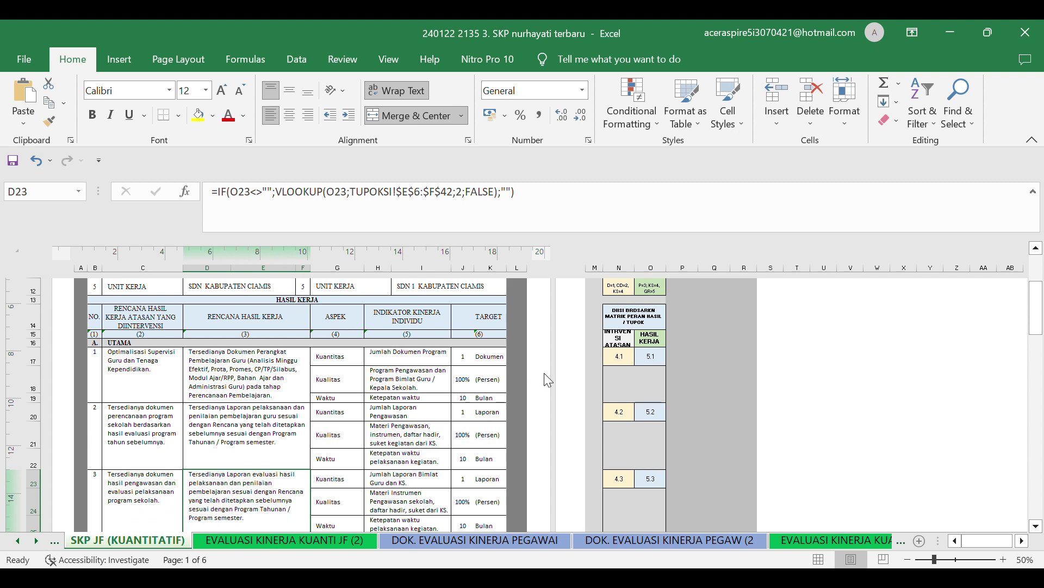
Step: Check the Kuantitas and Waktu targets of Utama item 1, opening the Waktu target in J19 for editing
click(469, 364)
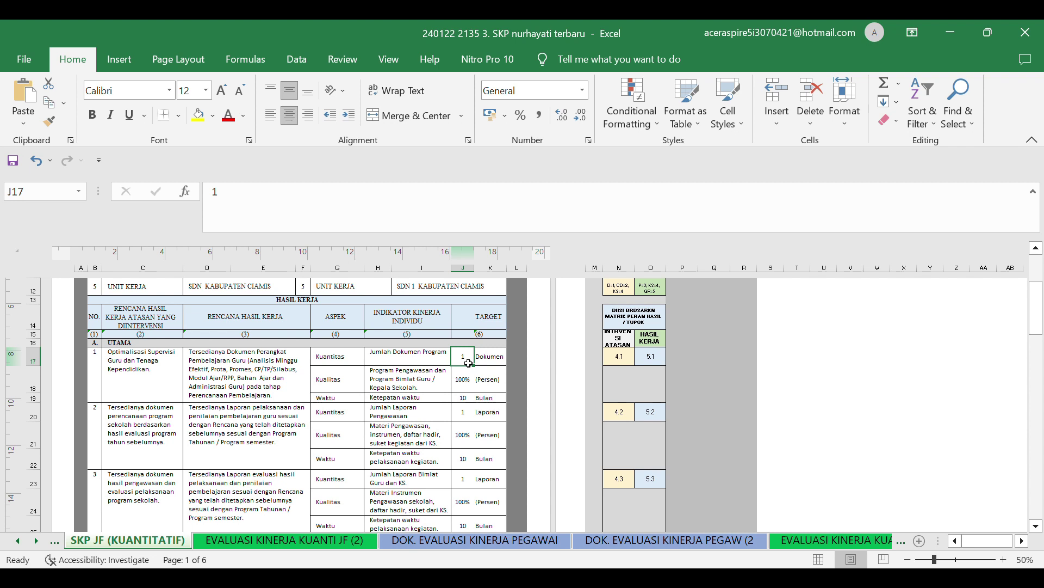
click(464, 399)
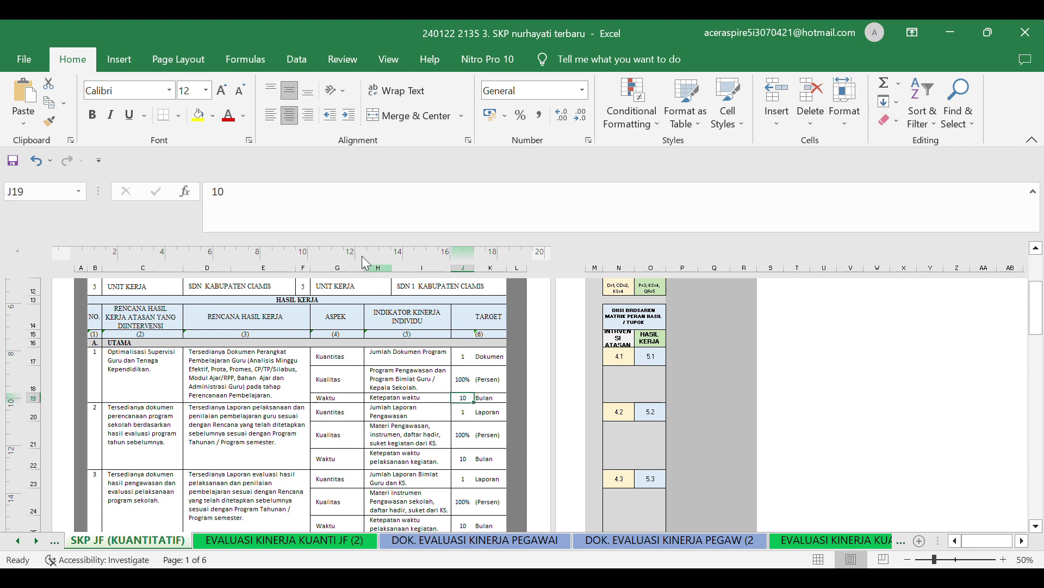
click(348, 215)
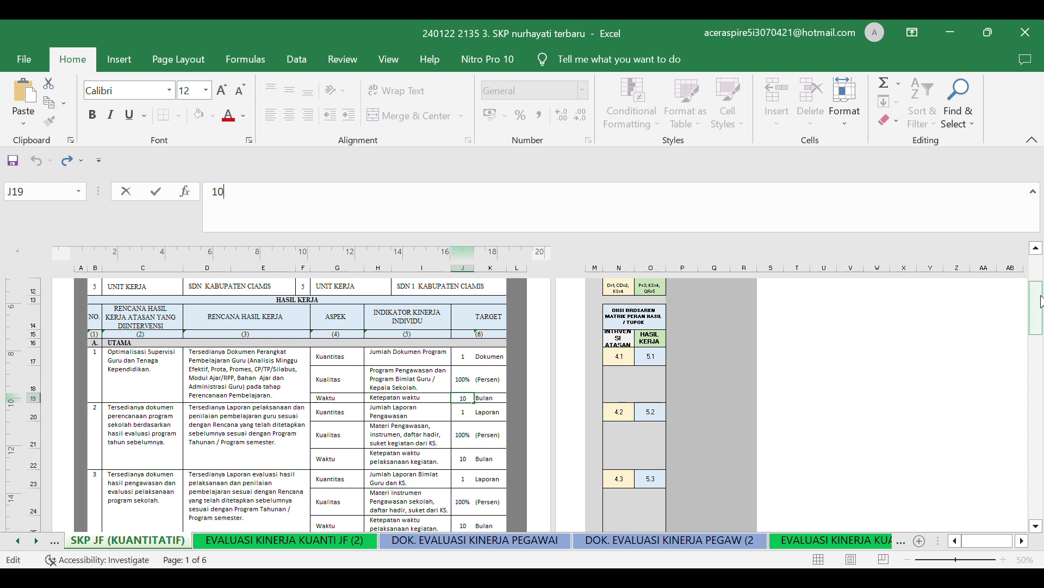
Step: Examine the Indikator Kinerja Individu entries of Utama items 3 to 5 in the Hasil Kerja table
scroll(1040, 340, down, 2)
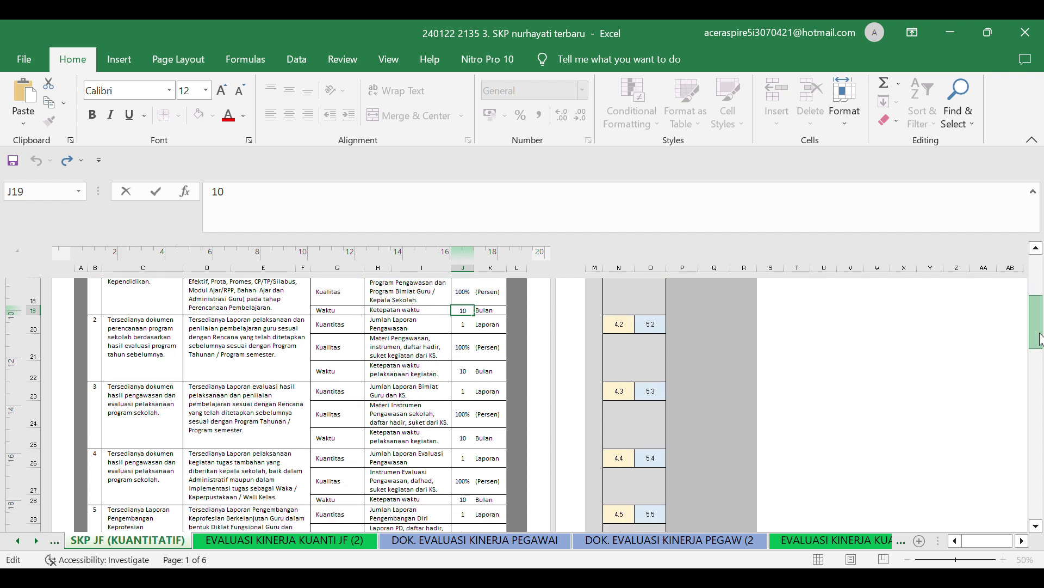
drag(1040, 340, 1040, 351)
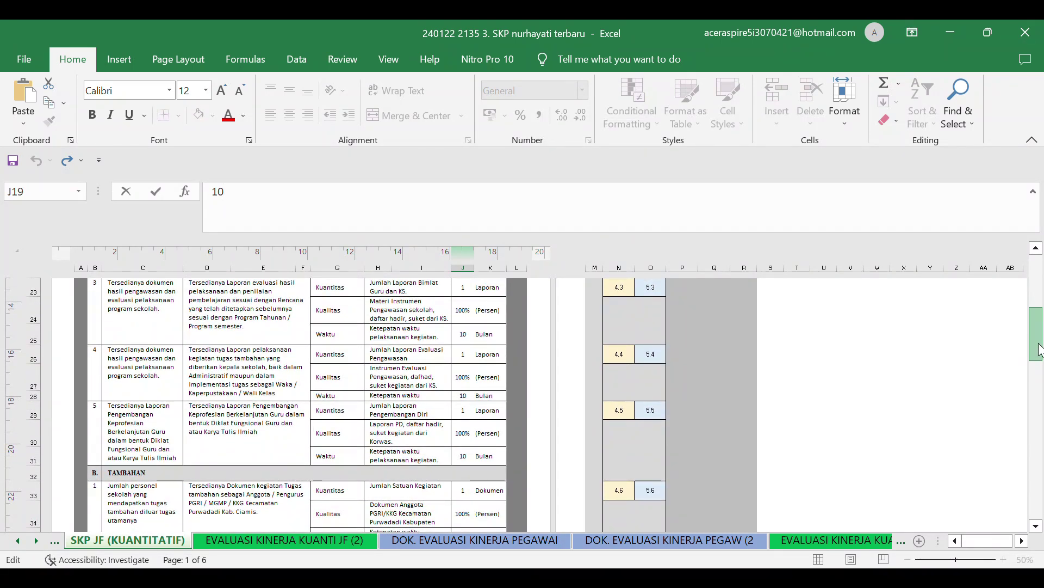
drag(1040, 350, 1040, 346)
click(400, 494)
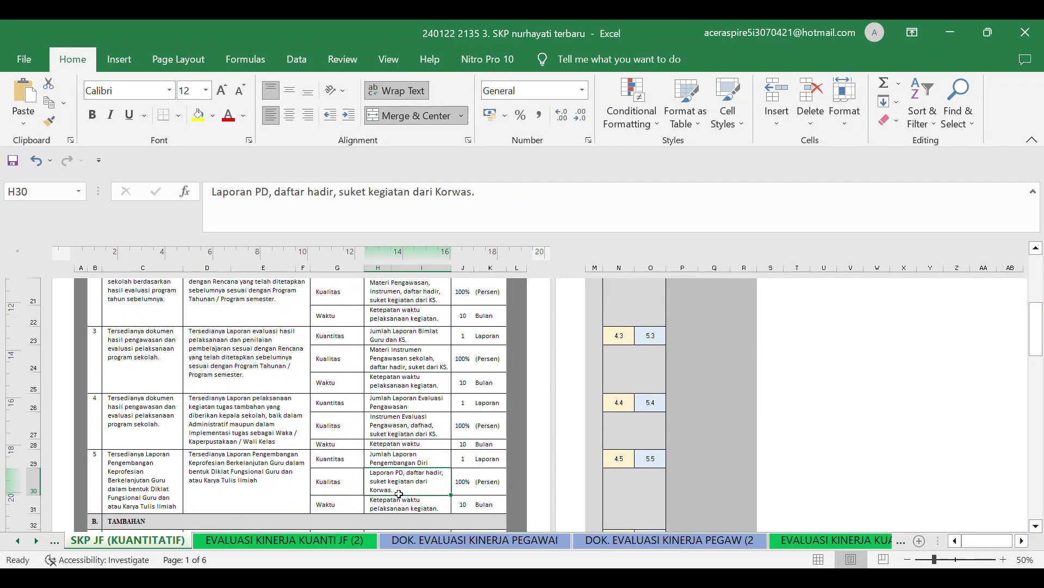
click(412, 434)
click(411, 407)
click(418, 380)
click(418, 357)
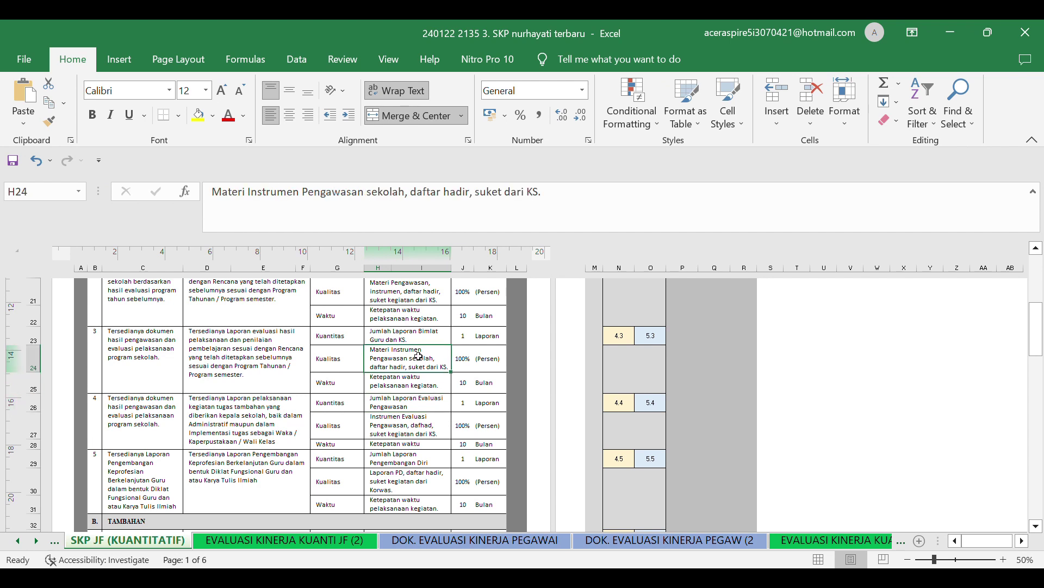
Step: Compare the superior's work plan with the Rencana Hasil Kerja for Utama items 3, 4 and 5
click(142, 365)
click(236, 364)
click(155, 428)
click(256, 425)
click(164, 478)
click(225, 478)
click(180, 481)
click(214, 482)
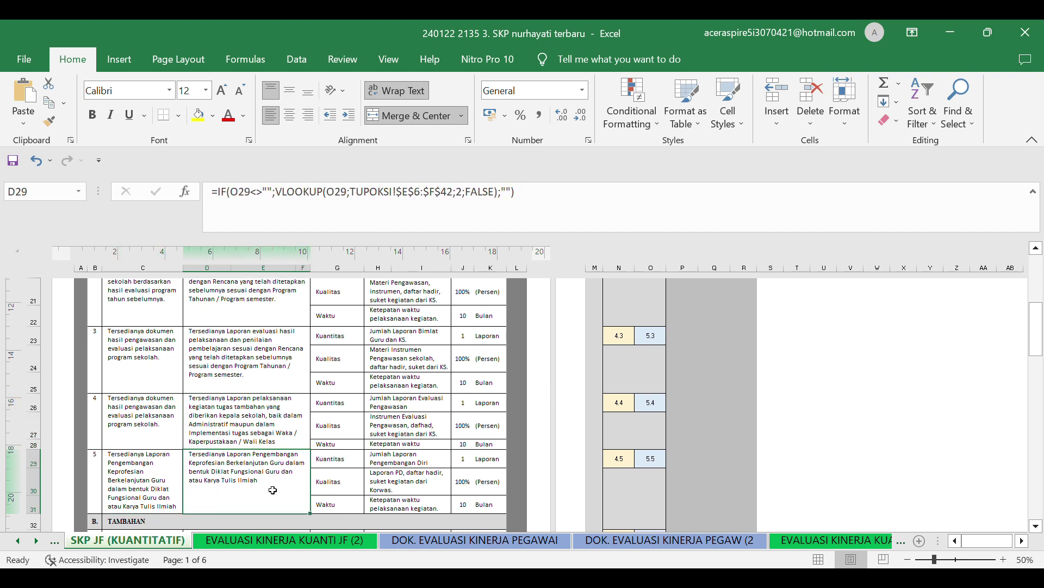
Step: Recheck the Kualitas indicators of Utama items 5 and 4 and look back over the earlier items
click(431, 489)
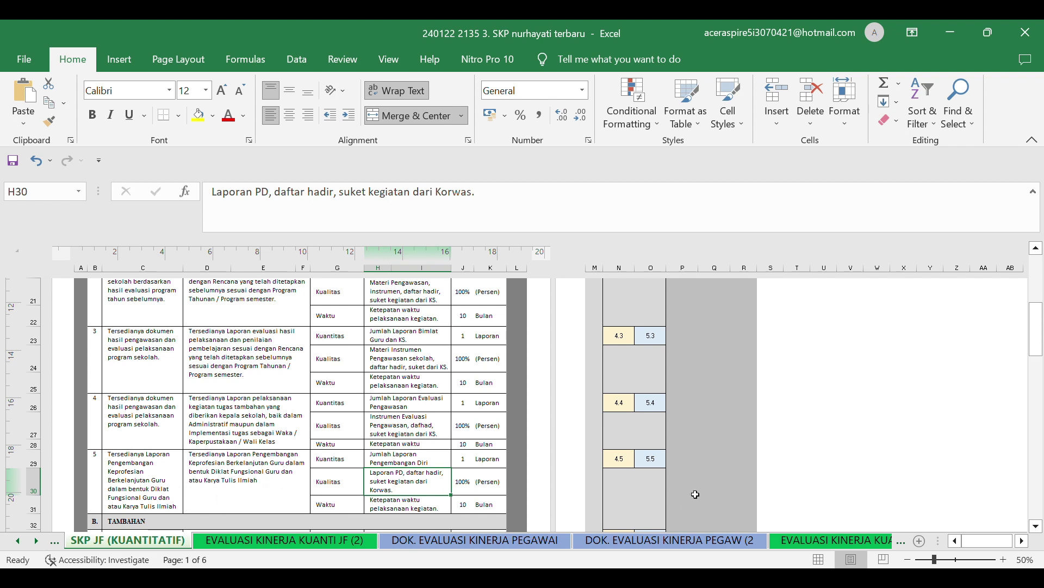
click(434, 435)
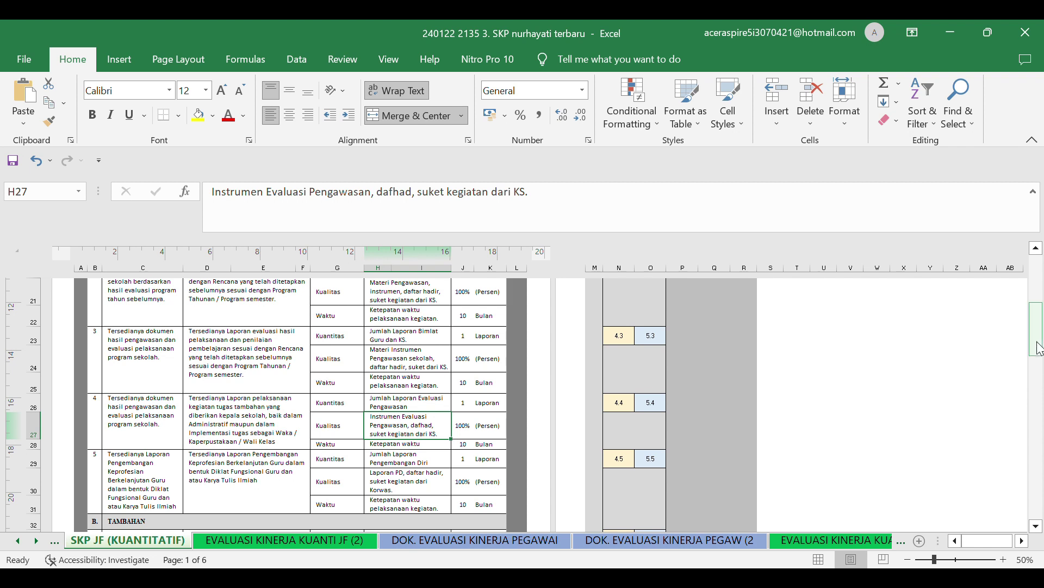
drag(1041, 336, 1042, 326)
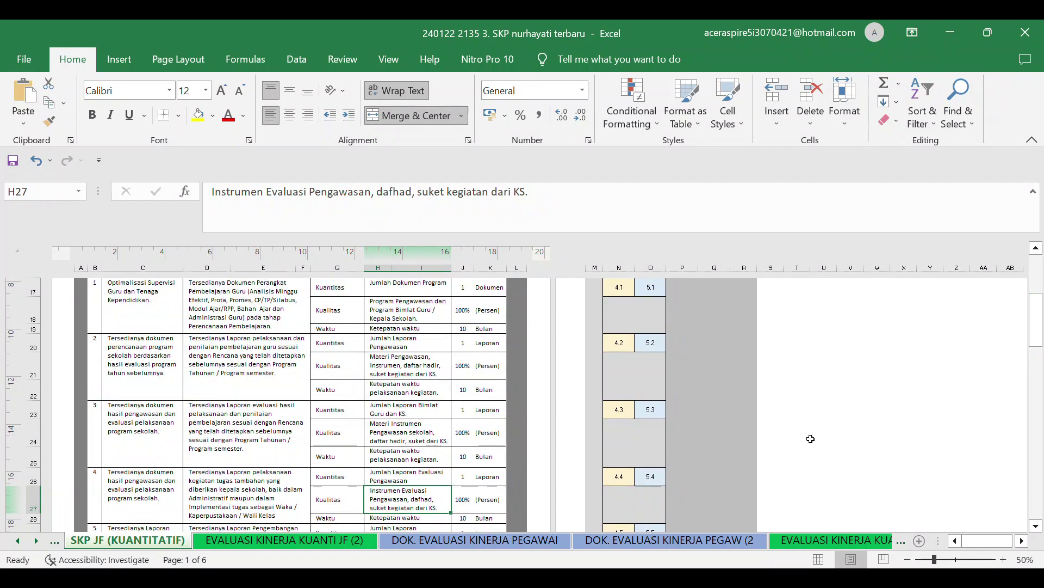
Step: Review the Kualitas indicators of Utama items 3, 2 and 1 in the Hasil Kerja table
click(433, 444)
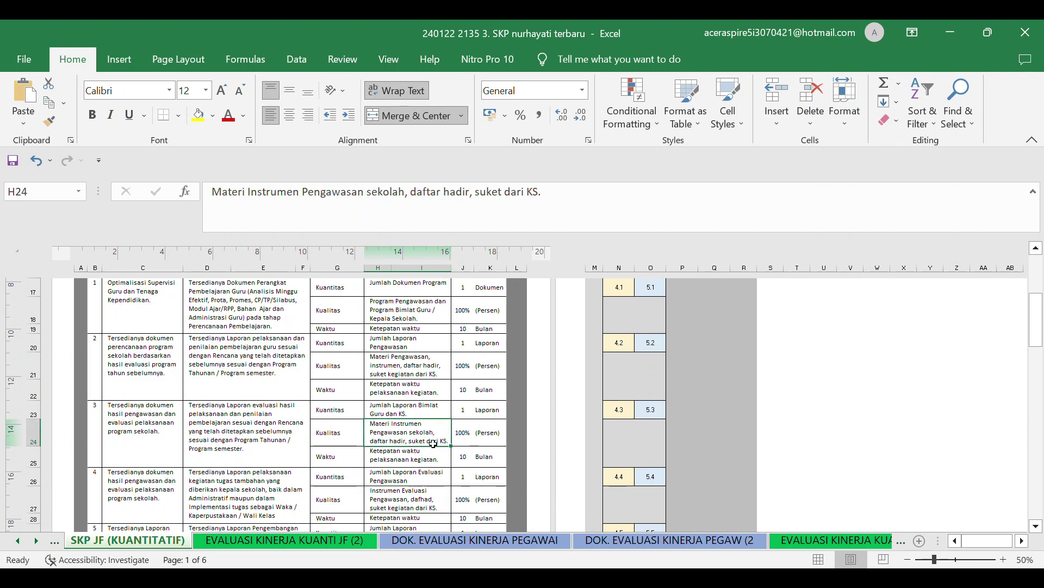
click(449, 374)
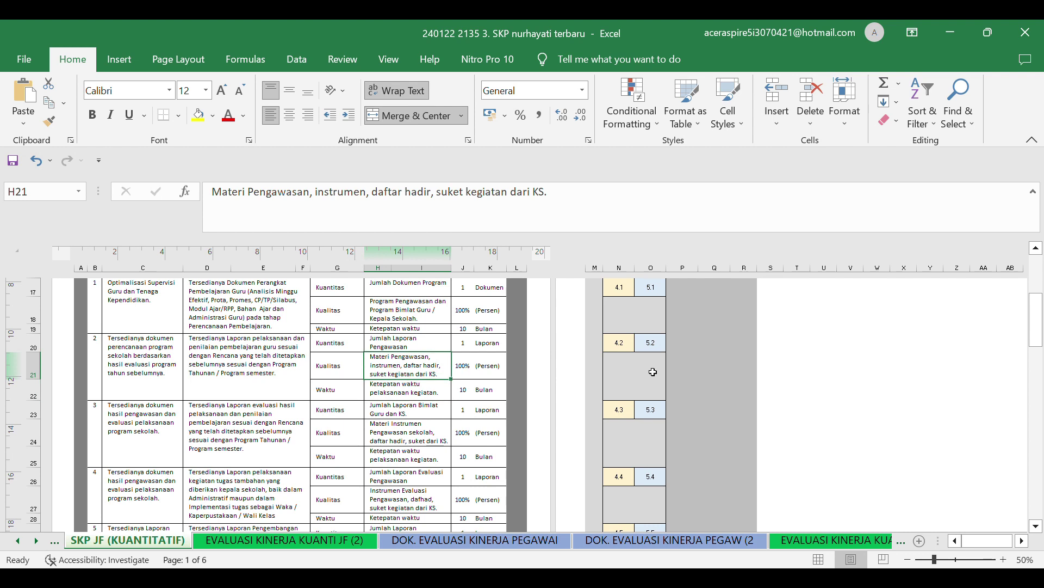
click(424, 323)
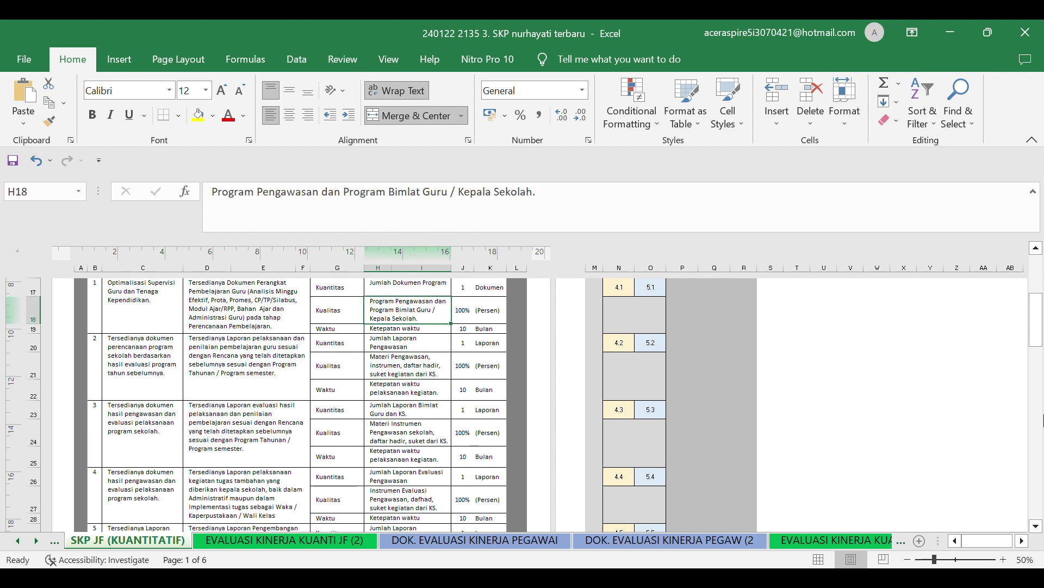
Step: Examine the Perilaku Kerja section, comparing the Berorientasi Pelayanan behaviours with the Ekspektasi Khusus Pimpinan entries
click(1040, 377)
scroll(1041, 388, down, 3)
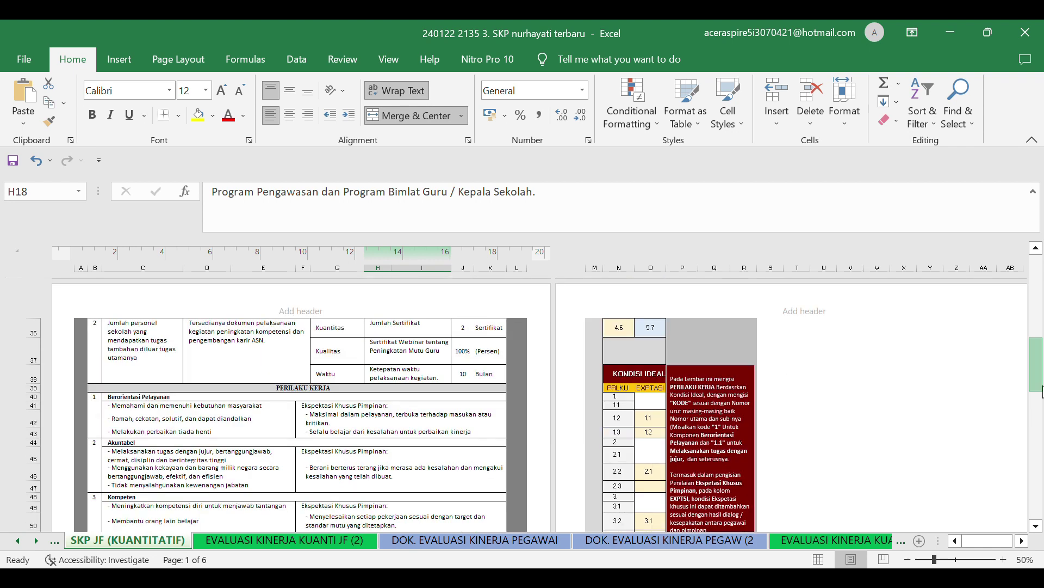
drag(1042, 391, 1042, 399)
click(372, 321)
click(268, 328)
click(351, 316)
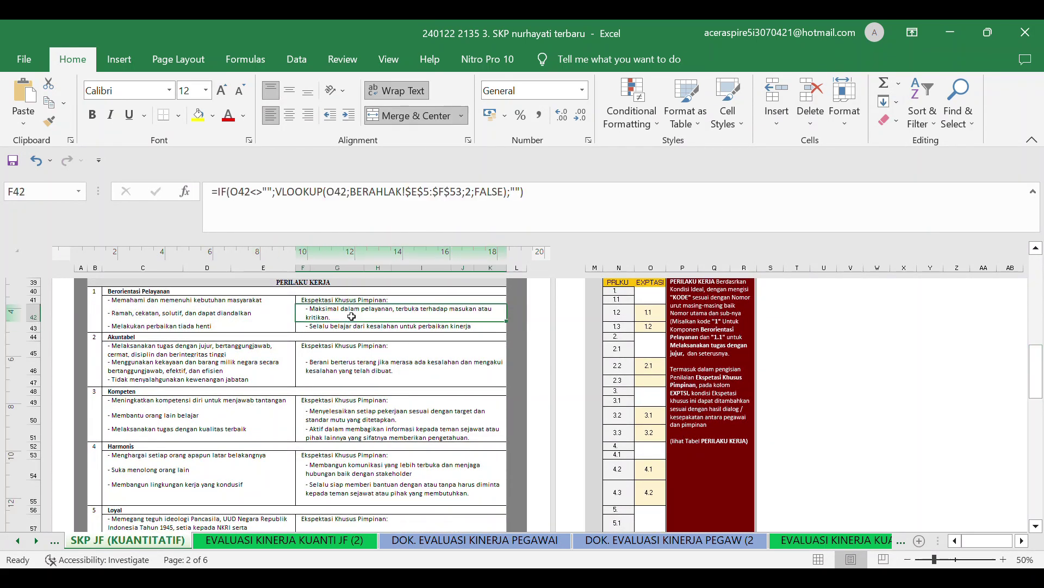
click(230, 321)
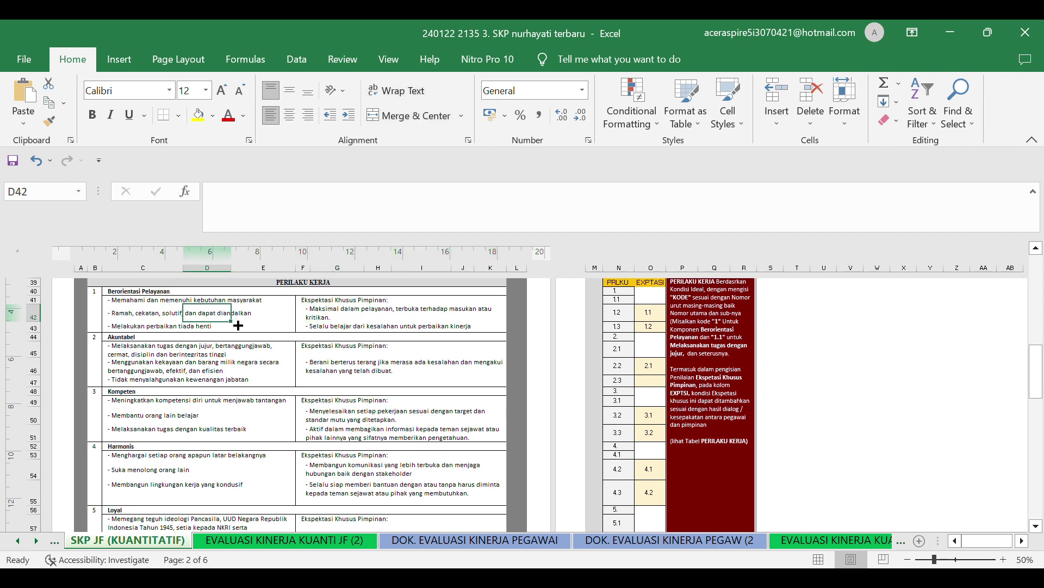
click(334, 318)
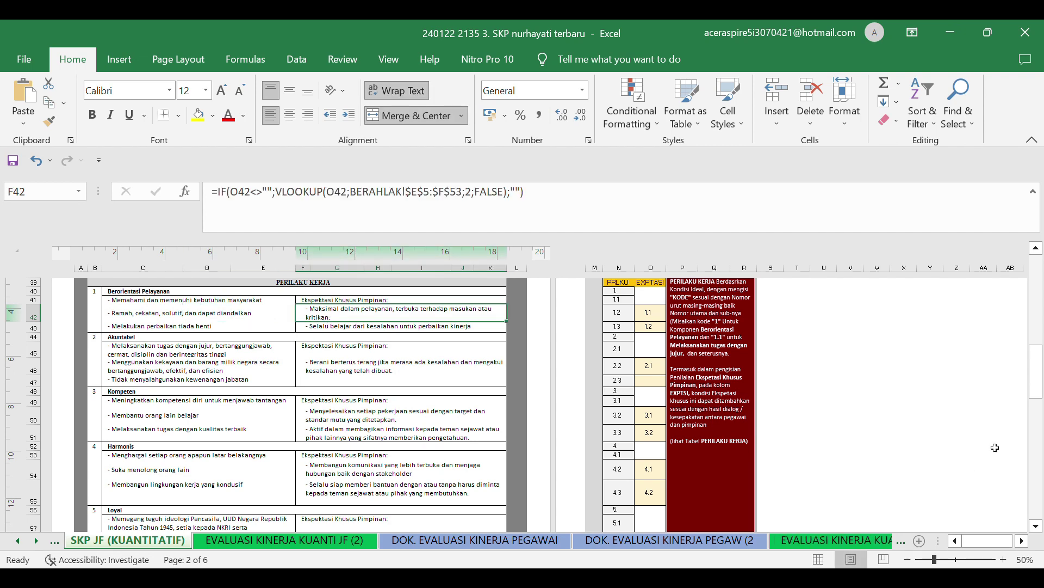
Step: Examine the Koordinasi and Dukungan dari berbagai pihak entries under Dukungan Sumber Daya in the Lampiran
drag(1038, 391, 1026, 482)
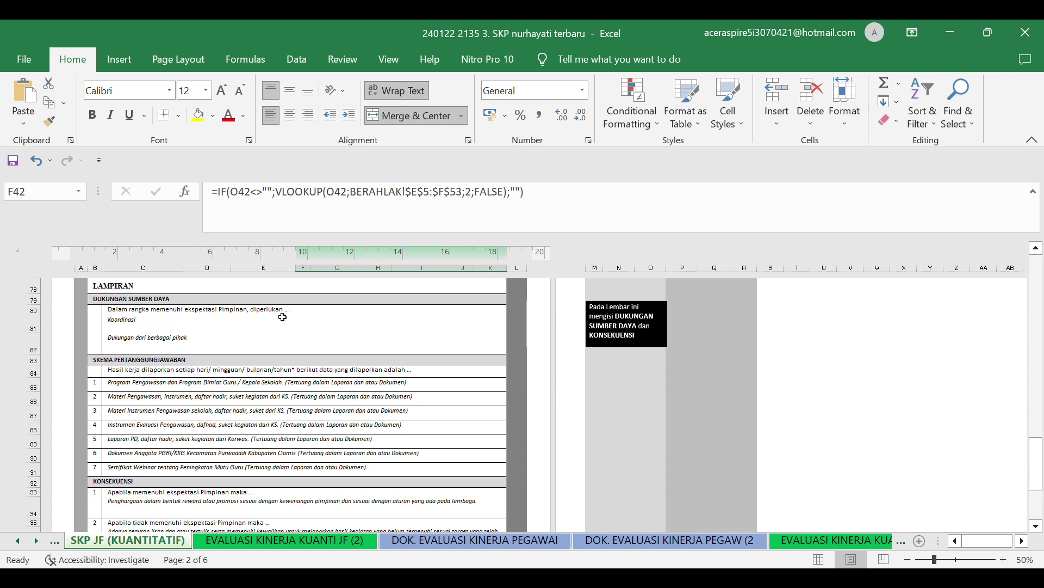
click(156, 327)
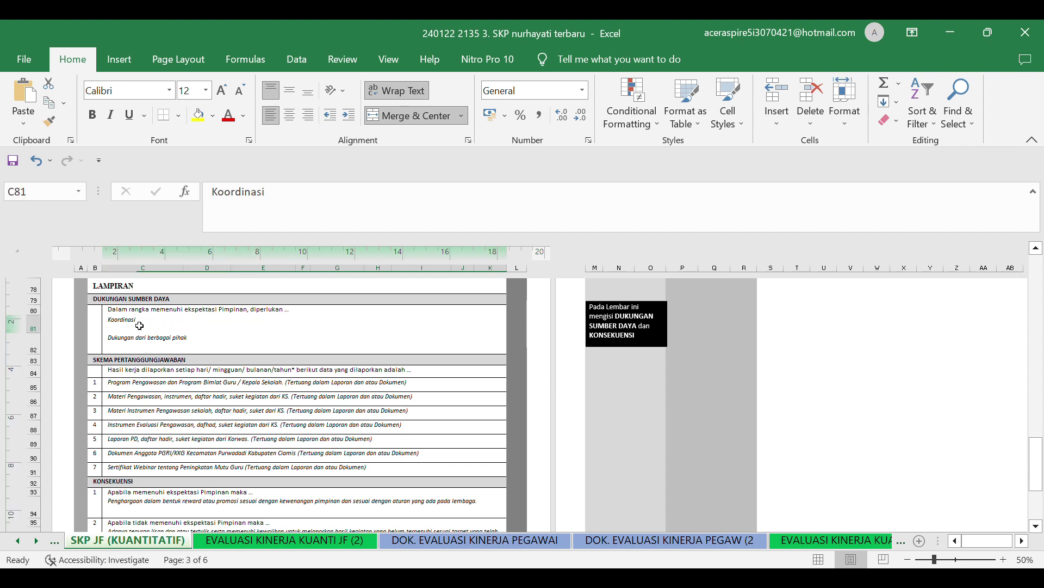
click(199, 345)
click(202, 329)
click(196, 346)
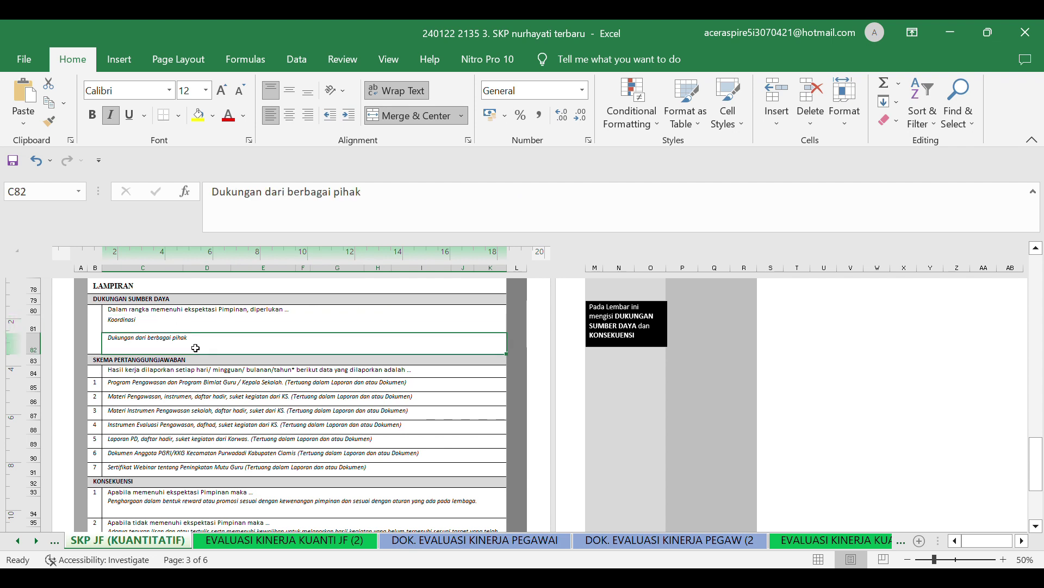
click(199, 331)
click(199, 346)
click(203, 329)
click(207, 344)
click(209, 330)
click(210, 342)
click(213, 331)
click(211, 345)
click(213, 332)
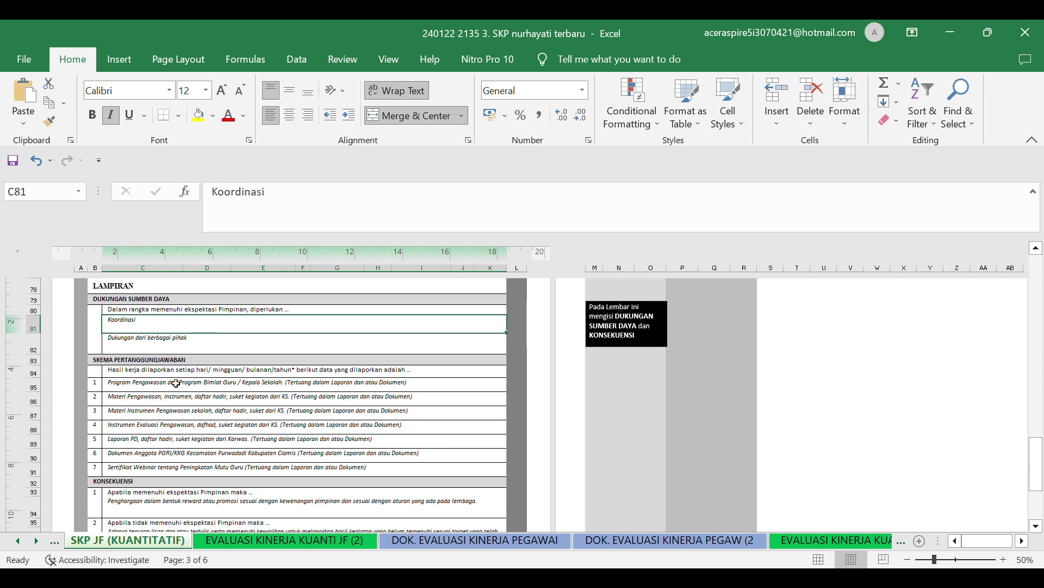
Step: Go through the reported documents, items 1 to 7, in the Skema Pertanggungjawaban list
click(258, 445)
click(250, 469)
click(249, 413)
click(244, 385)
click(237, 420)
click(233, 455)
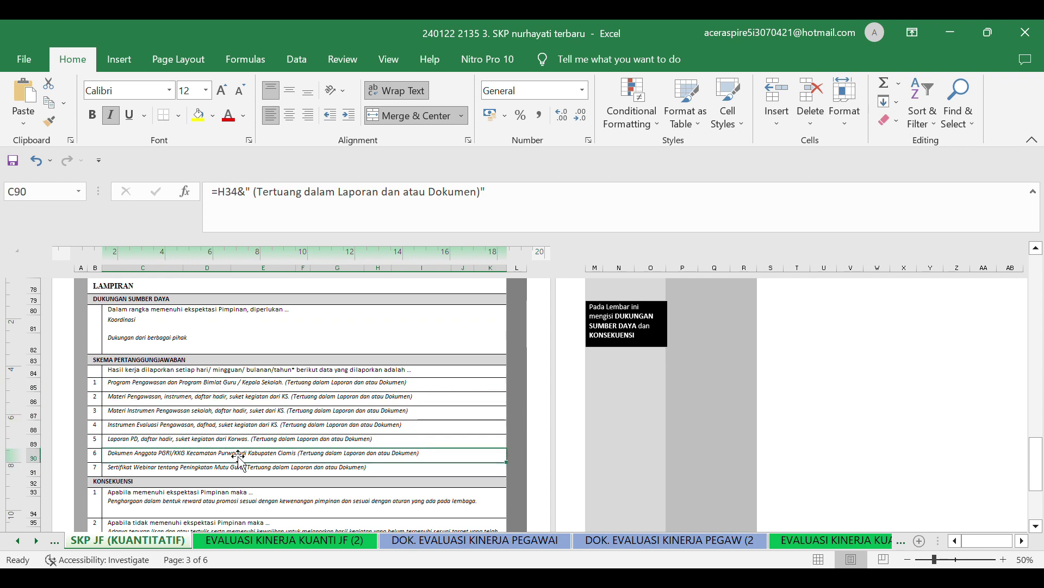
click(222, 470)
click(225, 451)
click(231, 415)
click(229, 432)
click(226, 447)
click(223, 459)
click(222, 472)
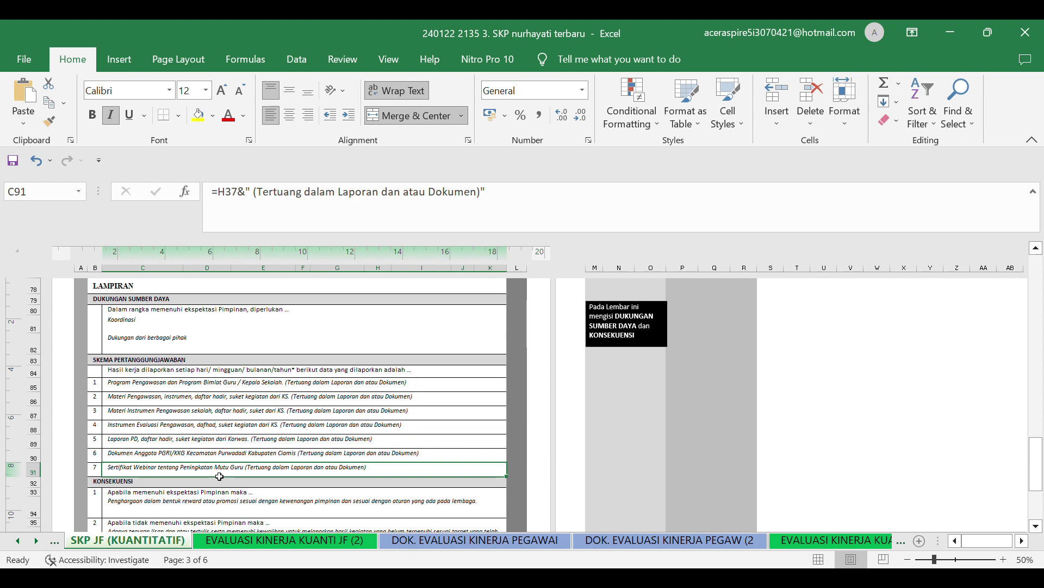
Step: Read both Konsekuensi entries and recheck the Skema Pertanggungjawaban items against them
drag(1035, 466, 1035, 482)
click(275, 406)
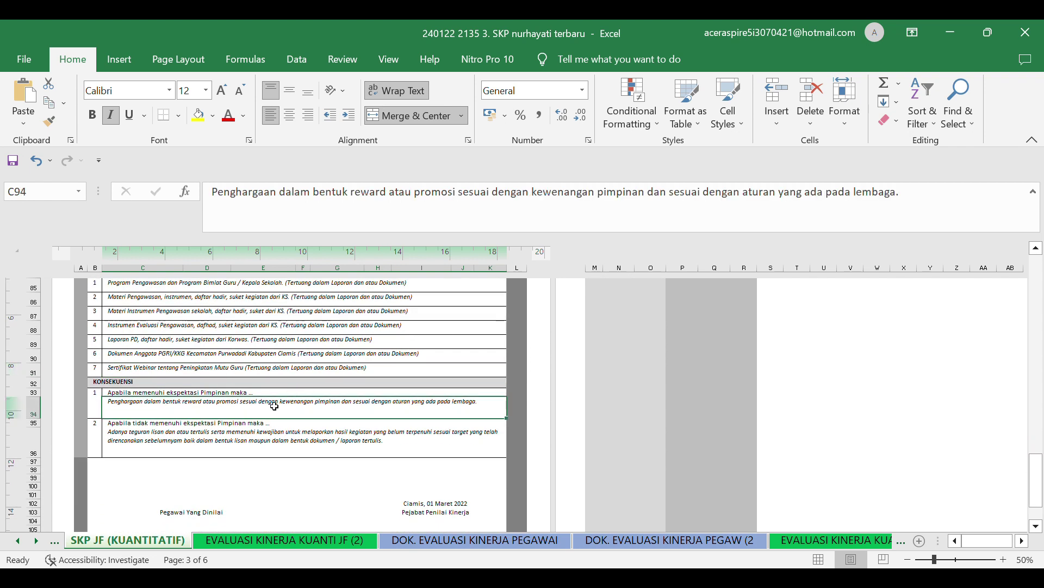
click(321, 444)
click(325, 351)
click(331, 326)
click(334, 314)
click(339, 302)
click(335, 328)
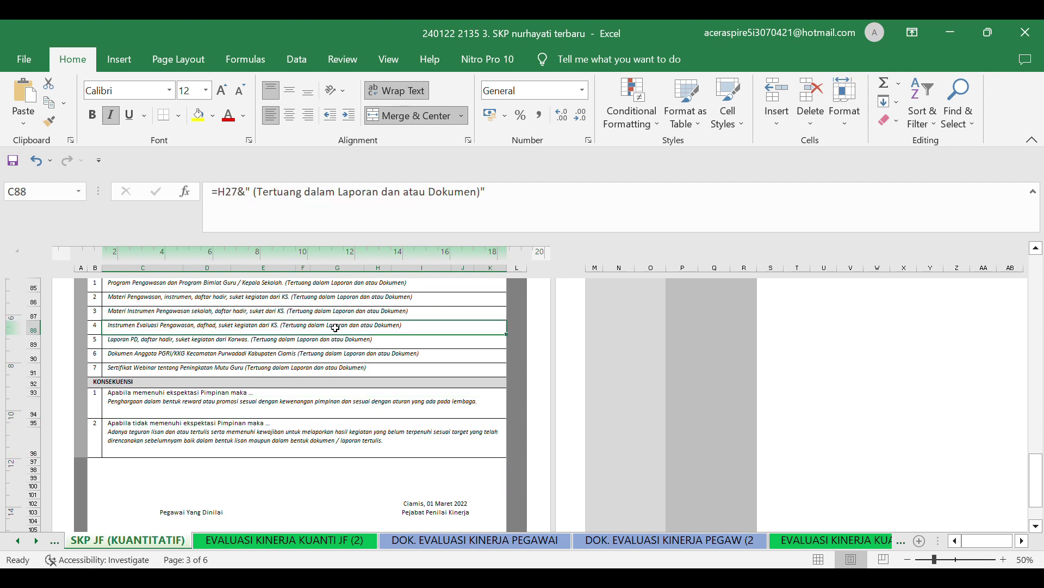
click(337, 314)
click(349, 346)
click(357, 332)
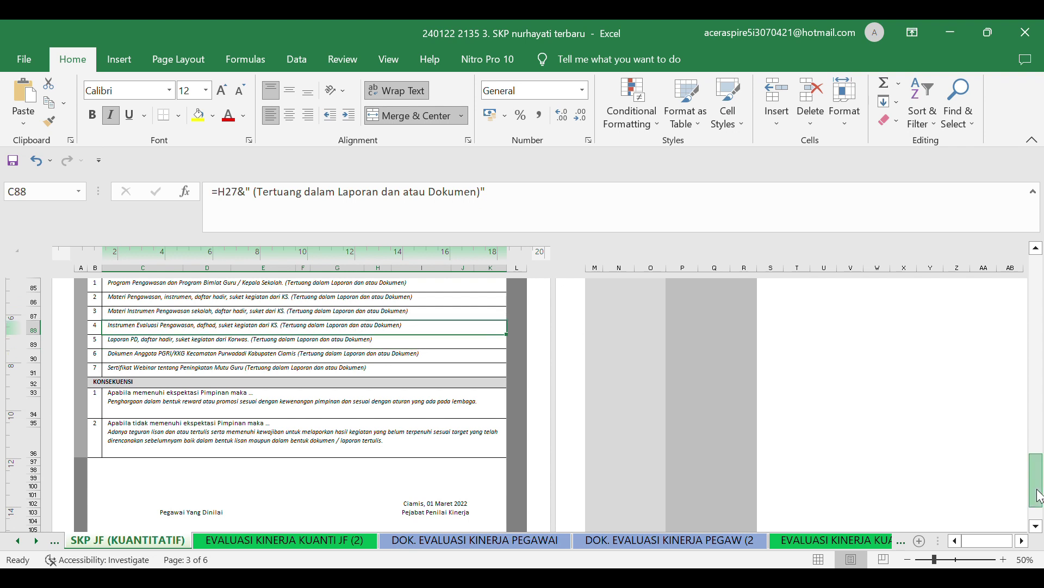
Step: Check the signature areas, names and NIP lines for Pegawai Yang Dinilai and Pejabat Penilai Kinerja
drag(1039, 497, 1039, 509)
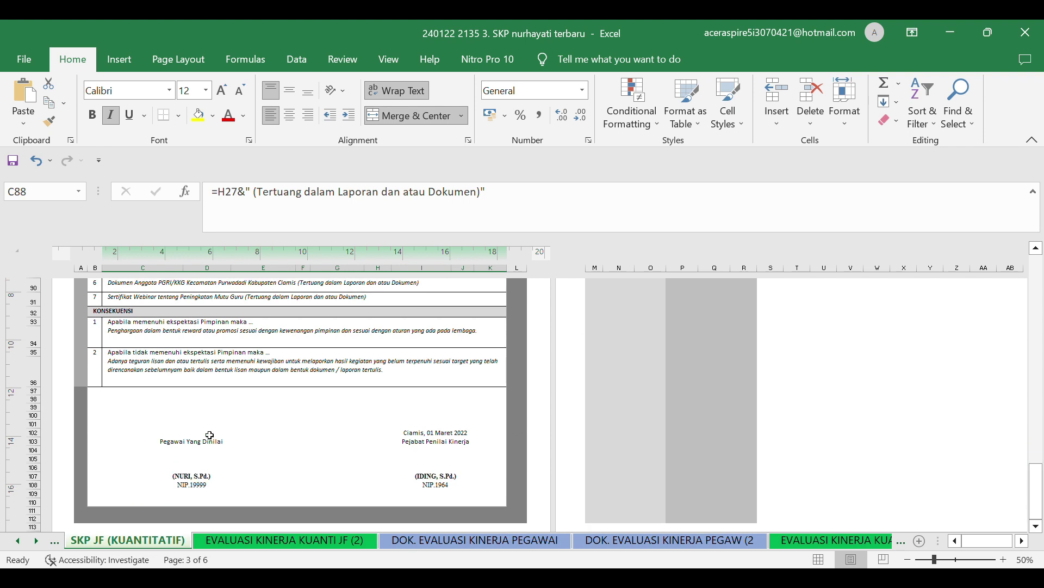
click(196, 457)
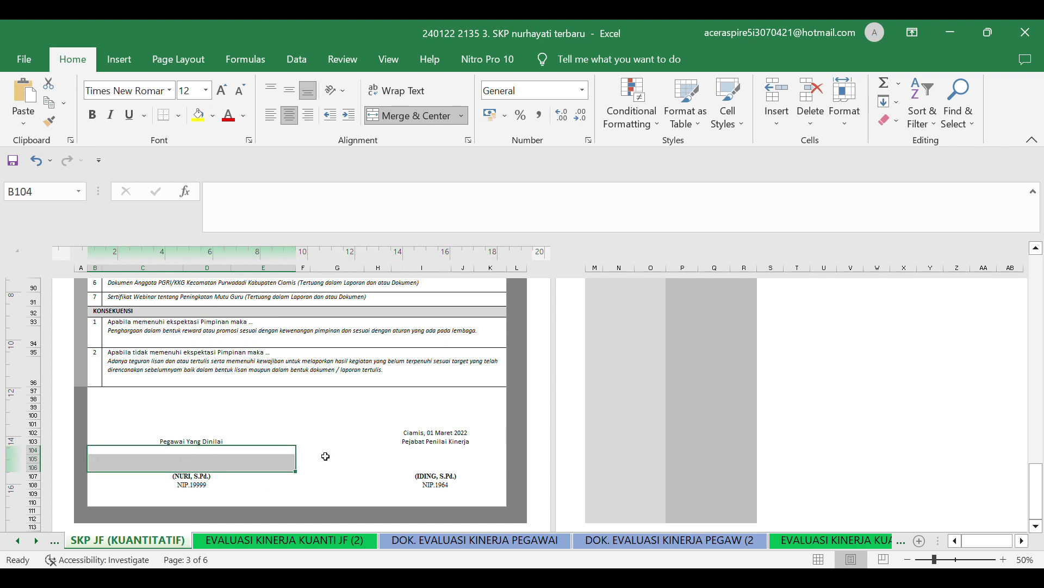
click(441, 468)
click(465, 449)
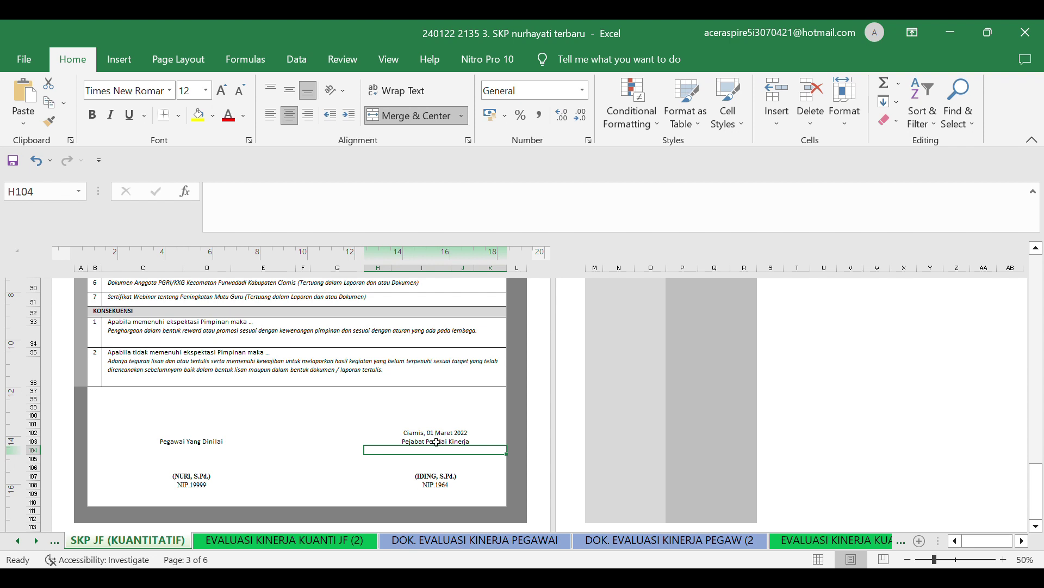
click(437, 459)
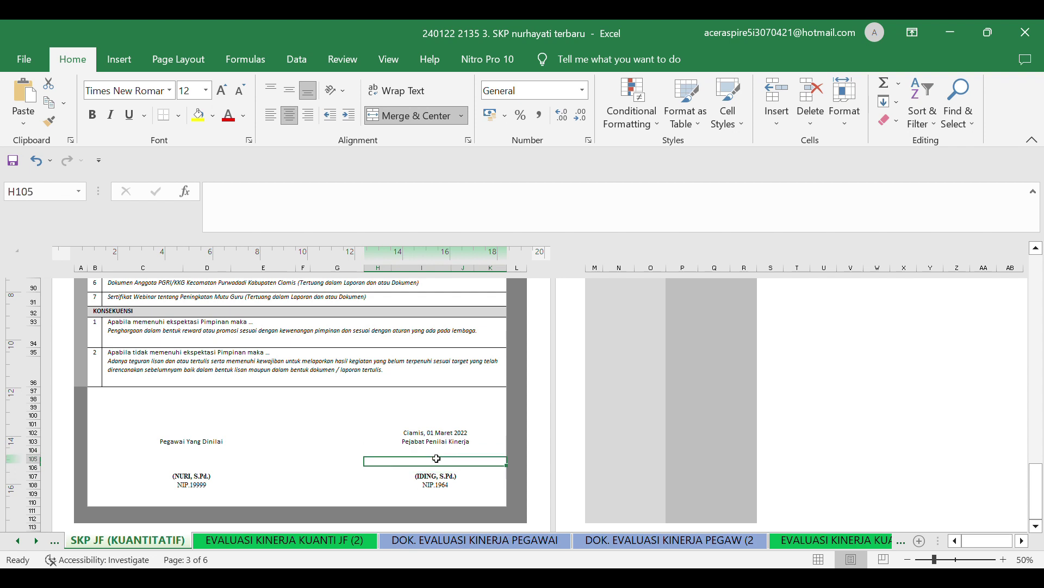
click(431, 492)
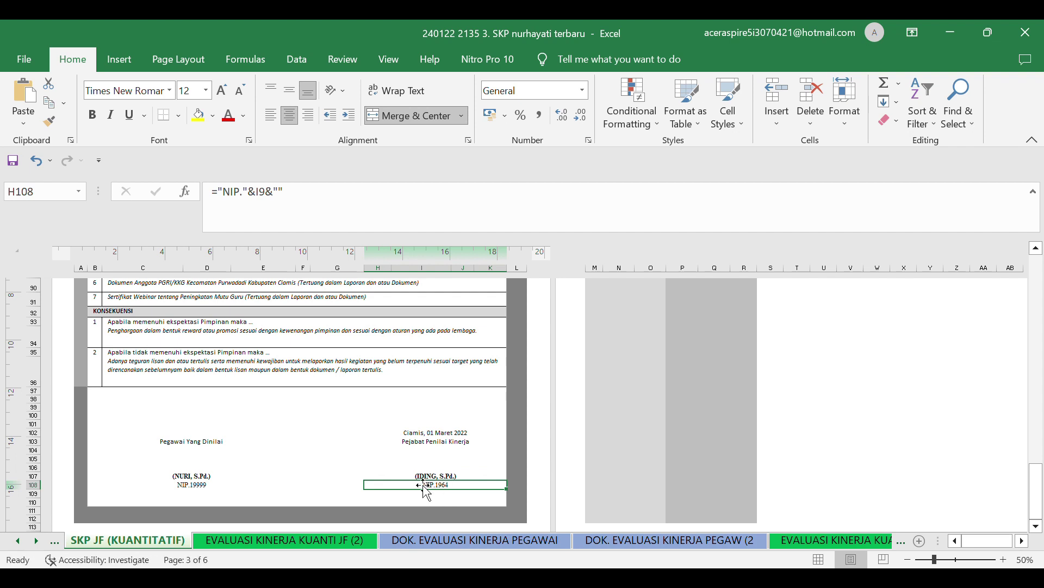
click(203, 455)
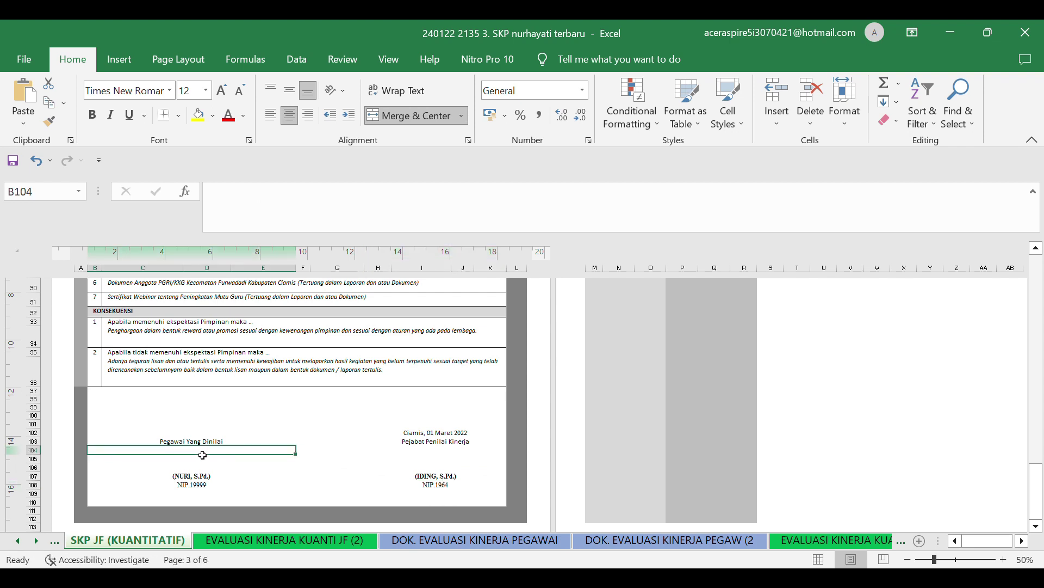
click(447, 460)
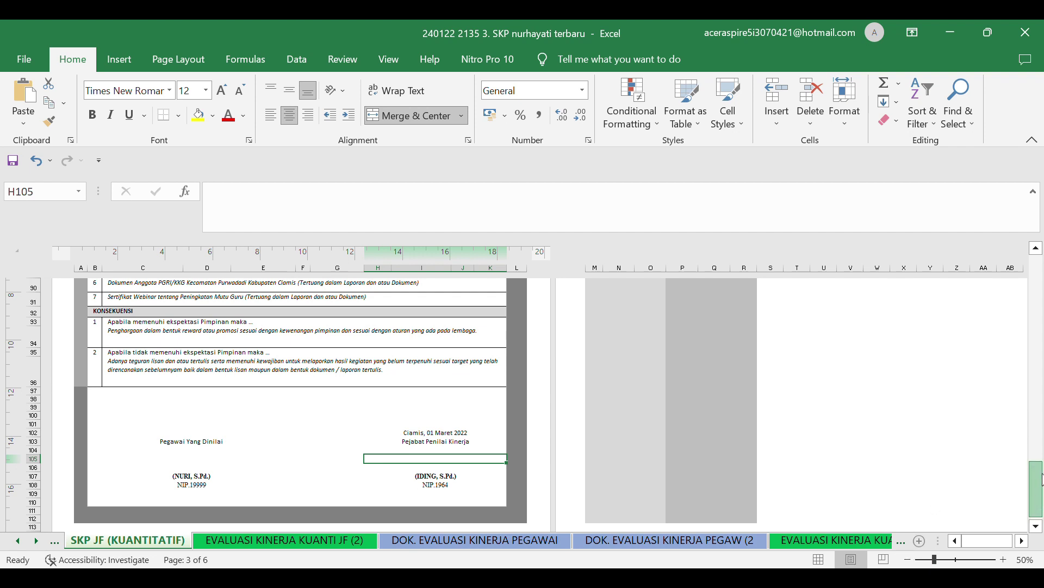
Step: Set the Intervensi Atasan code of Utama item 1 in N17 to 4.2 and check the item's work plan texts
drag(1042, 479, 1042, 282)
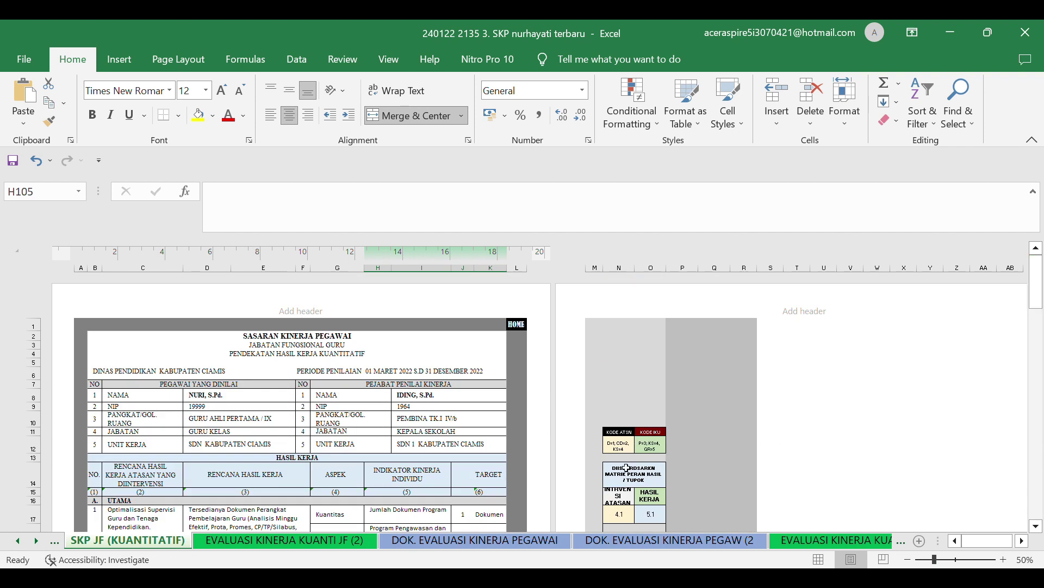
drag(1036, 295, 1038, 311)
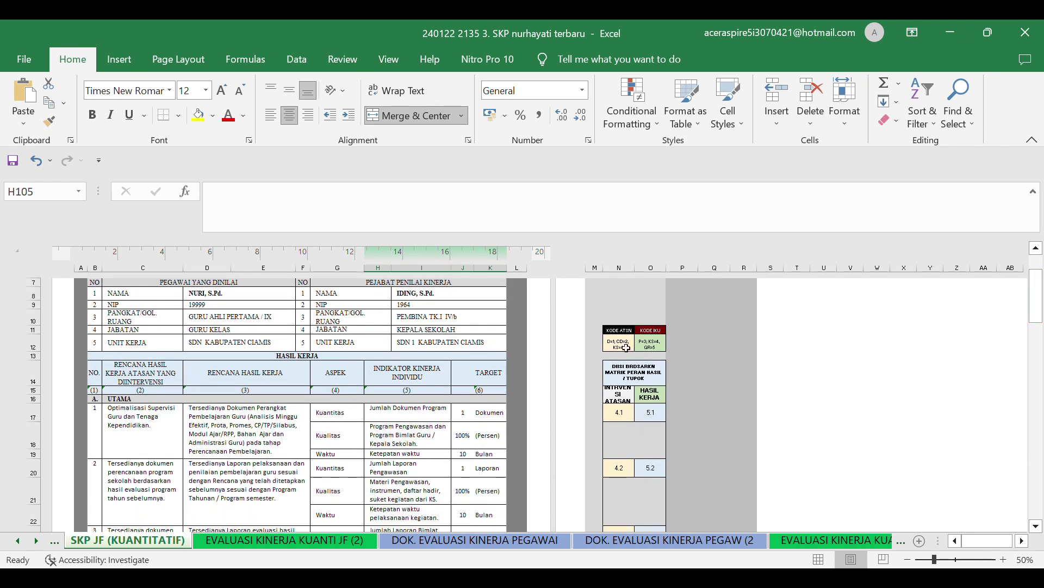
click(627, 417)
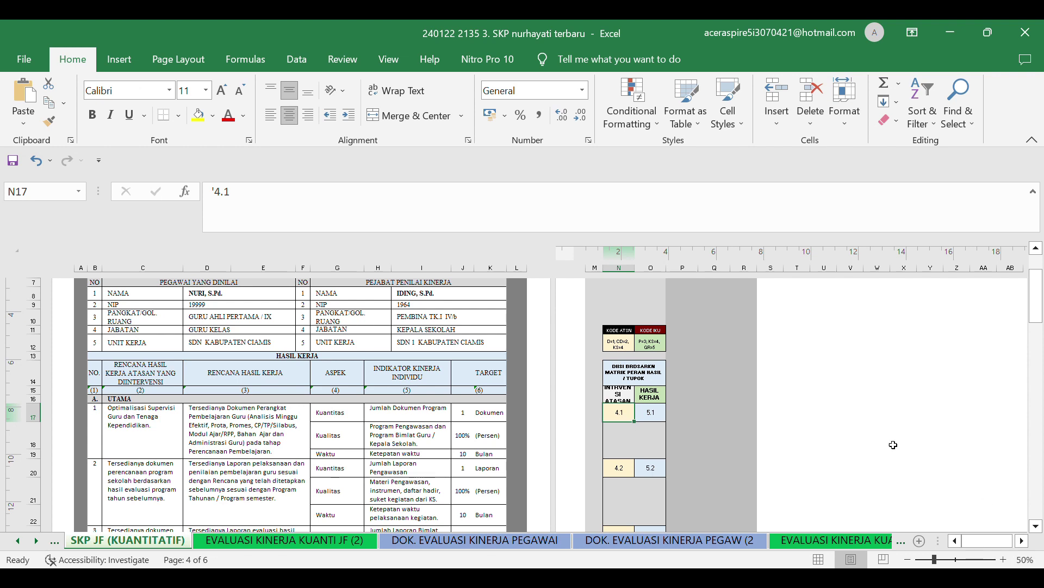
click(408, 205)
key(BackSpace)
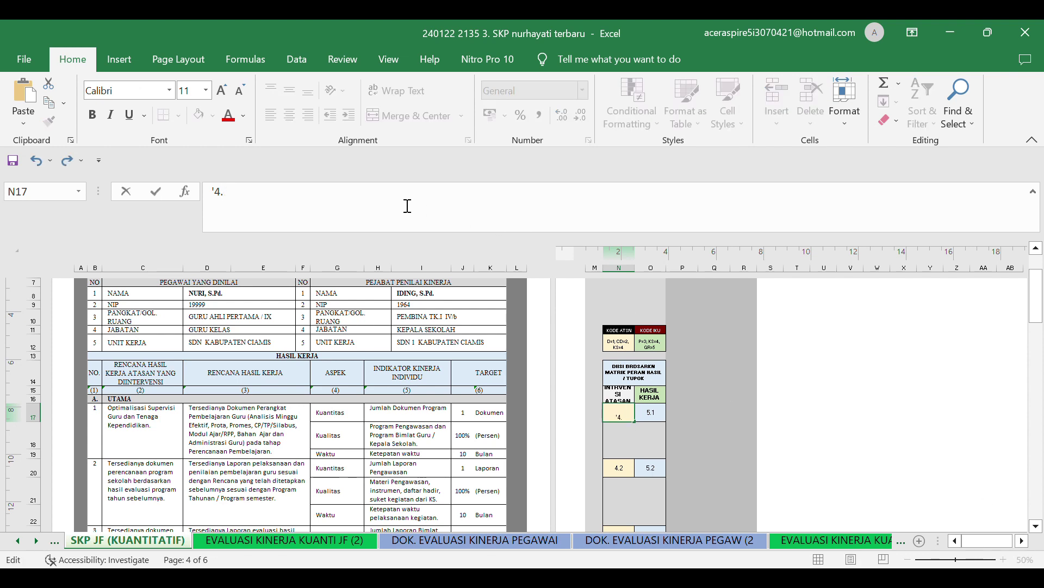
text(2)
key(Return)
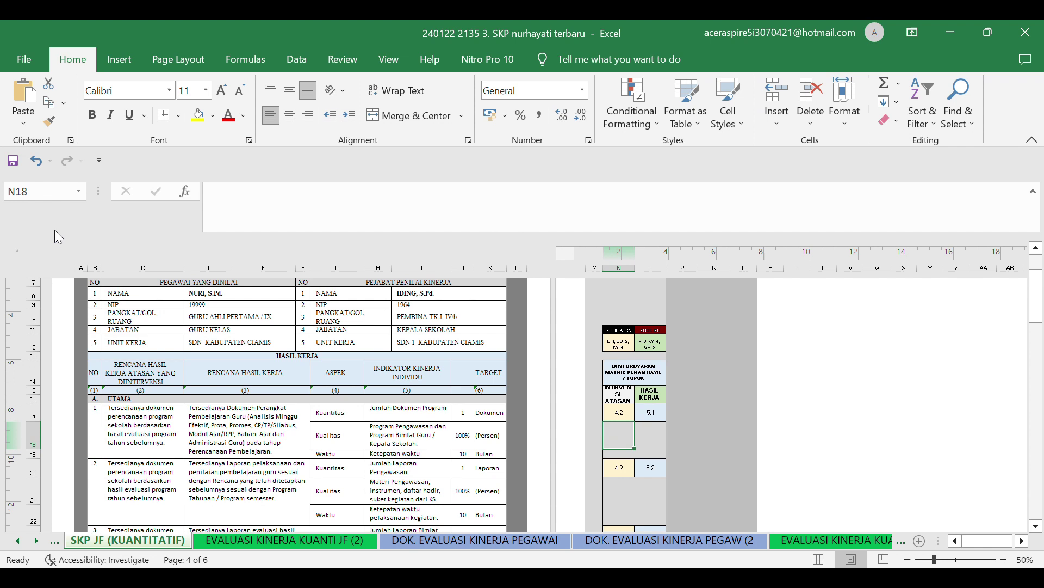
click(219, 439)
click(158, 437)
click(239, 445)
Step: Set the Intervensi Atasan code in N17 back to 4.1
click(631, 418)
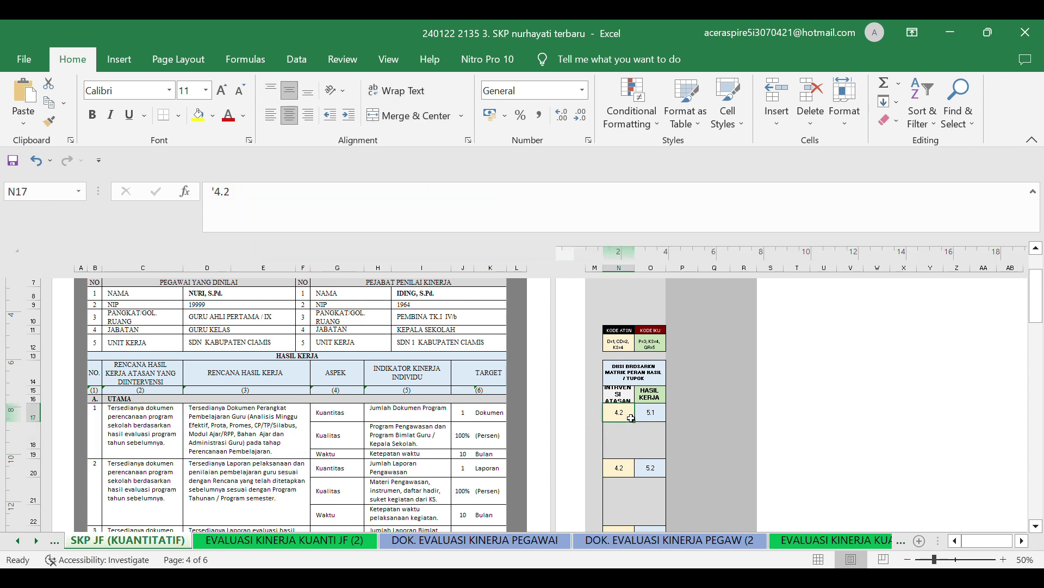
click(339, 202)
key(BackSpace)
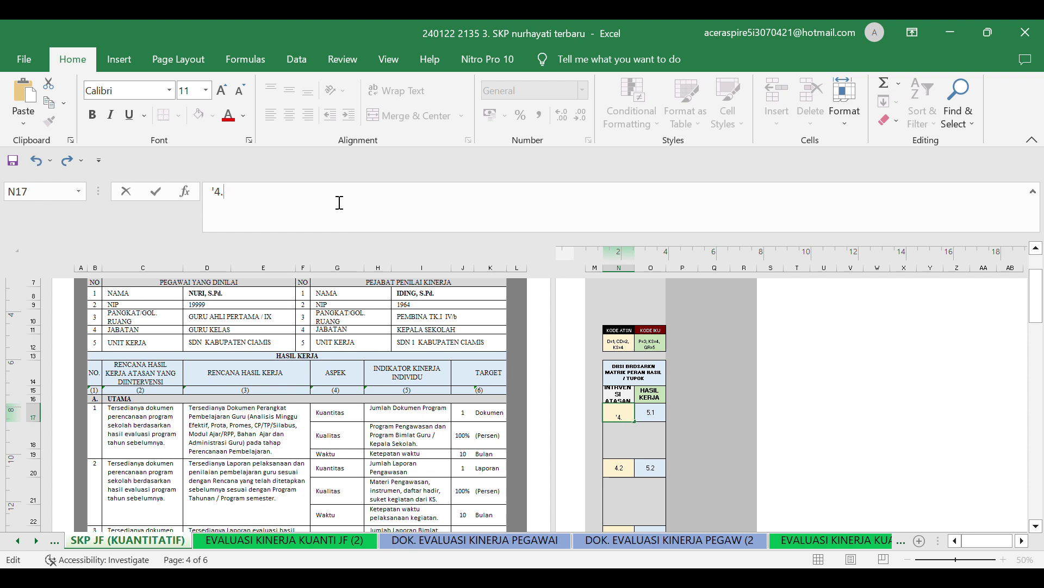
text(1)
key(Return)
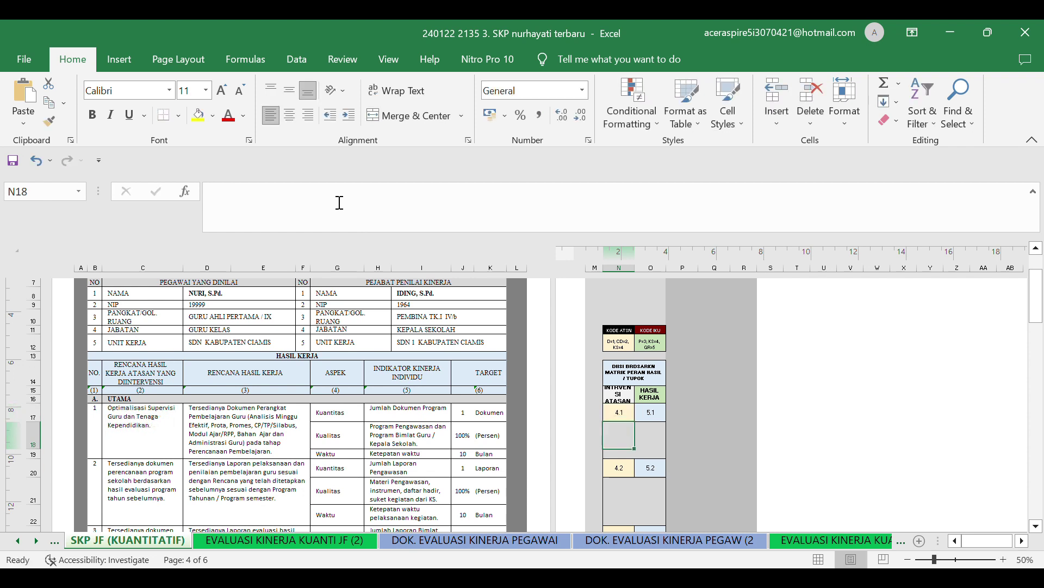
Step: Set the Hasil Kerja code of Utama item 1 in O17 to 5.2
click(659, 418)
click(377, 228)
key(BackSpace)
key(Return)
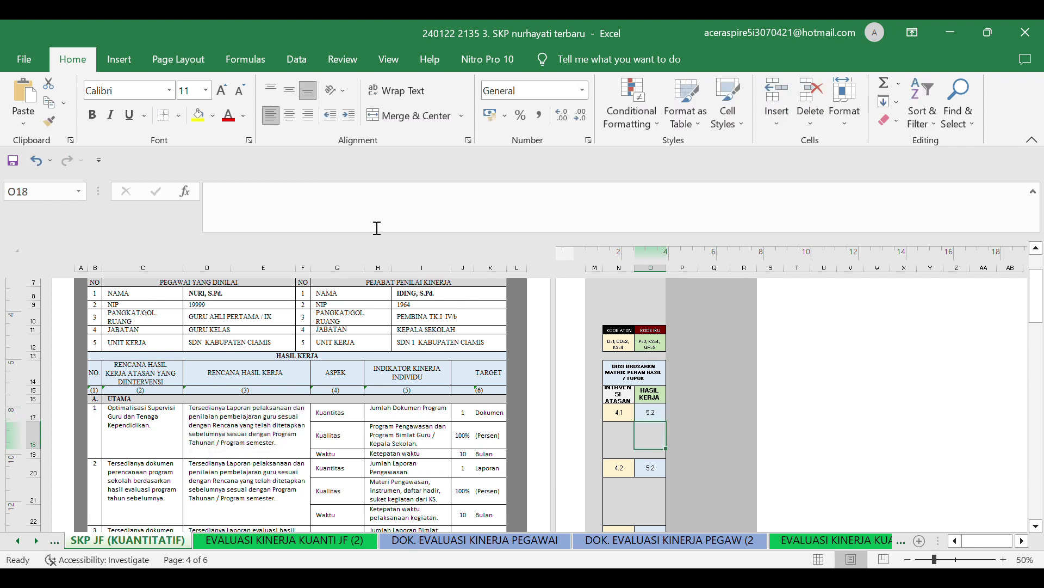
Step: Set the Hasil Kerja code in O17 back to 5.1
click(377, 228)
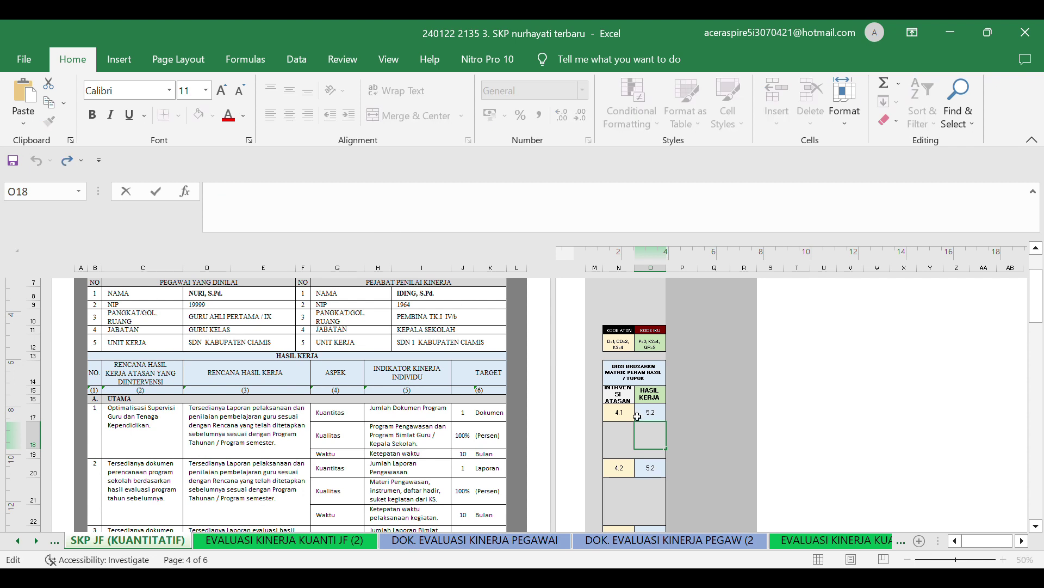
click(664, 416)
click(457, 230)
key(BackSpace)
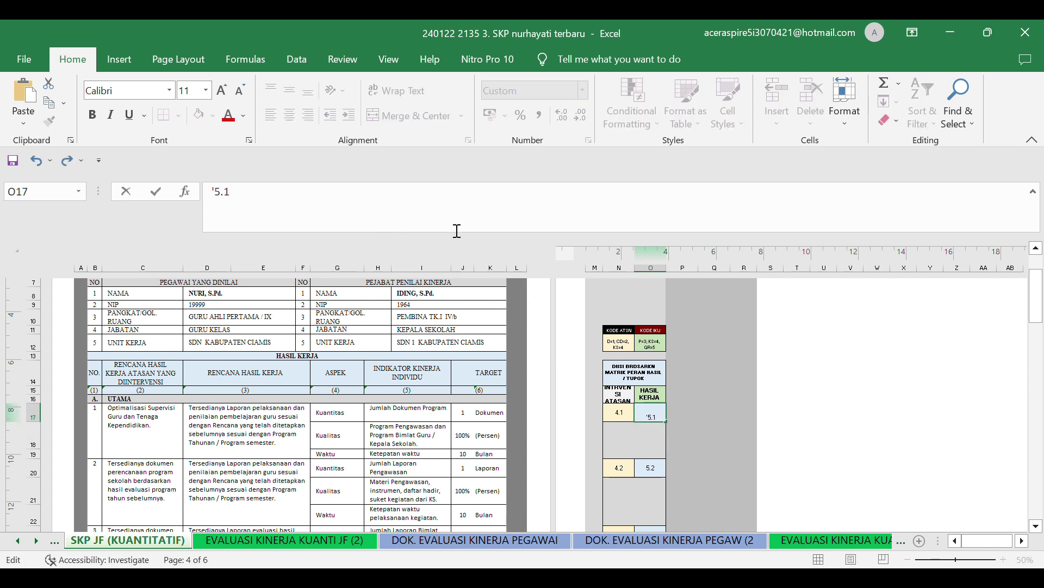
text(1)
key(Return)
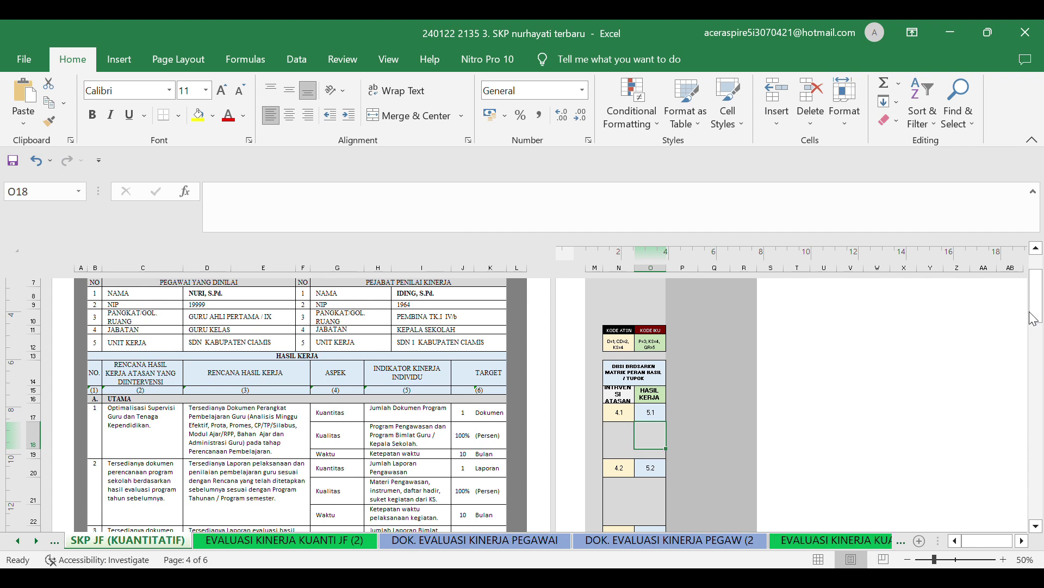
Step: Return to the HOME sheet, glance at the UMPAN-BALIK sheet, and open the EVALUASI KINERJA (KUANTITATIF) JF sheet
drag(1037, 314, 1041, 278)
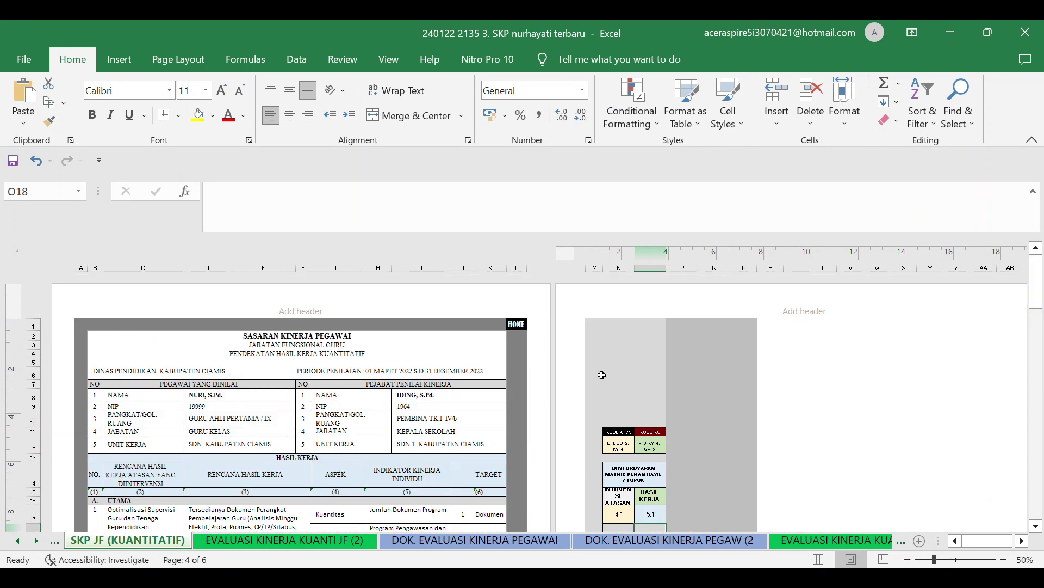
click(527, 326)
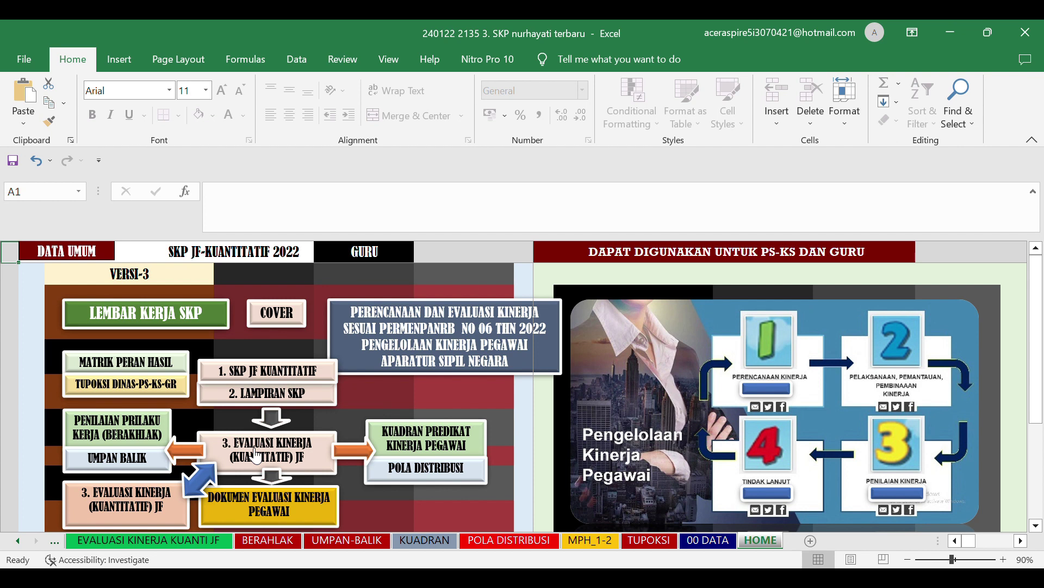
click(113, 465)
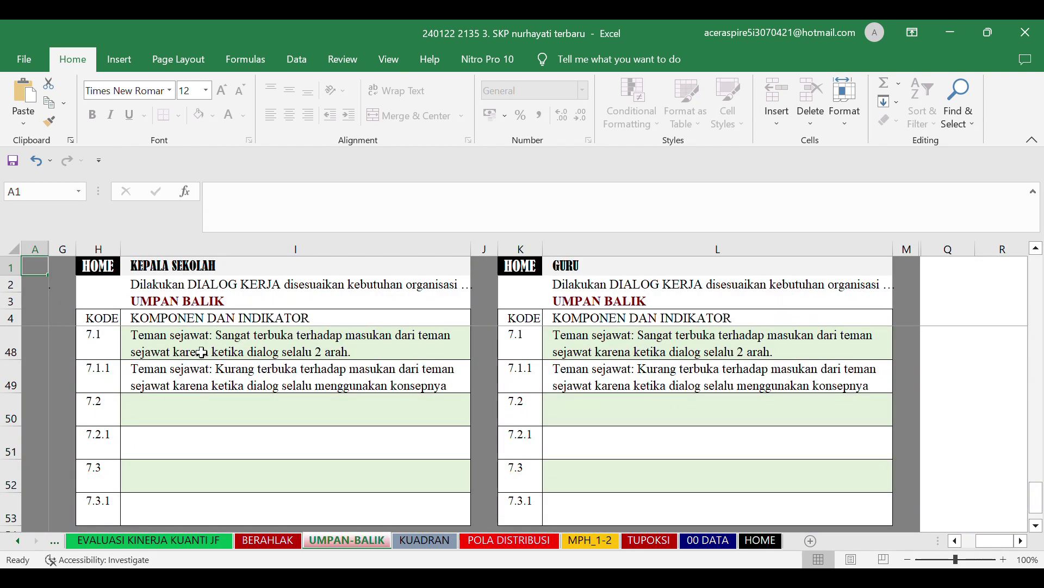
click(108, 267)
click(297, 477)
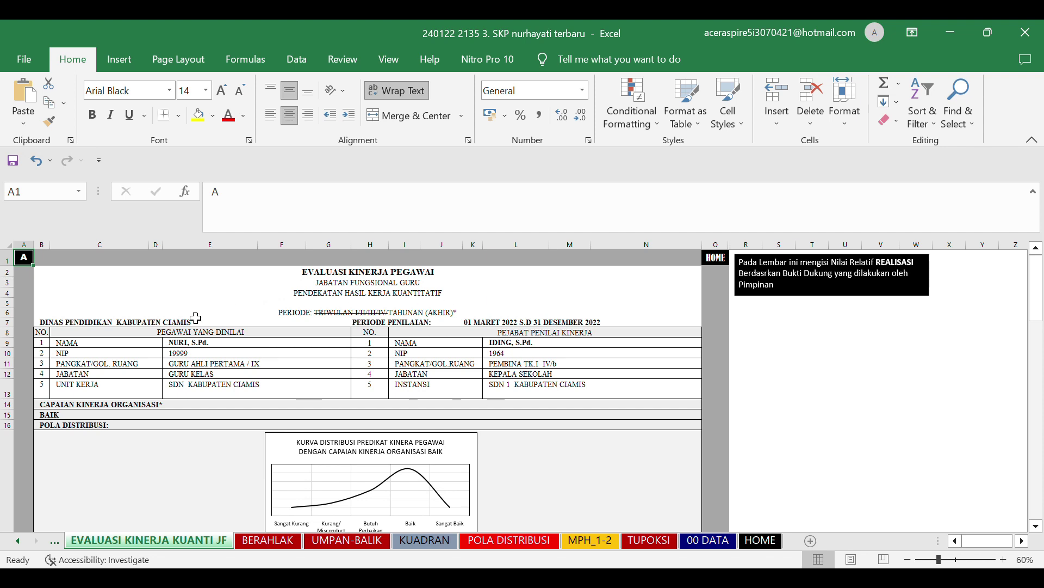
Step: Review the evaluation form's agency name, assessment period and the distribution curve under POLA DISTRIBUSI
click(89, 325)
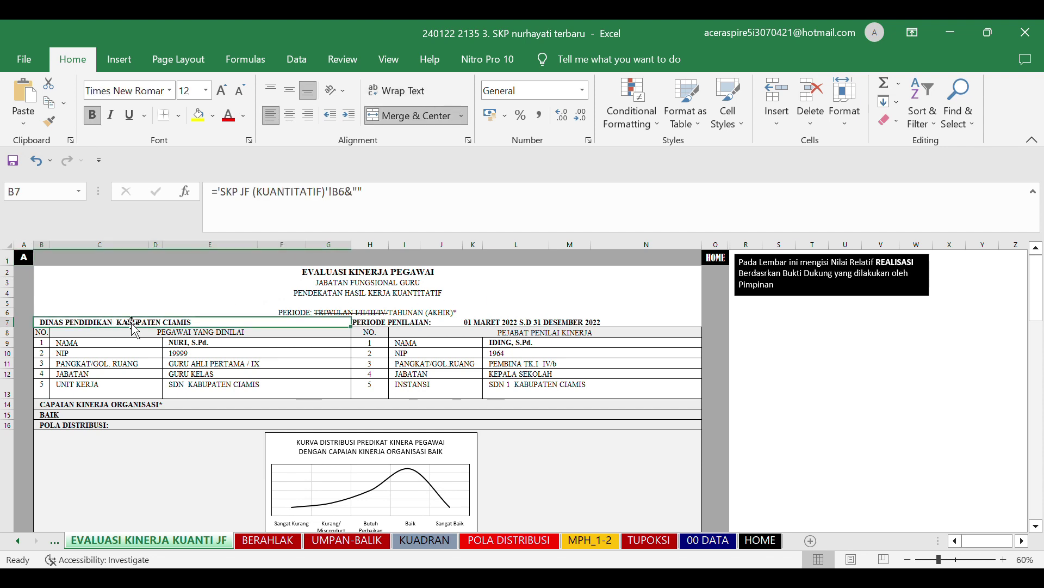
click(504, 329)
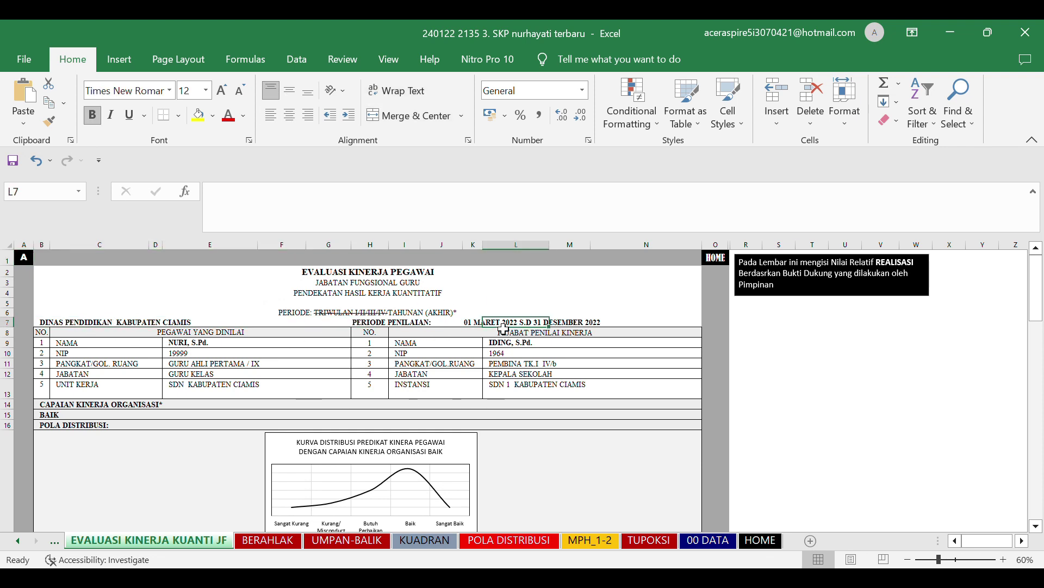
click(590, 325)
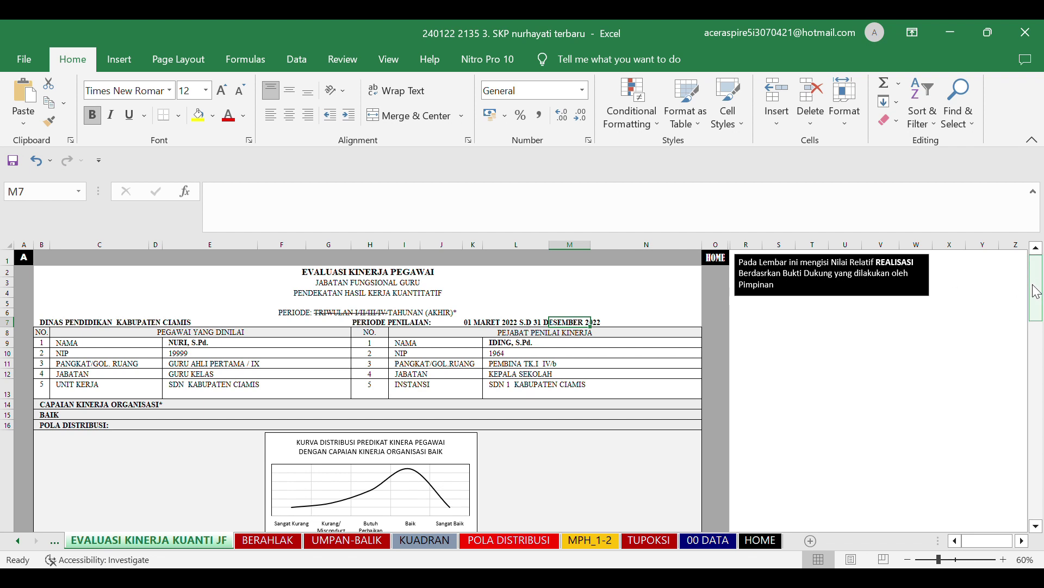
drag(1039, 290, 1039, 320)
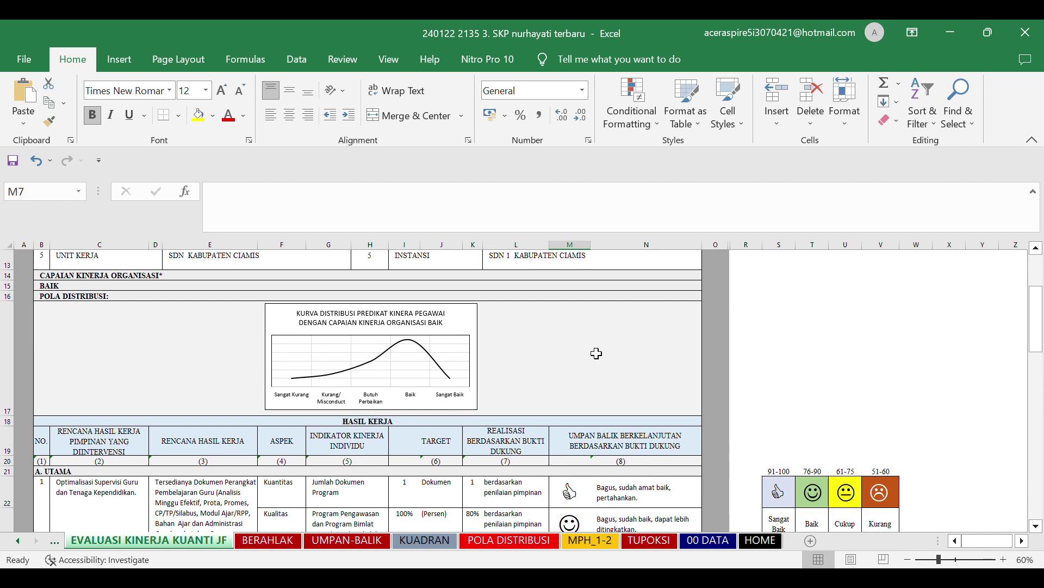
click(412, 344)
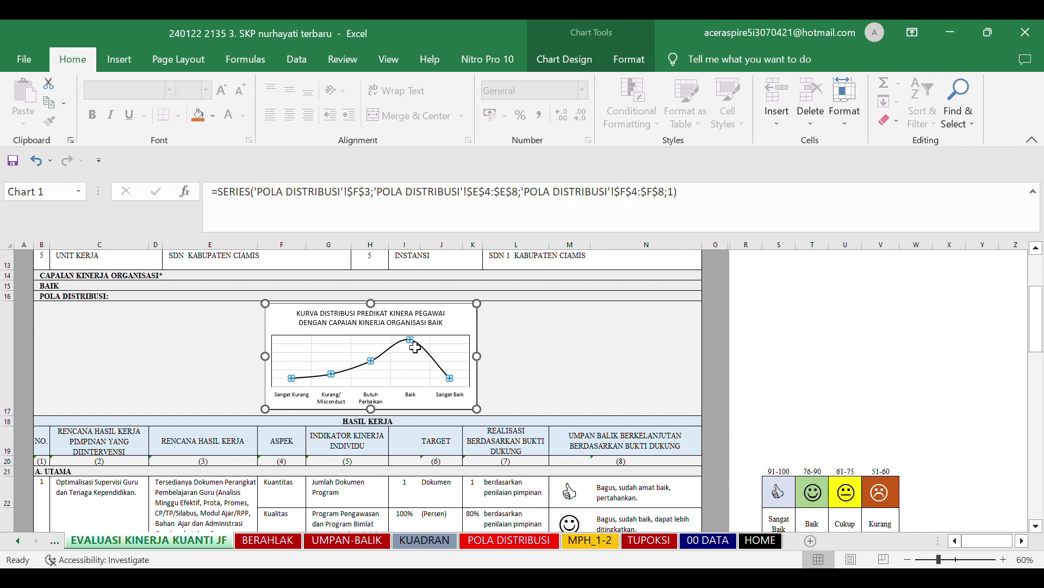
click(583, 354)
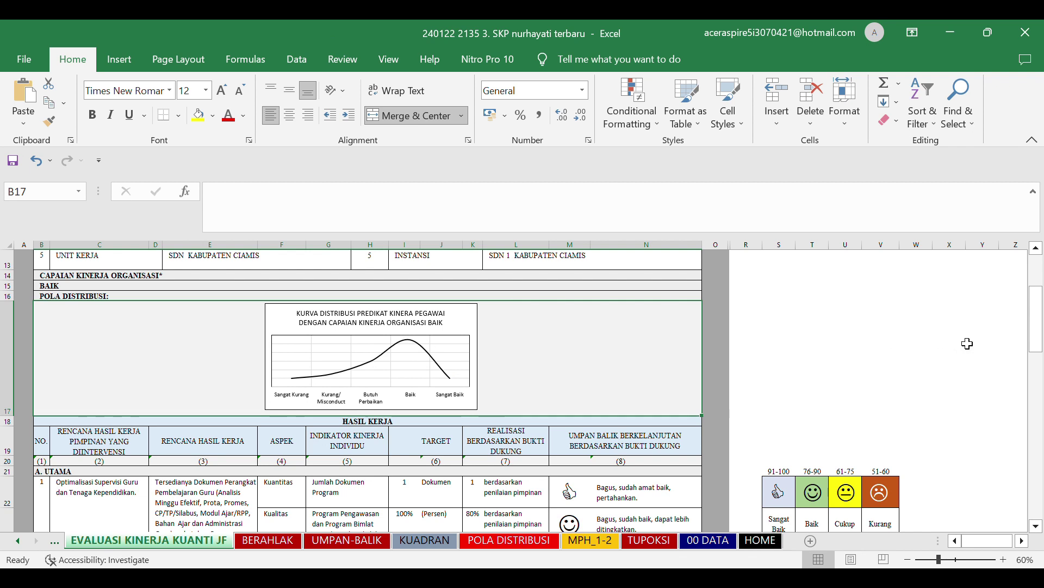
drag(1041, 324, 1041, 330)
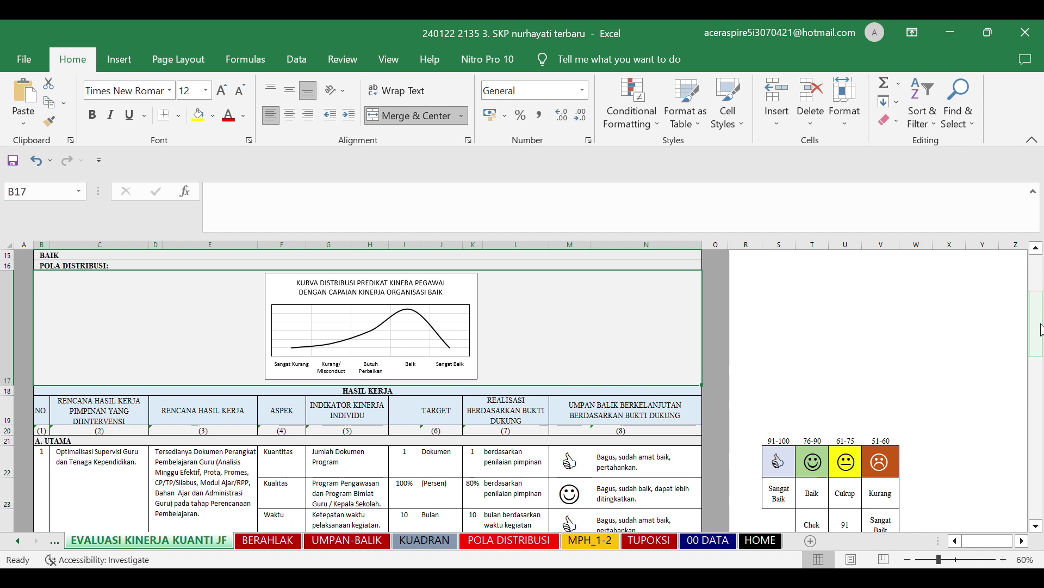
mouse_move(1040, 335)
mouse_down()
mouse_move(1040, 354)
mouse_move(1039, 345)
mouse_up()
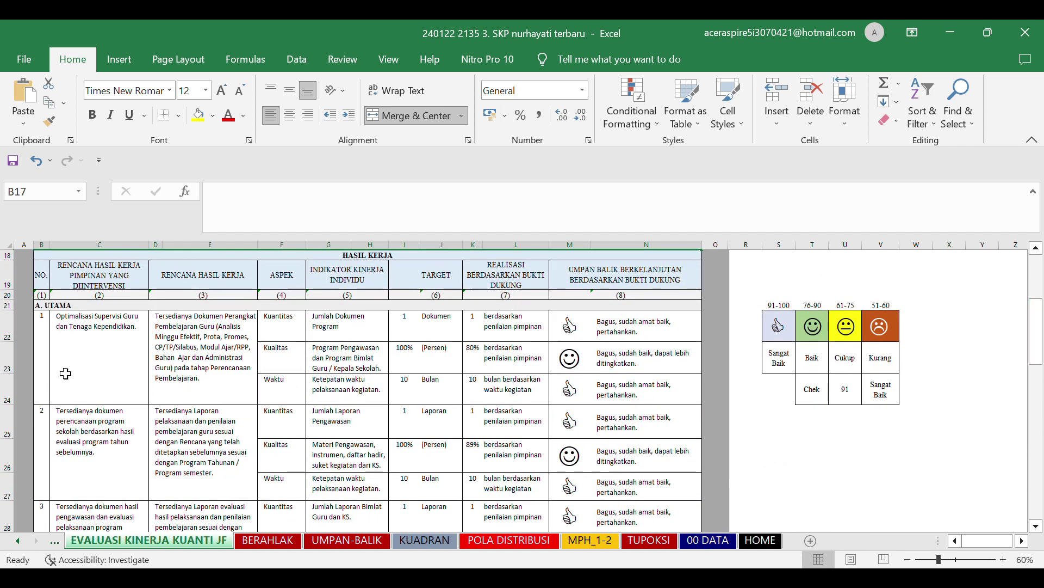
Step: Check Utama item 1's work plan, individual indicators, target and realisation entries in the HASIL KERJA table
click(237, 363)
click(334, 329)
click(358, 385)
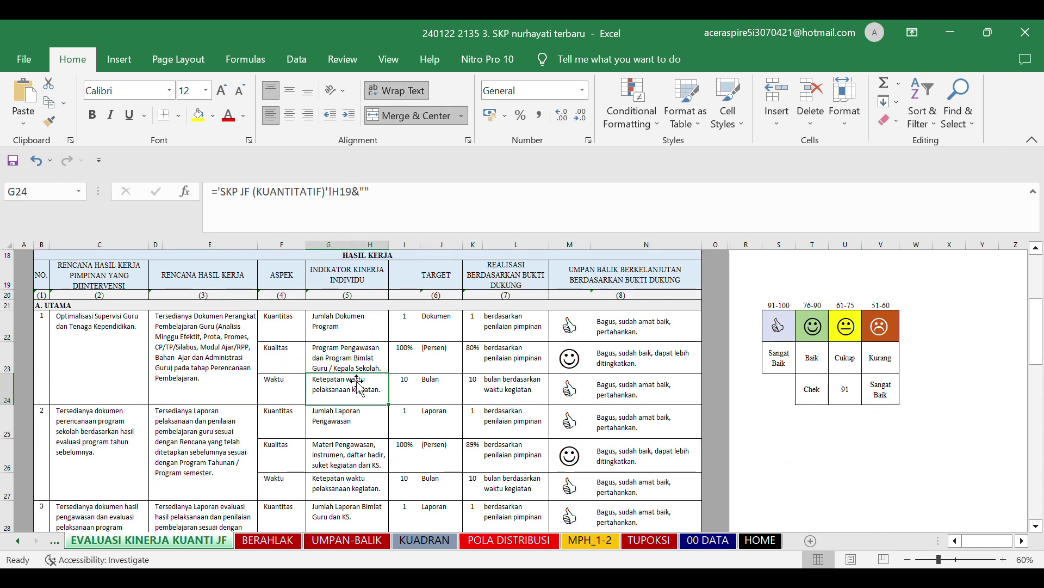
click(418, 330)
click(473, 329)
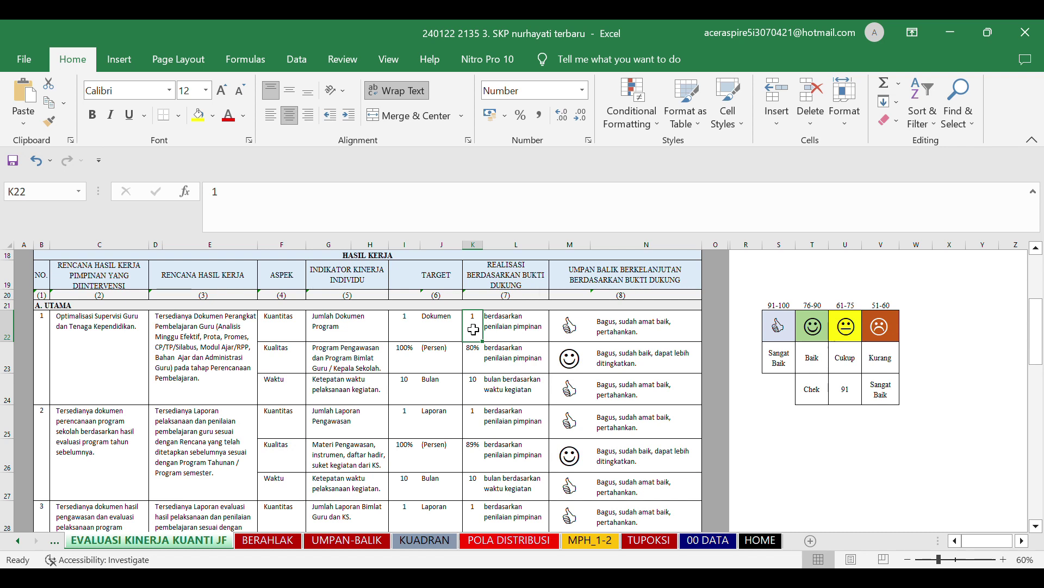
click(476, 359)
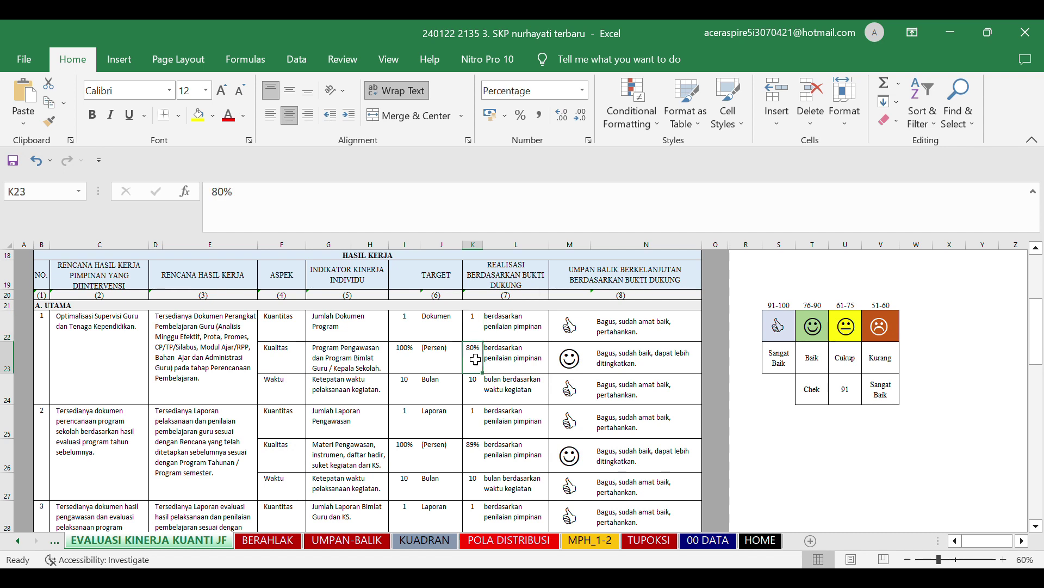
Step: Compare Utama item 1's Kualitas realisation in K23 with the Baik range in the rating scale
click(233, 199)
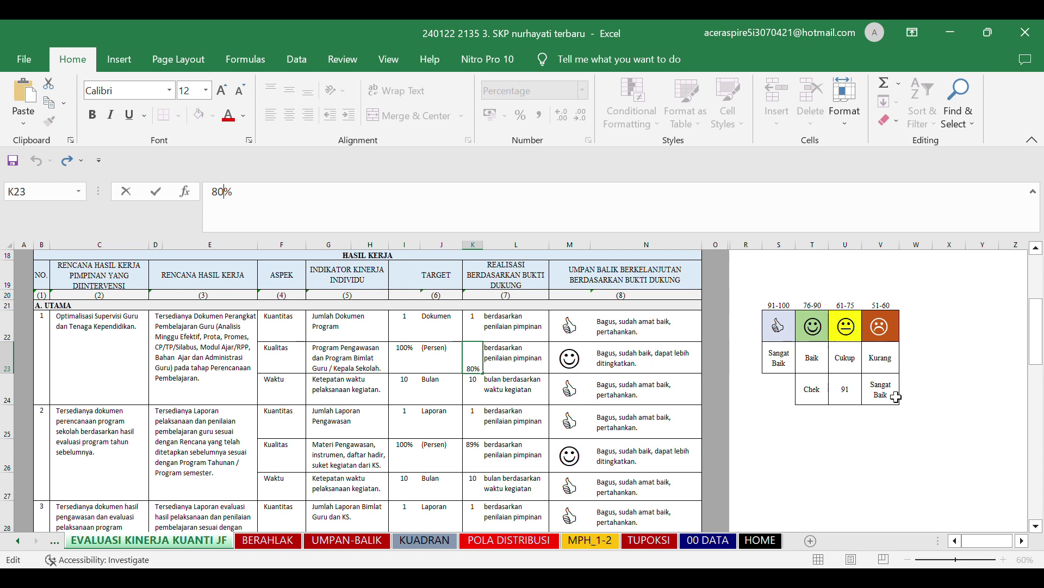
click(817, 369)
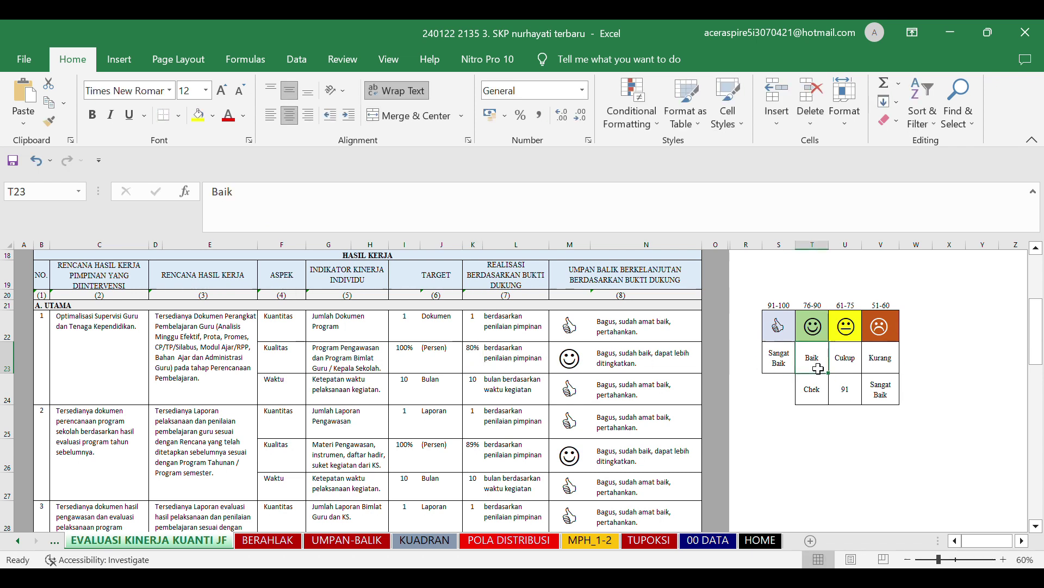
click(479, 354)
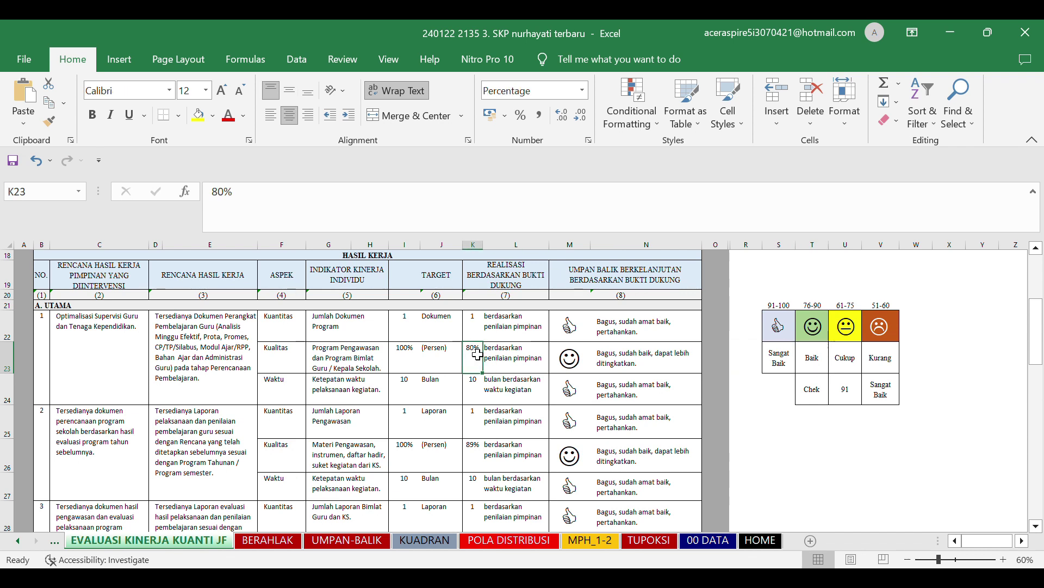
click(813, 306)
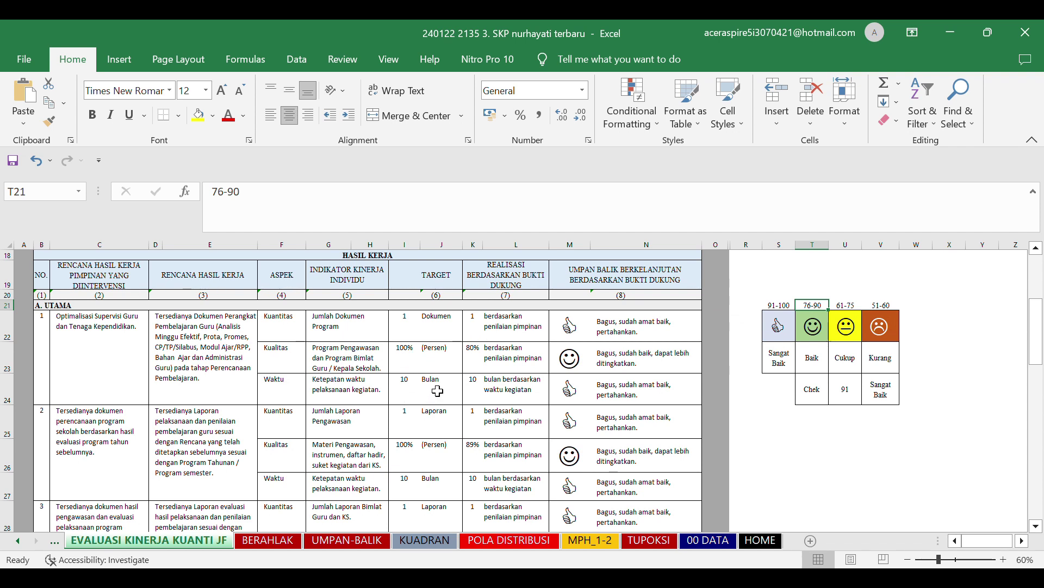
click(475, 357)
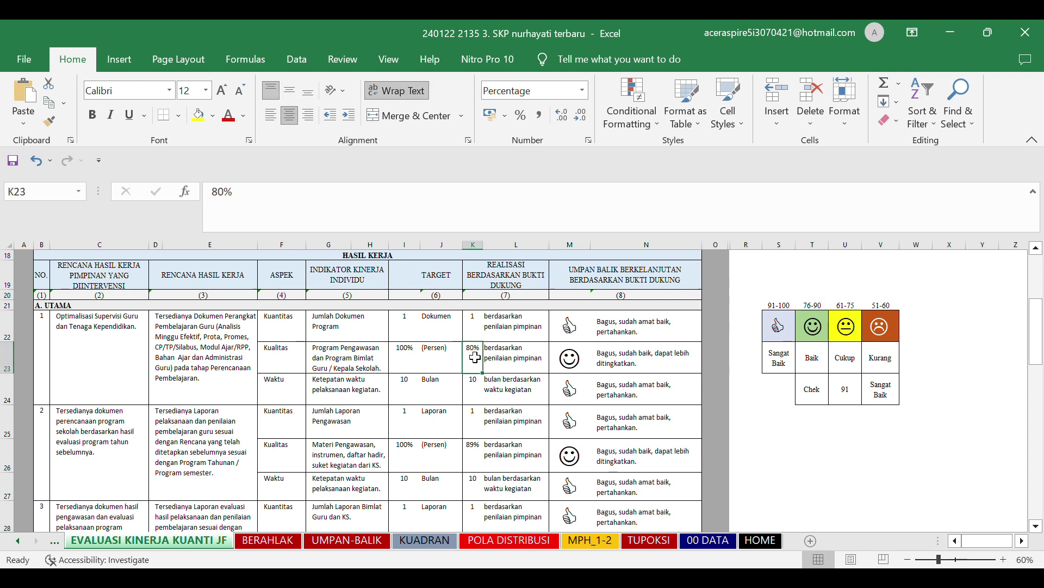
Step: Set the Kualitas realisation of Utama item 1 in K23 to 75% and check its feedback text
click(231, 200)
key(BackSpace)
key(BackSpace)
text(75)
key(Return)
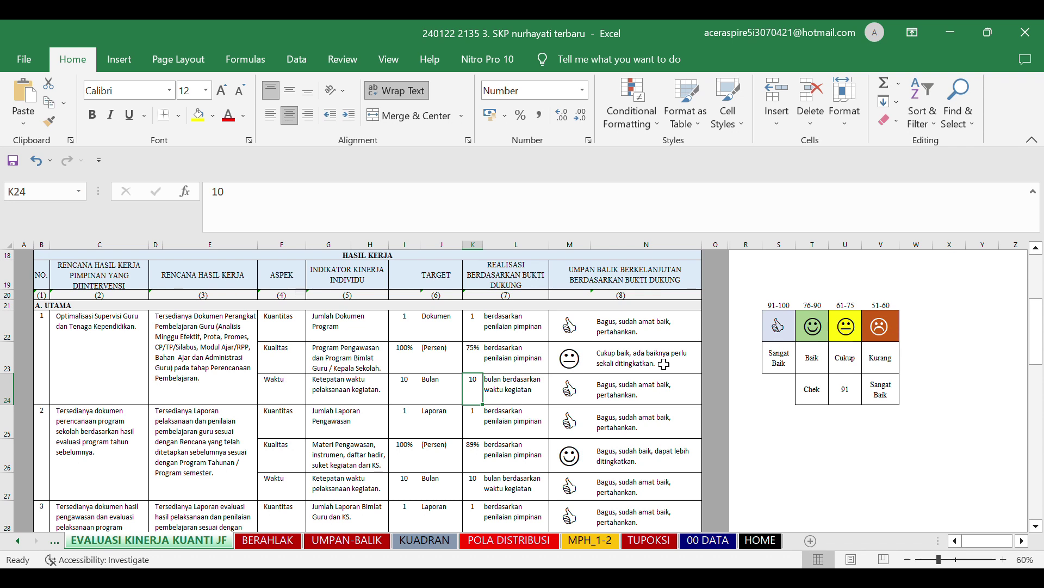
drag(653, 387, 620, 370)
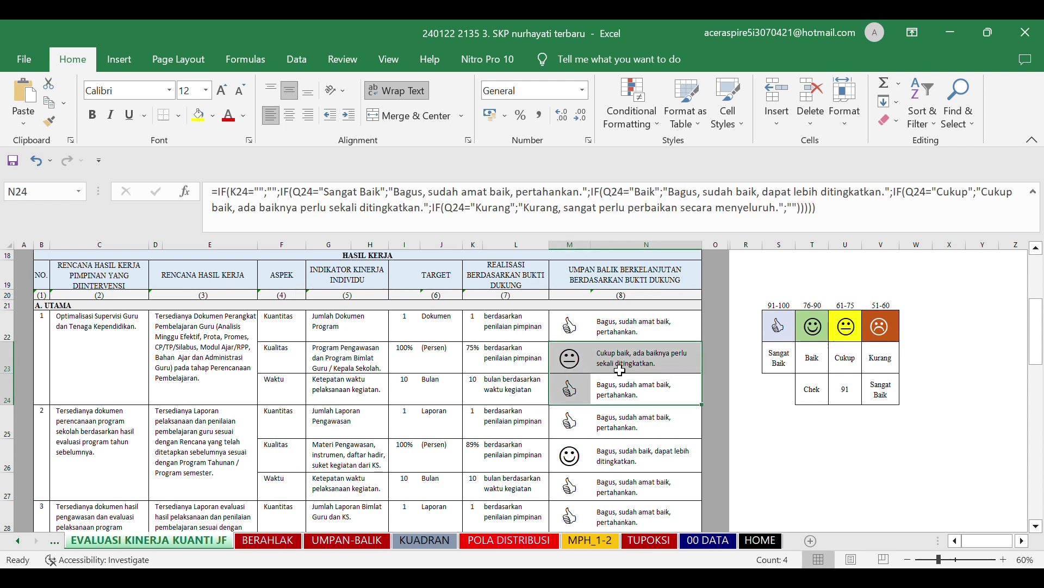
Step: Set the Kualitas realisation of Utama item 1 in K23 to 76%
click(475, 356)
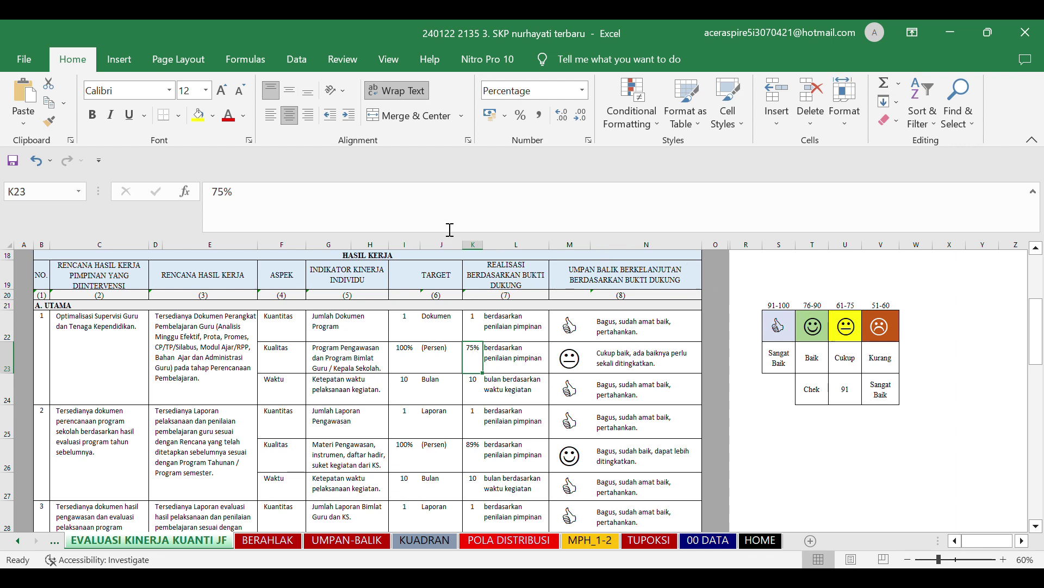
click(233, 200)
key(BackSpace)
text(6)
key(Return)
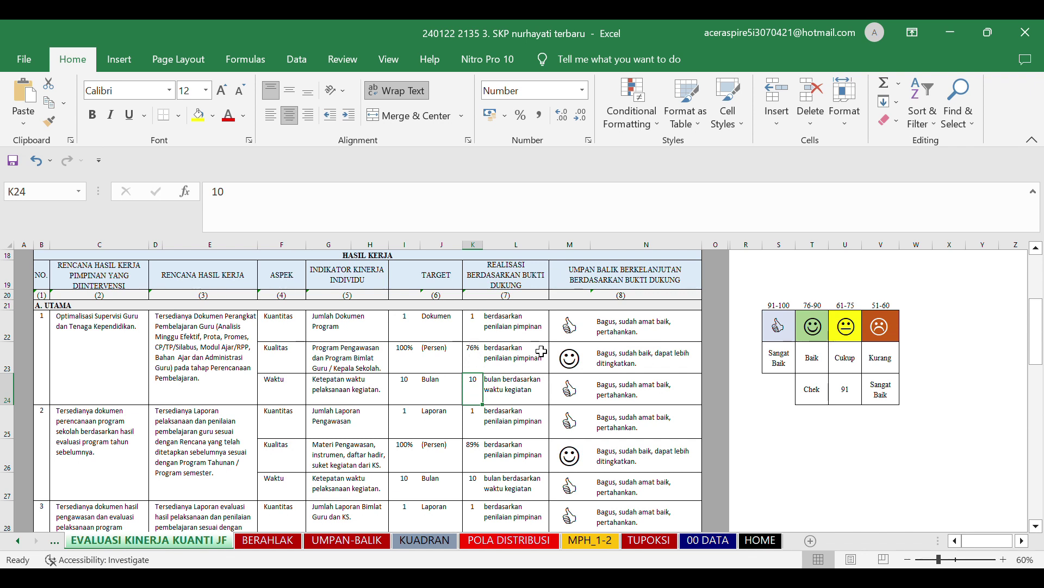
Step: Compare Utama item 1's Waktu target with its realisation and review the entries in the REALISASI columns K and L
click(410, 389)
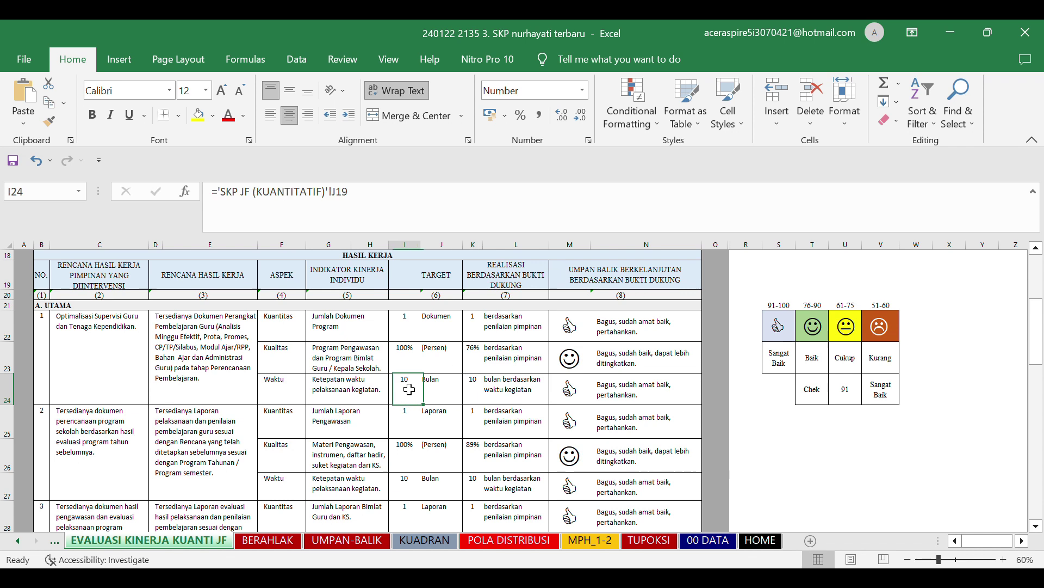
click(484, 389)
click(407, 389)
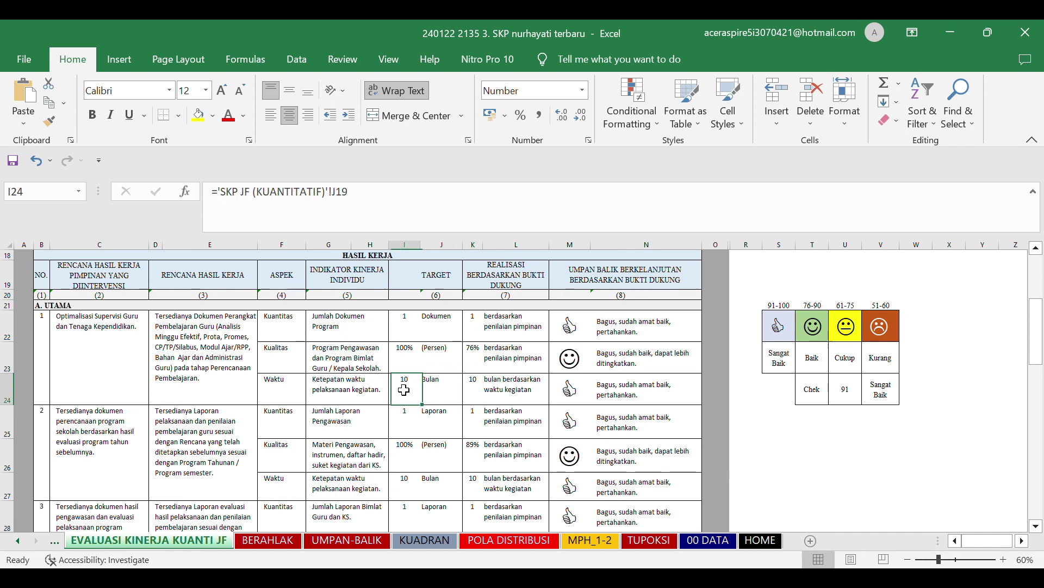
click(483, 394)
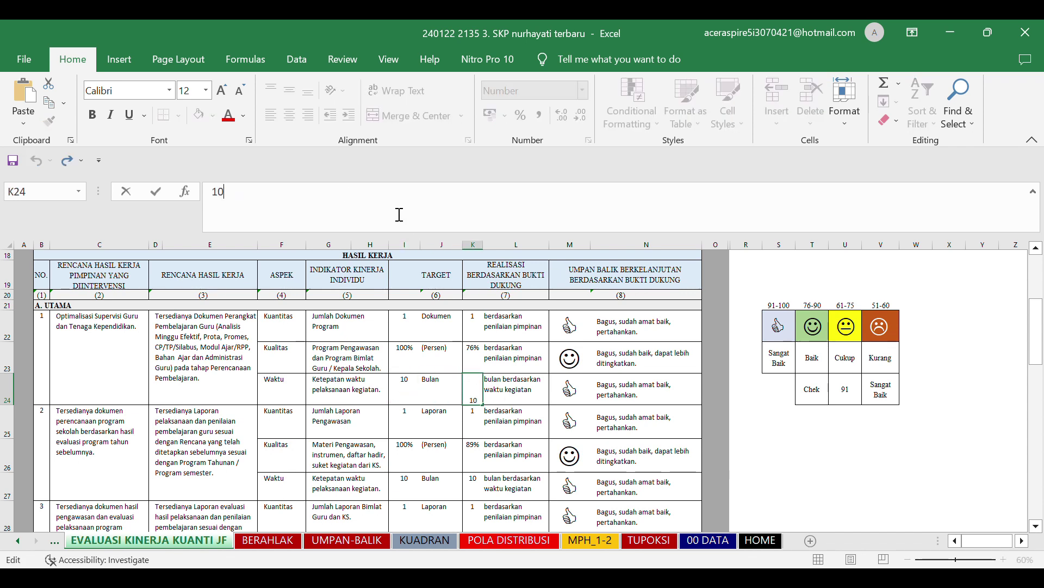
click(484, 329)
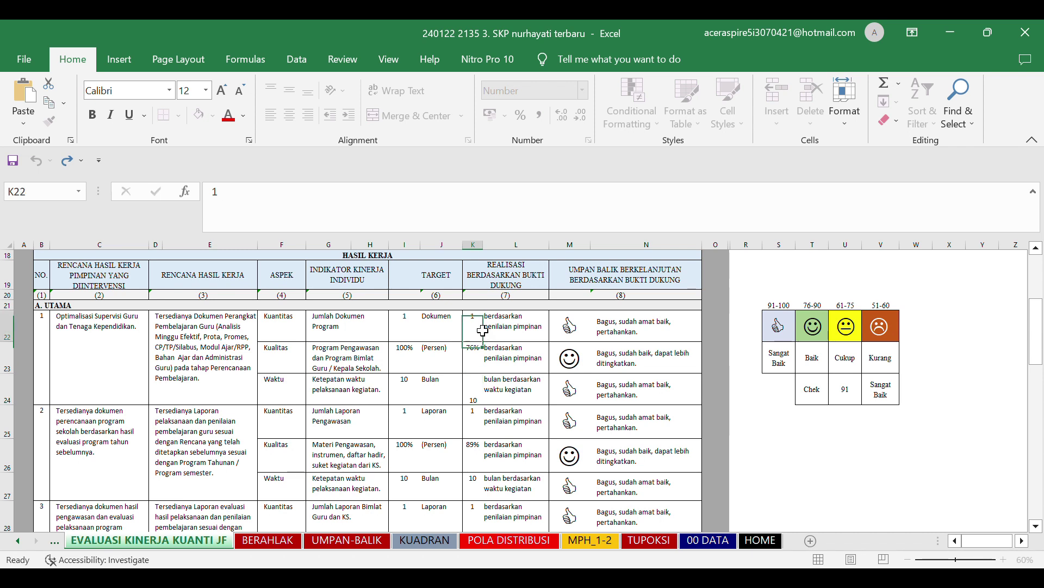
click(434, 209)
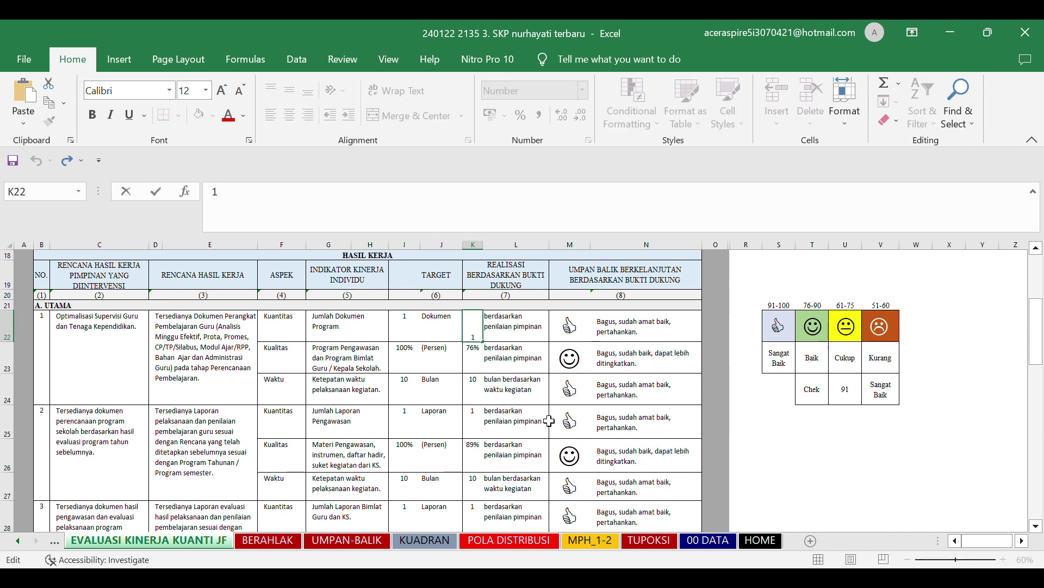
click(482, 357)
click(482, 385)
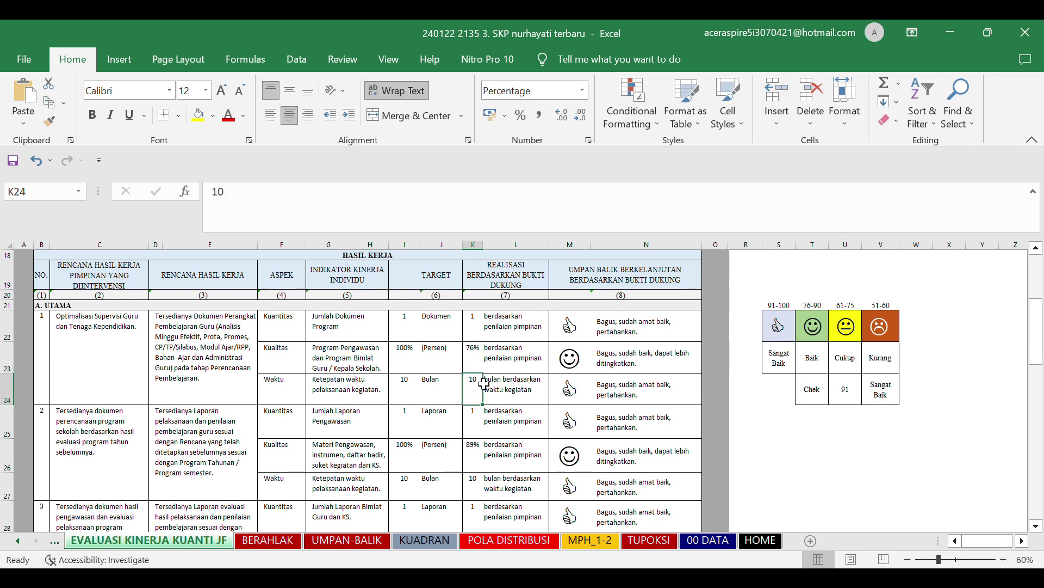
click(532, 247)
drag(473, 245, 519, 247)
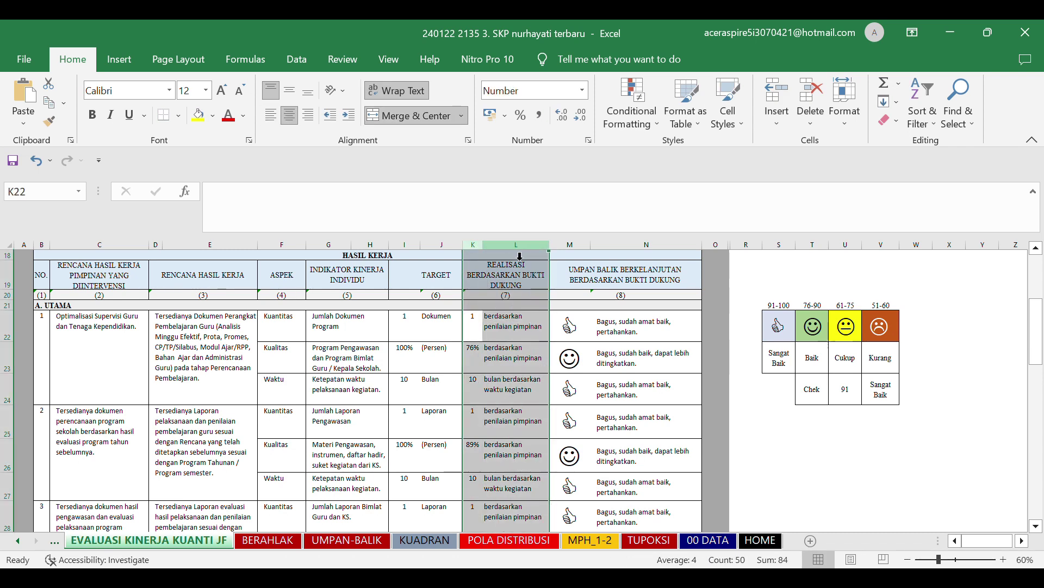
click(520, 256)
click(989, 387)
Step: Review the Berorientasi Pelayanan codes in the PRLKU and EXPTSI columns and the formula behind the leader's expectation in I49
drag(1040, 348, 1040, 408)
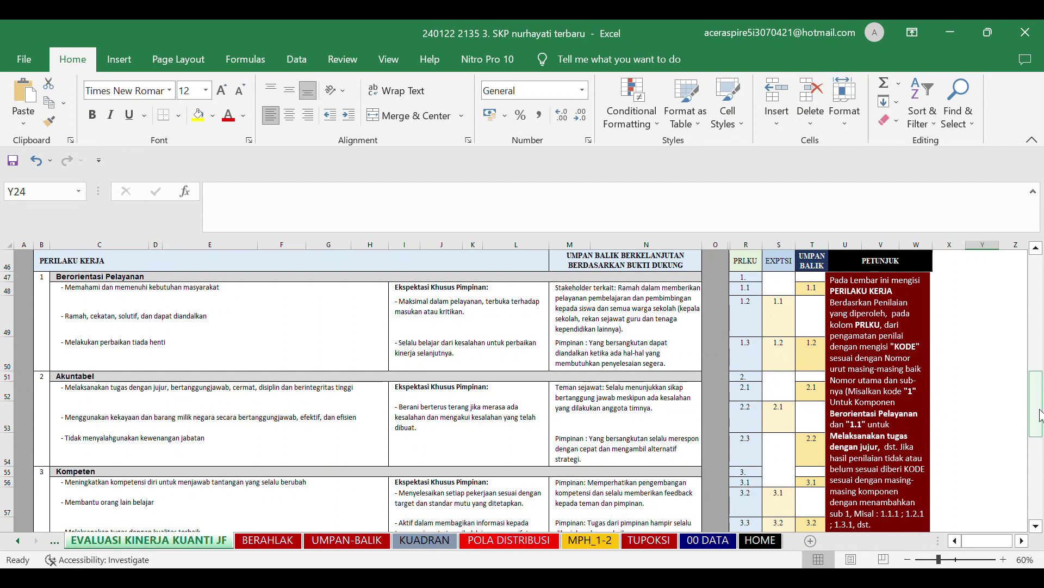
scroll(1036, 414, up, 1)
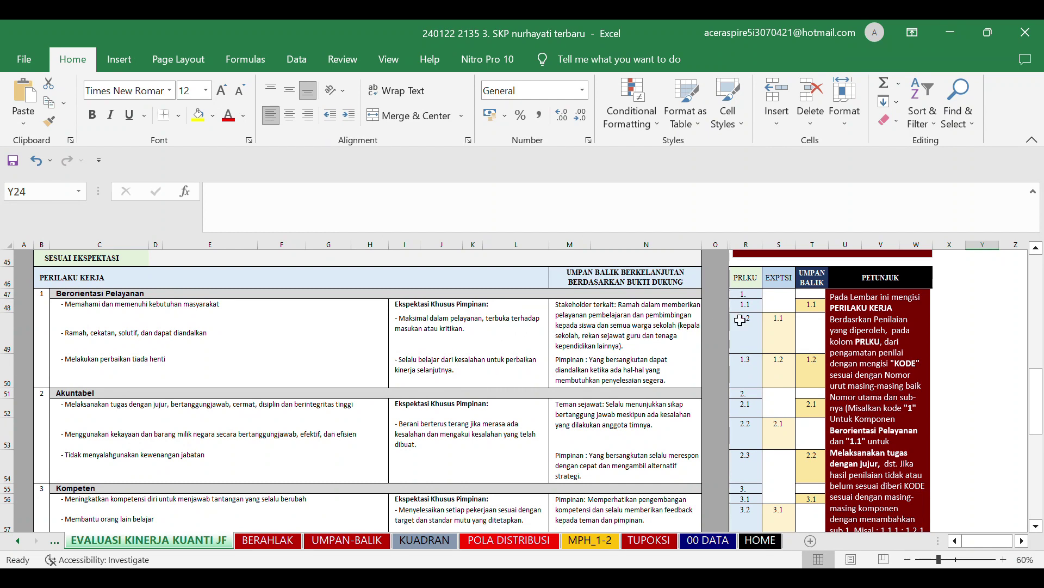
click(753, 299)
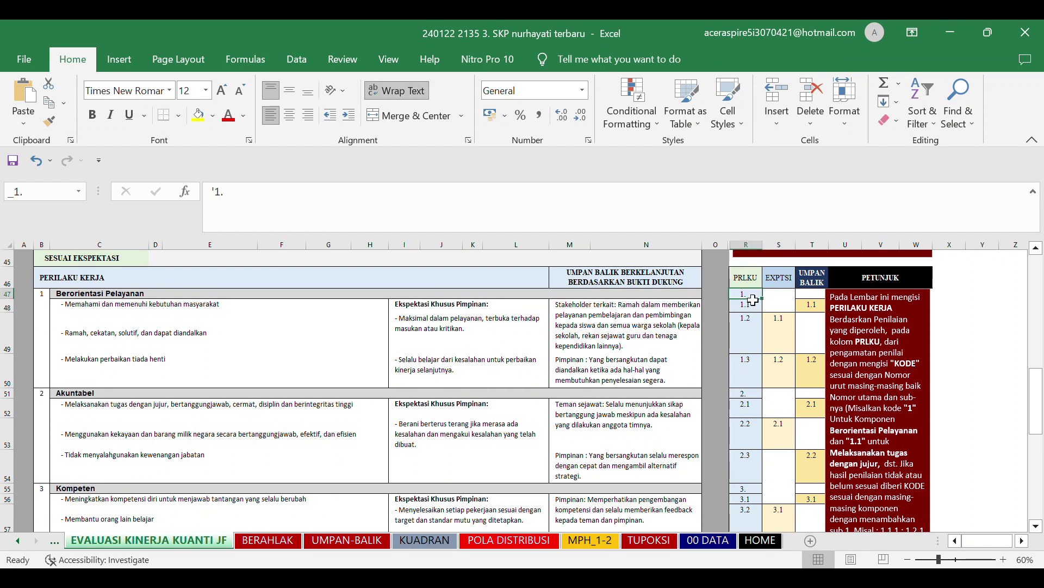
click(760, 310)
click(754, 330)
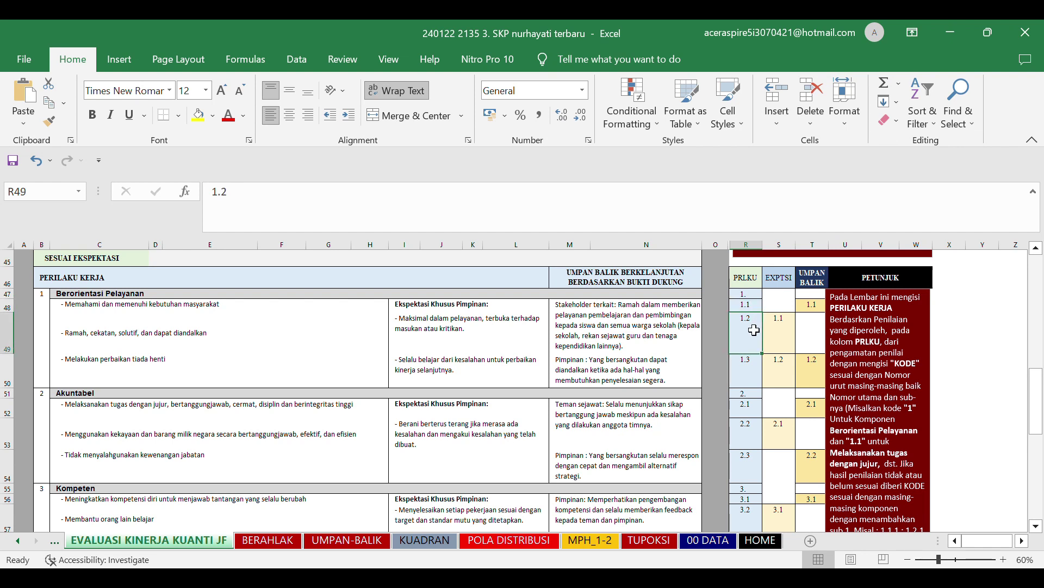
click(784, 342)
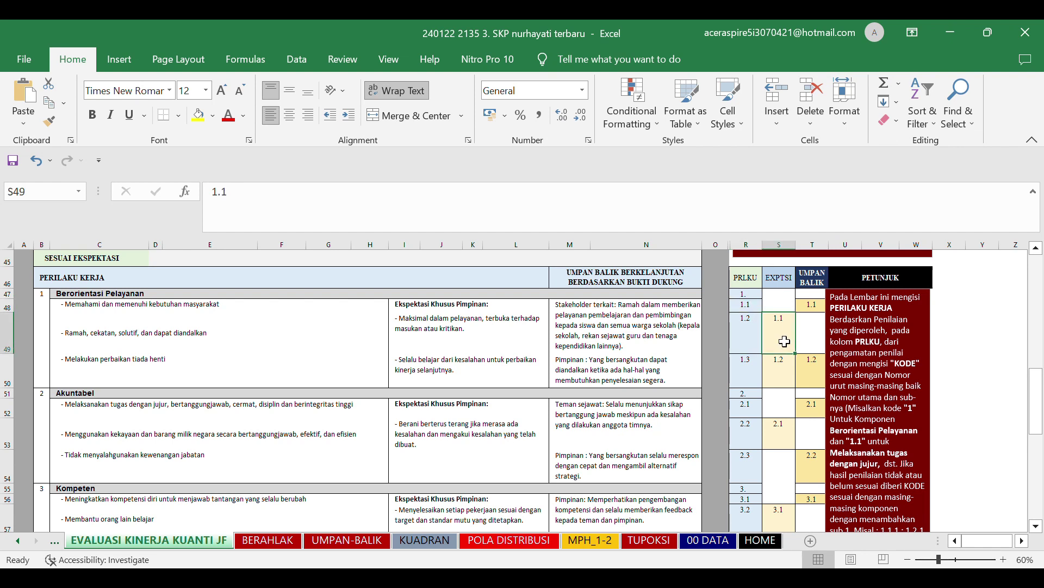
click(438, 325)
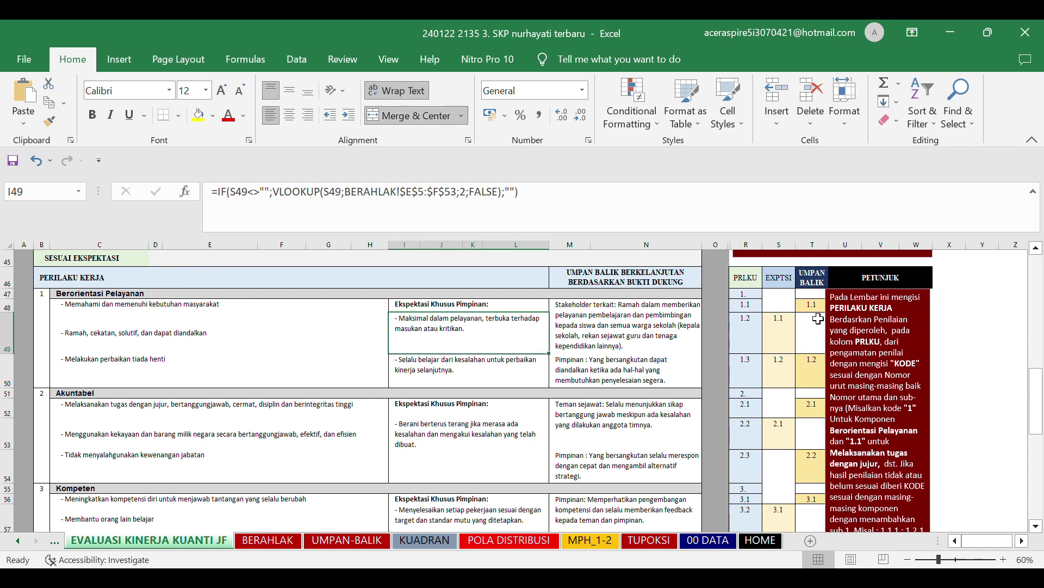
Step: Try code 1.2 for the first Berorientasi Pelayanan expectation in S49 and set the cell back to 1.1
click(782, 333)
click(396, 221)
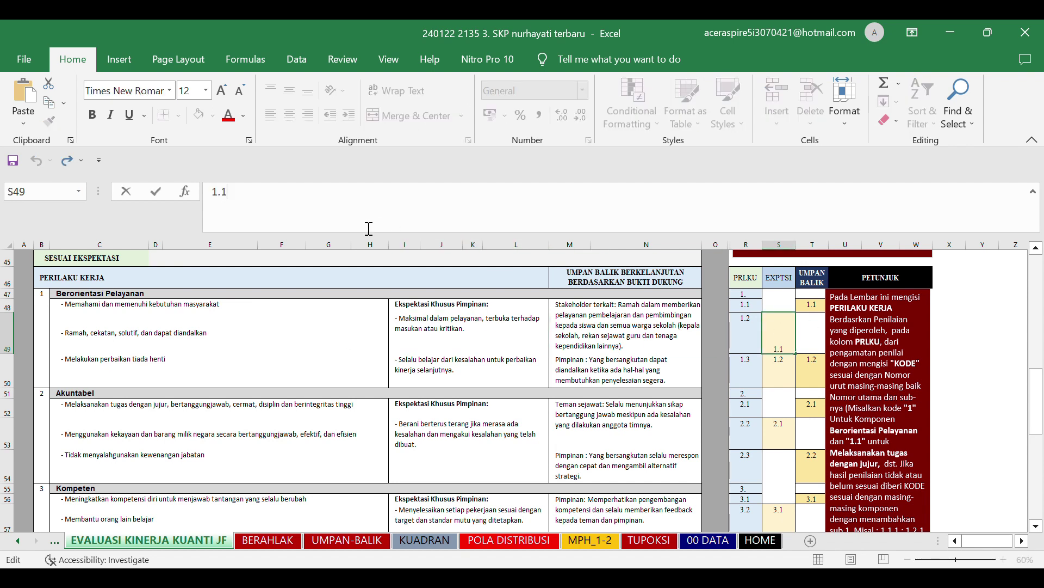
key(Return)
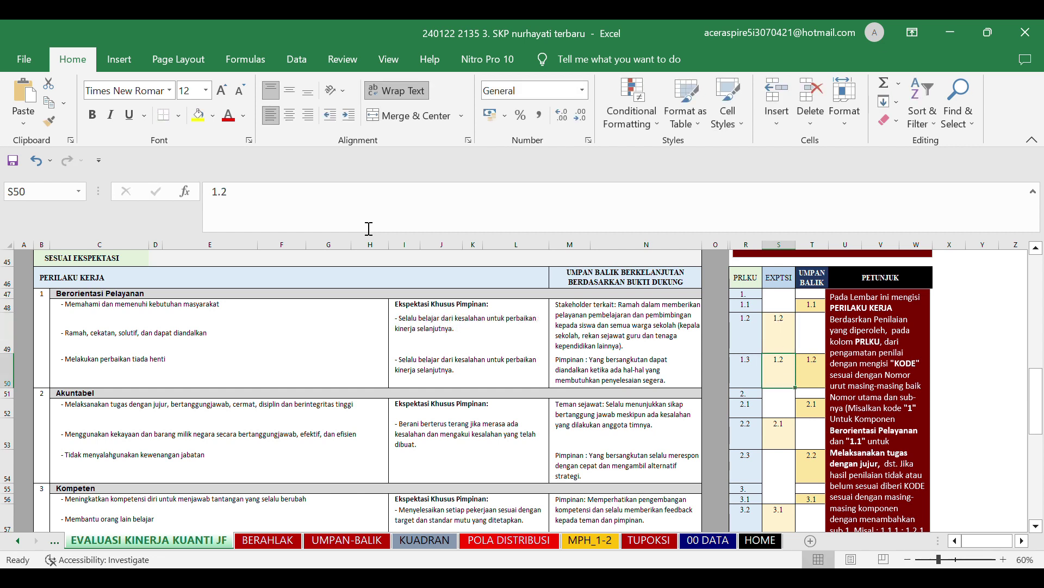
click(782, 329)
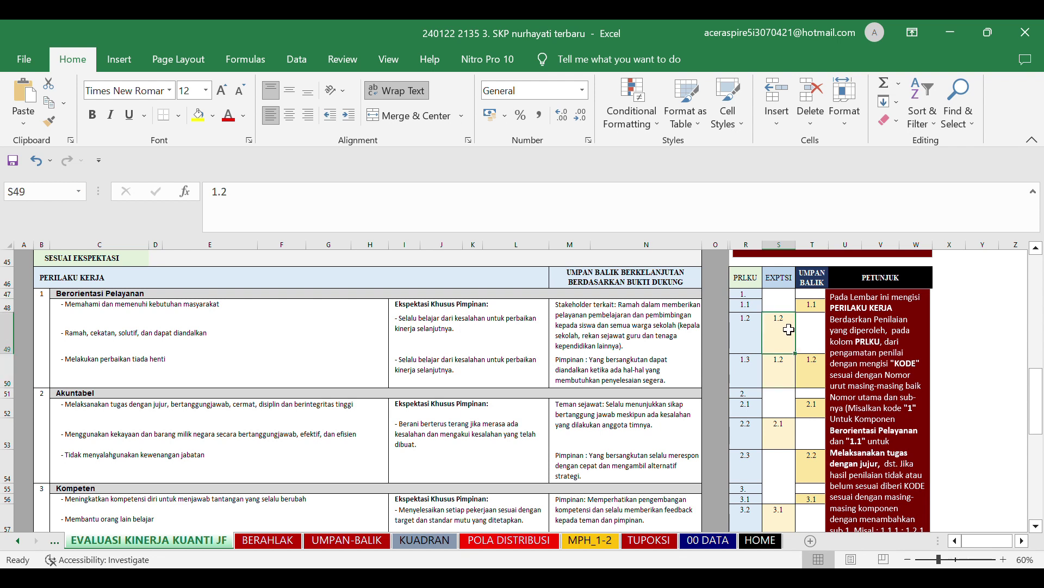
click(496, 227)
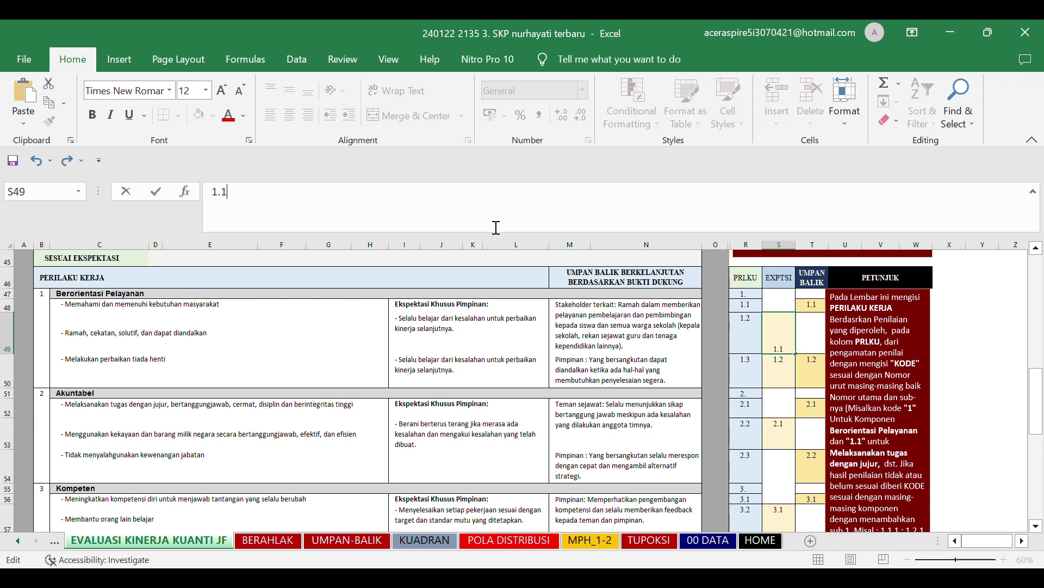
key(Return)
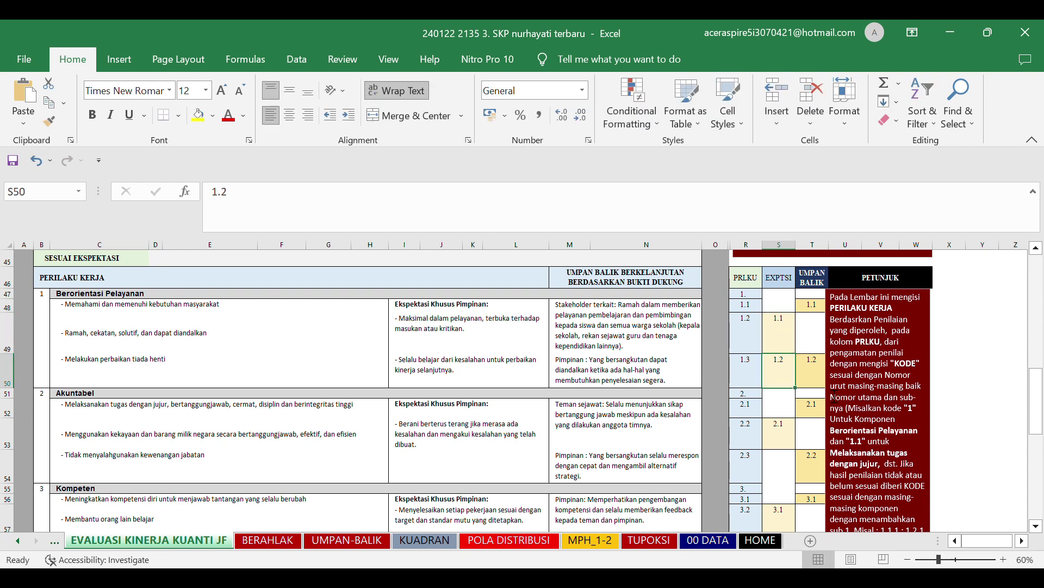
Step: Check the UMPAN BALIK codes of Berorientasi Pelayanan and the first Akuntabel code in column T
click(818, 308)
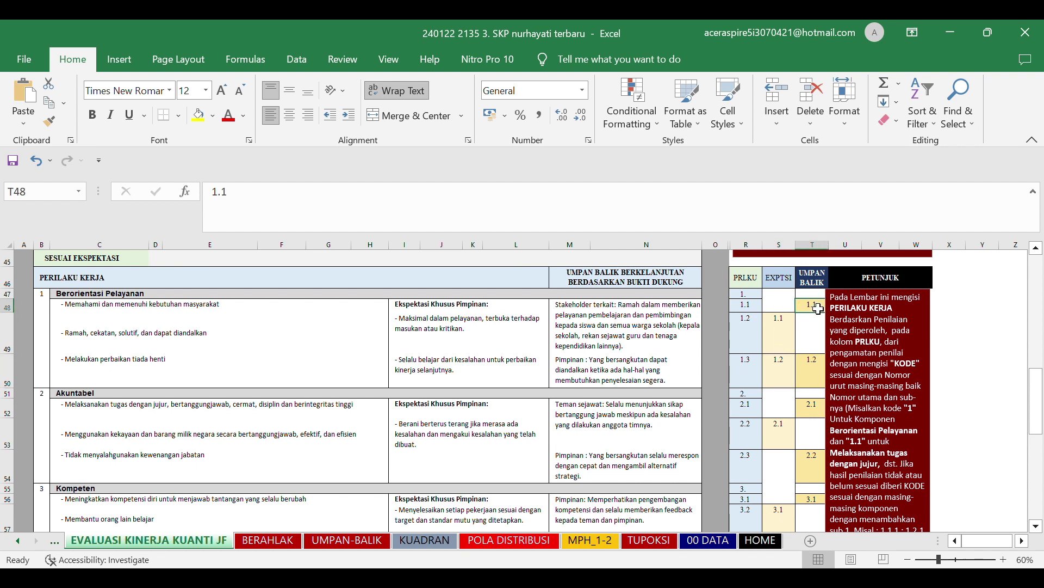
click(819, 381)
click(810, 406)
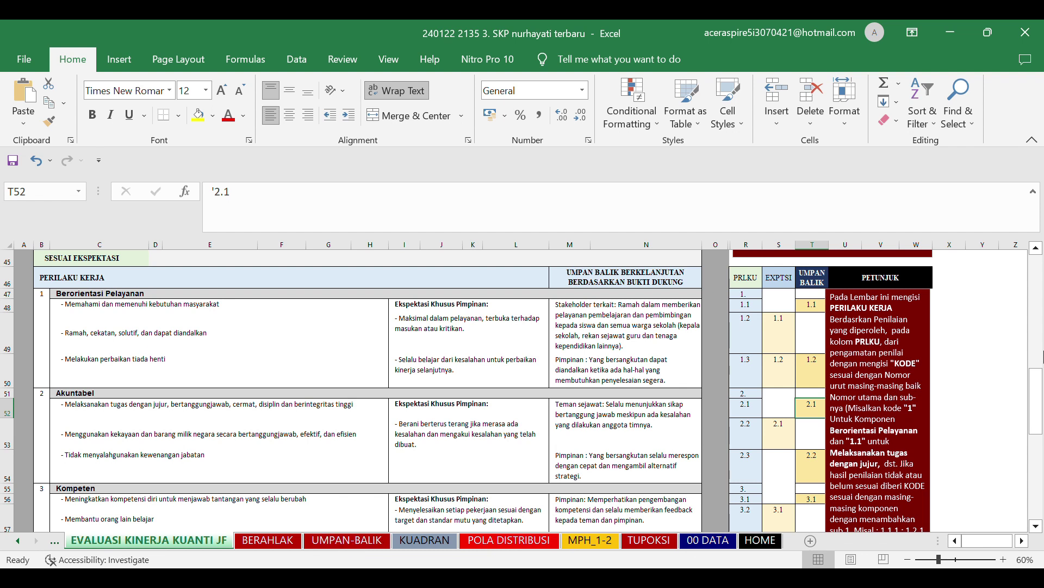
Step: Inspect the work behaviour rating in B76 and the formula of the employee performance predicate in B78
drag(1034, 391, 1033, 453)
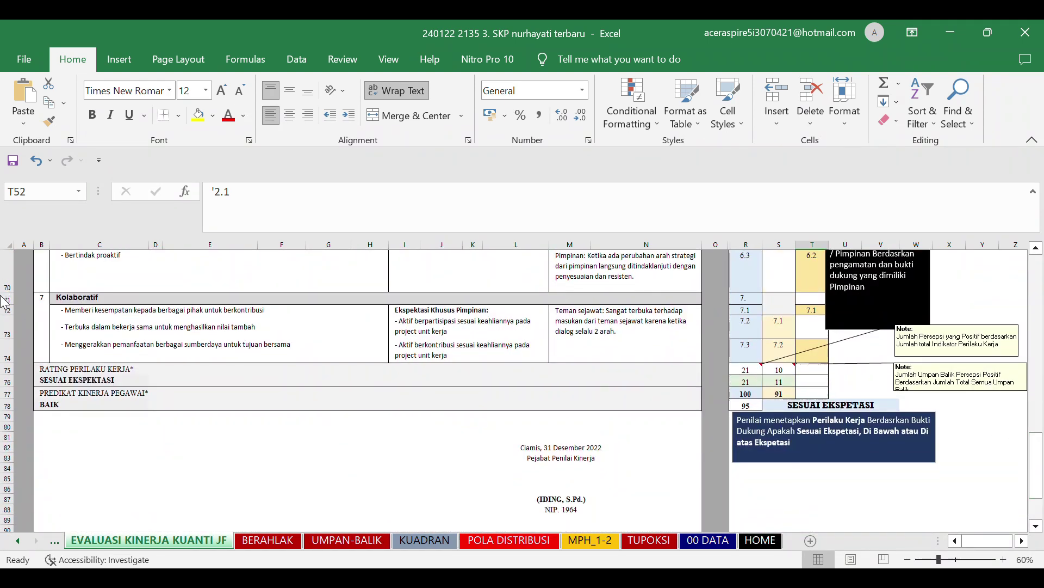
click(71, 383)
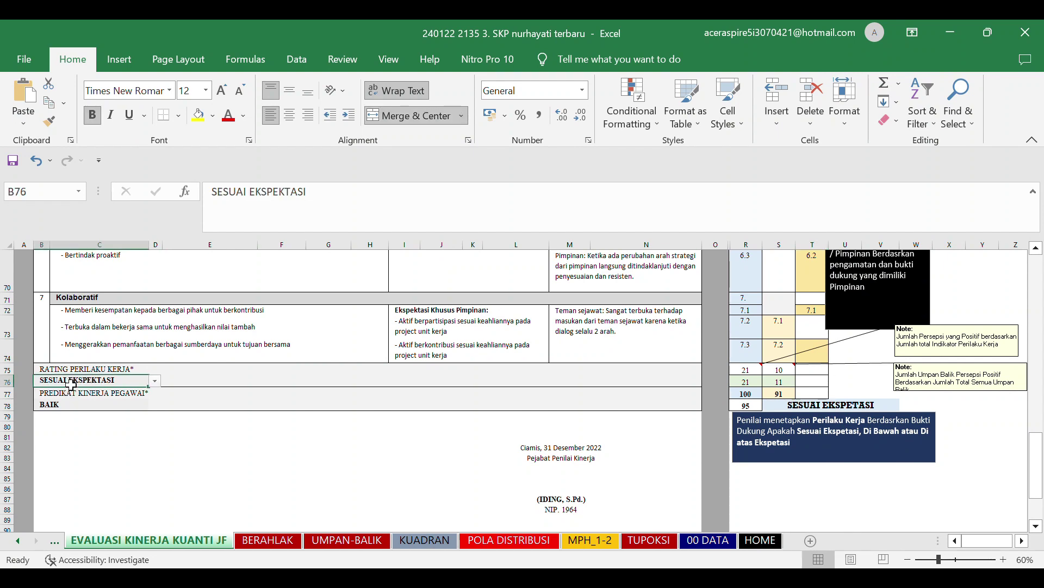
click(313, 228)
key(Escape)
click(64, 405)
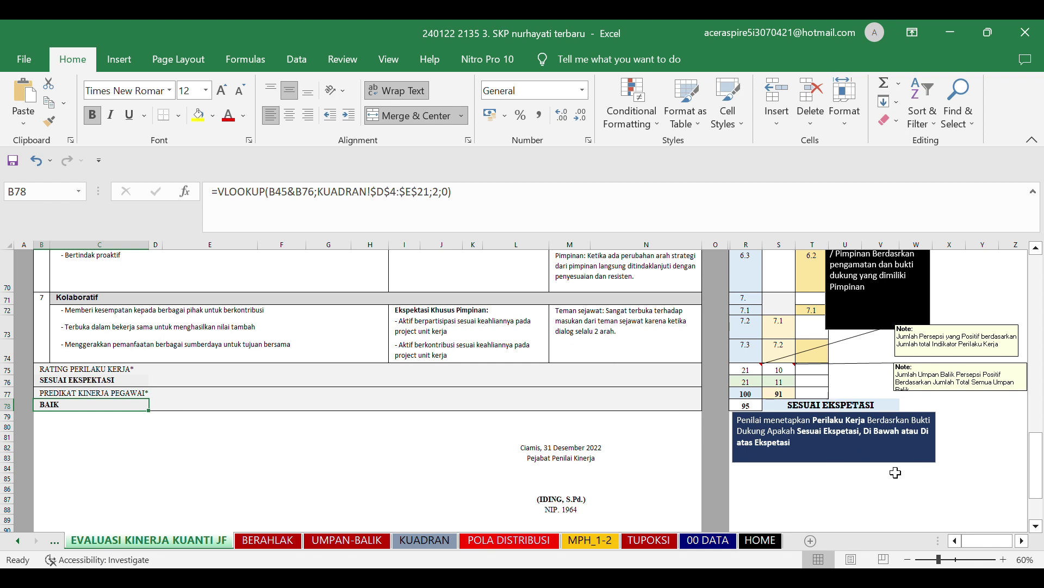
Step: Inspect the percentage formulas in R77 and S77 and the average formula in R78 below the behaviour codes
click(825, 480)
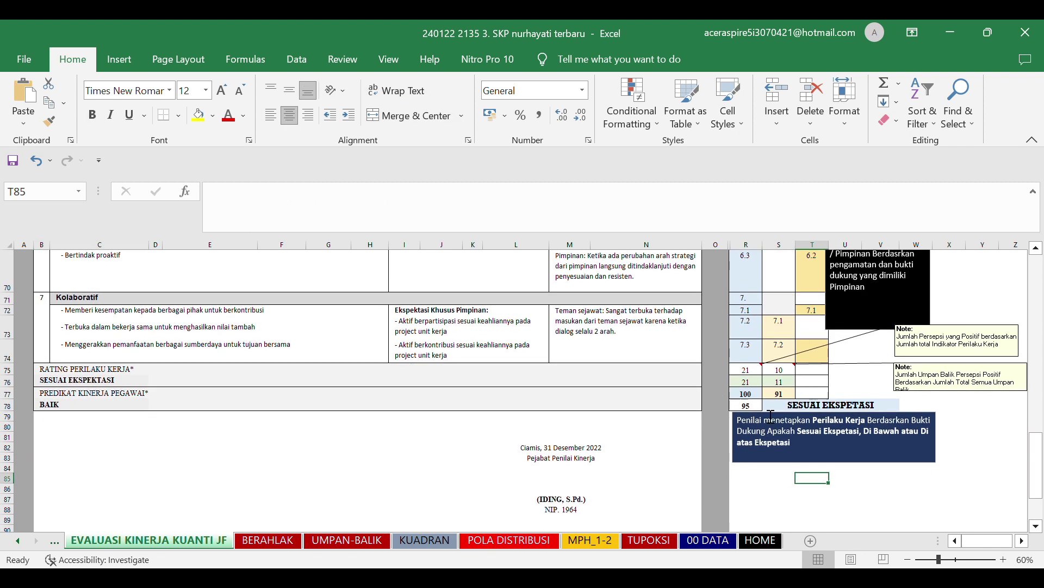
click(757, 396)
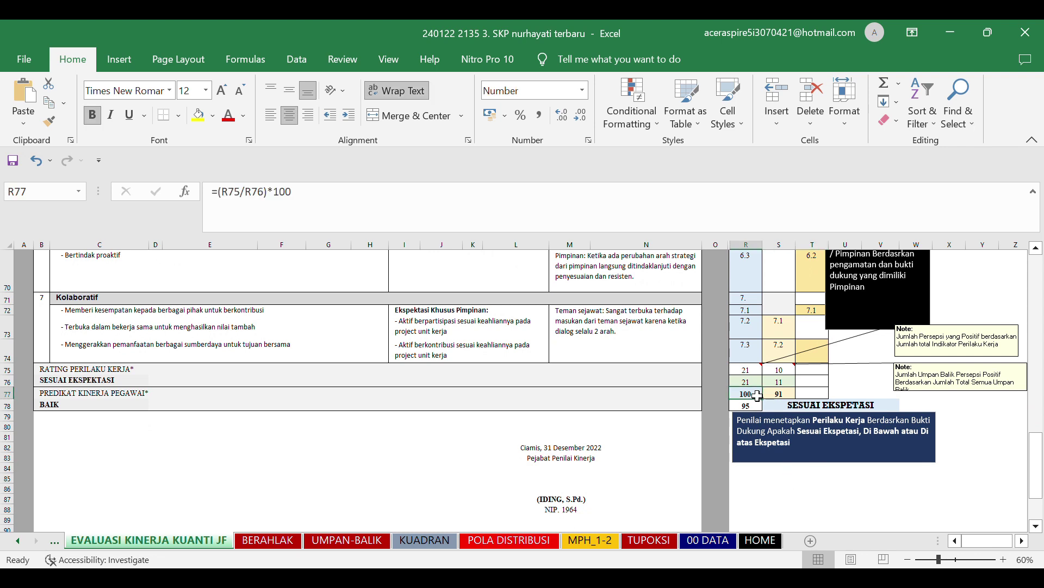
click(781, 398)
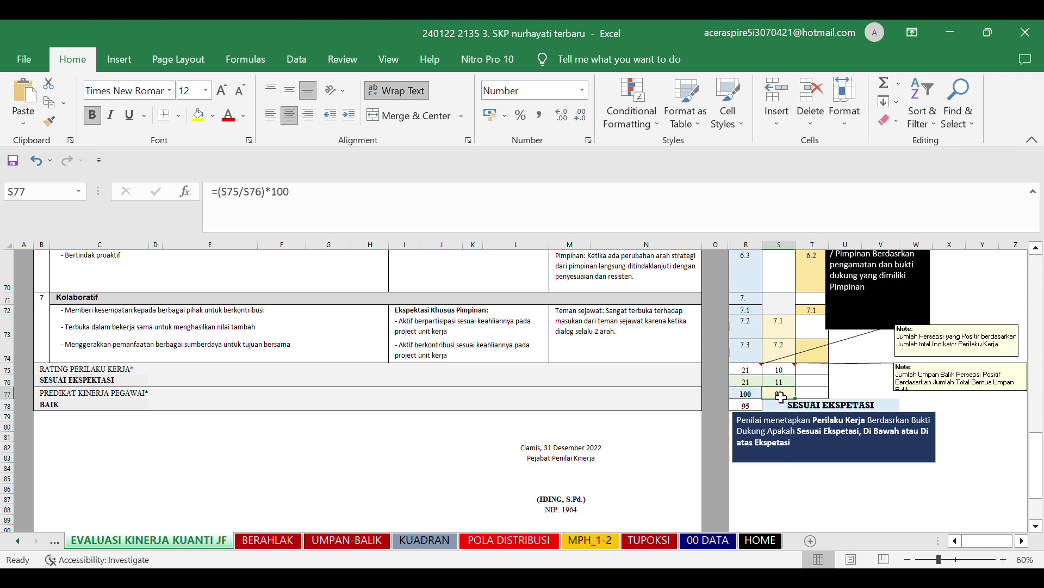
click(747, 407)
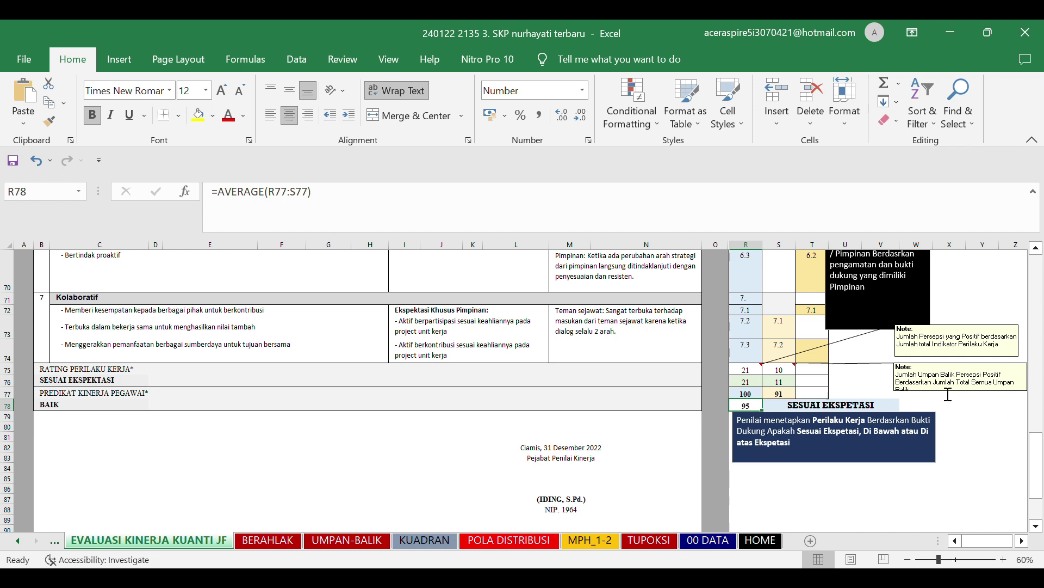
click(983, 426)
Step: Check the date and the assessor's signature block at the end of the evaluation sheet
scroll(1038, 465, down, 1)
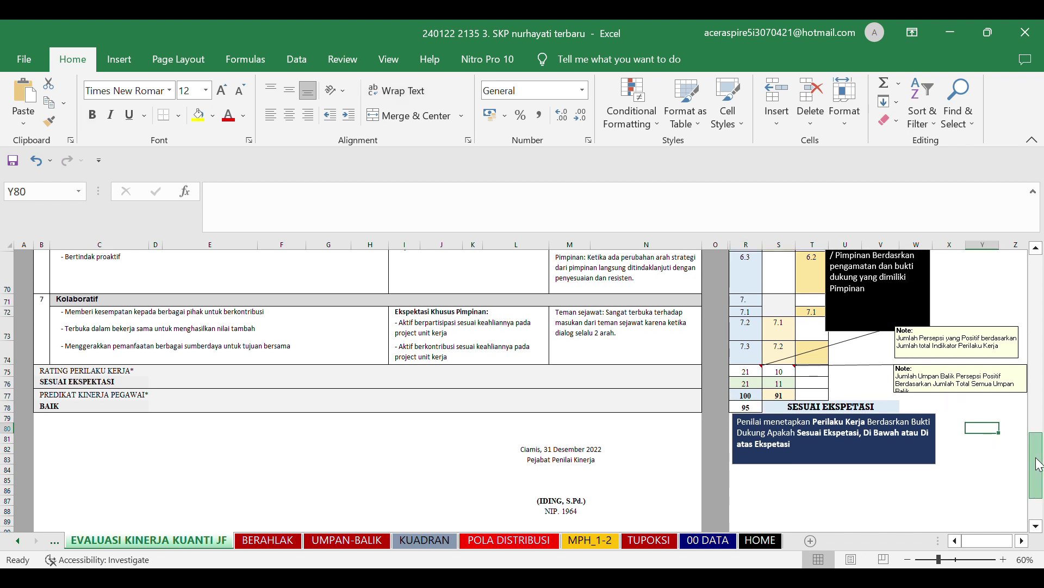
scroll(1038, 465, down, 2)
scroll(1038, 465, up, 1)
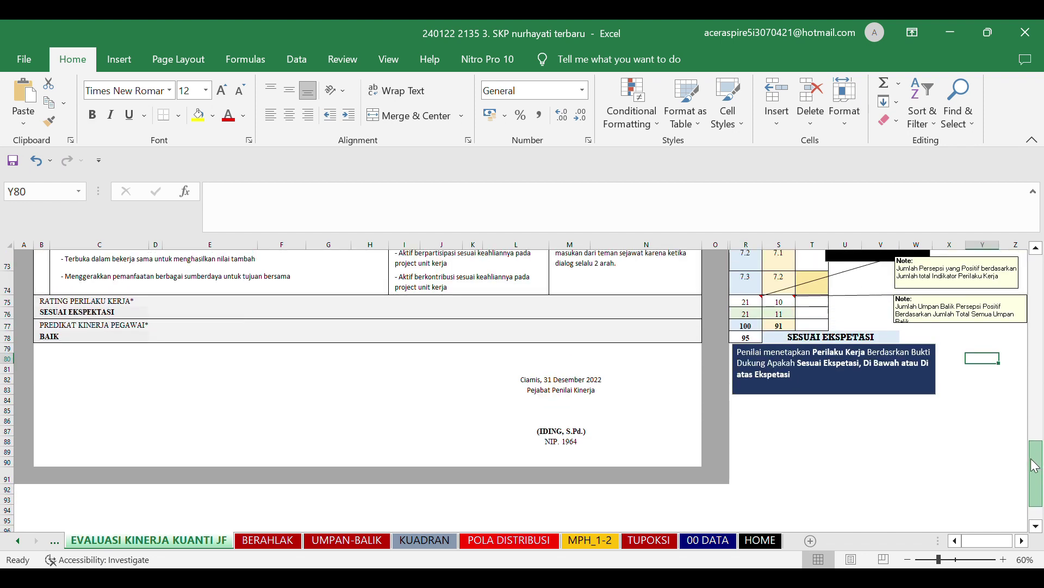
click(562, 404)
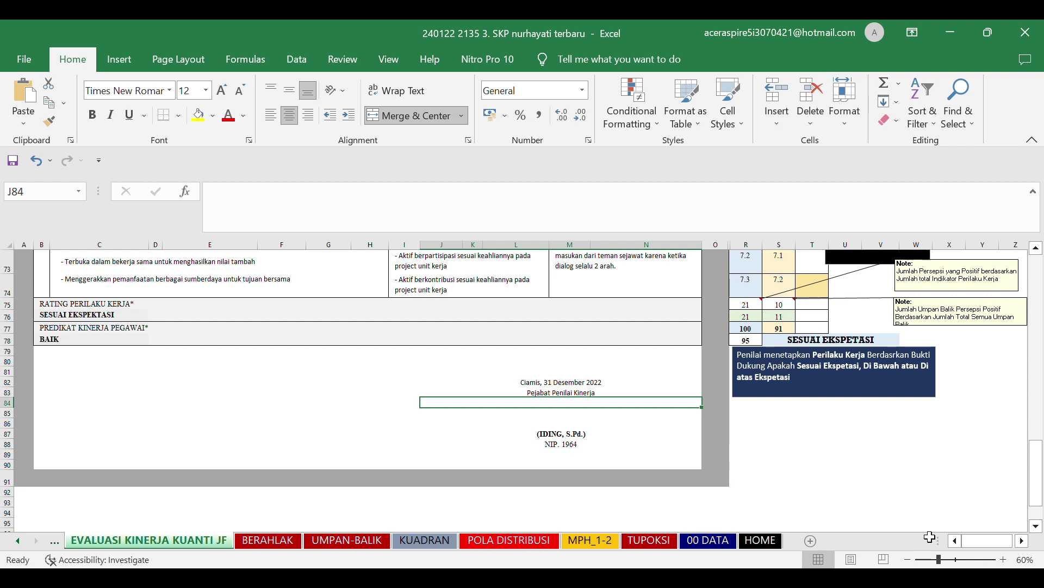
Step: Open the Dokumen Evaluasi Kinerja Pegawai sheet from the HOME sheet
scroll(1028, 481, up, 6)
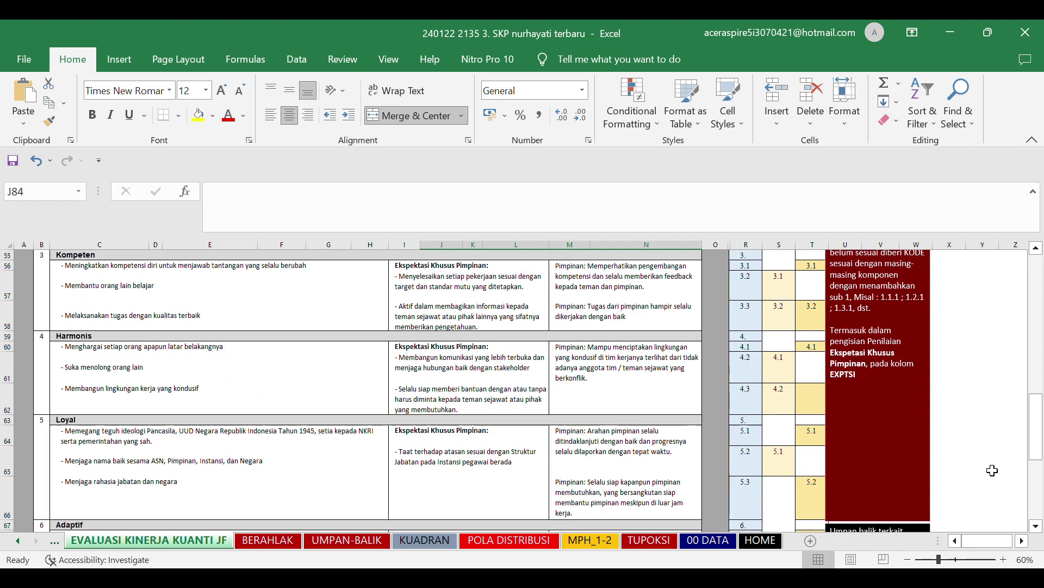
click(751, 541)
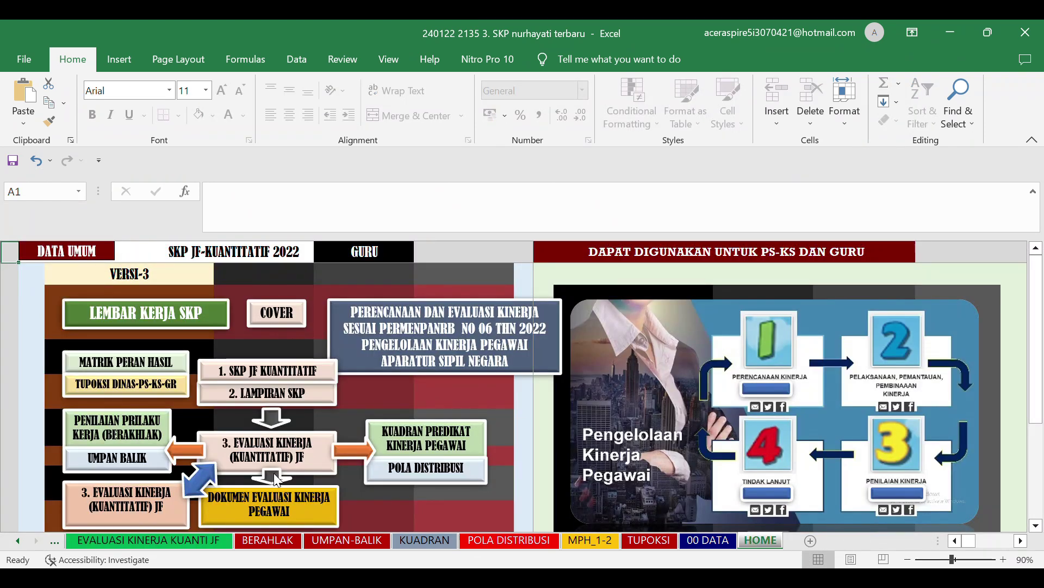
click(256, 507)
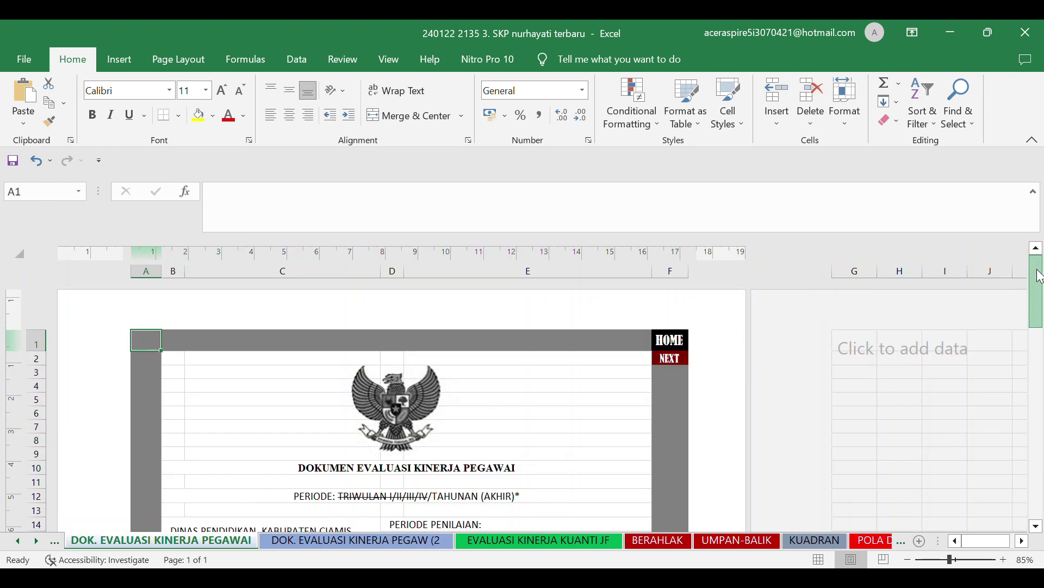
Step: Examine the Garuda emblem and the heading of the employee performance evaluation document
drag(1039, 276, 1039, 282)
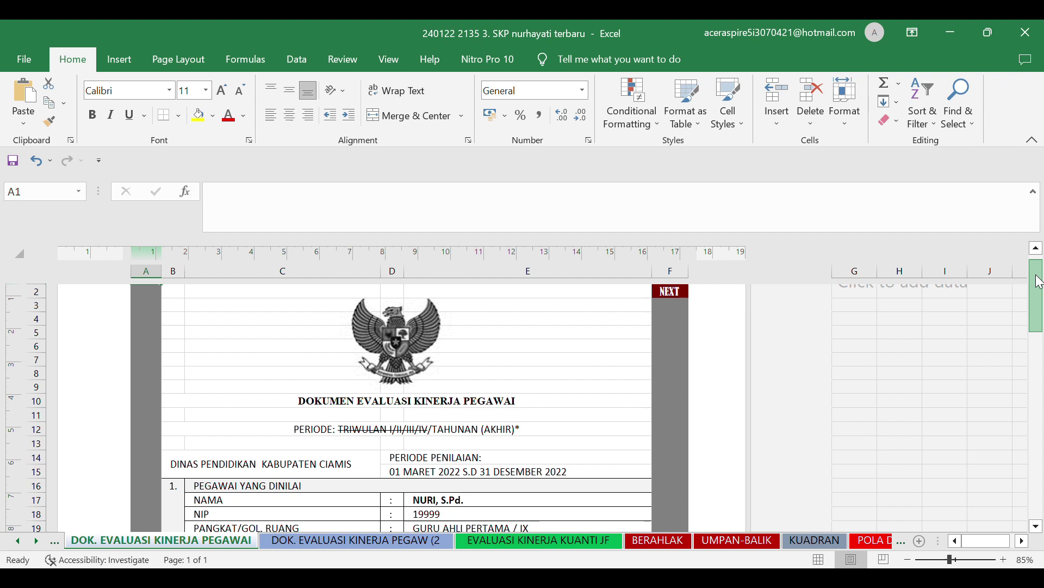
click(415, 354)
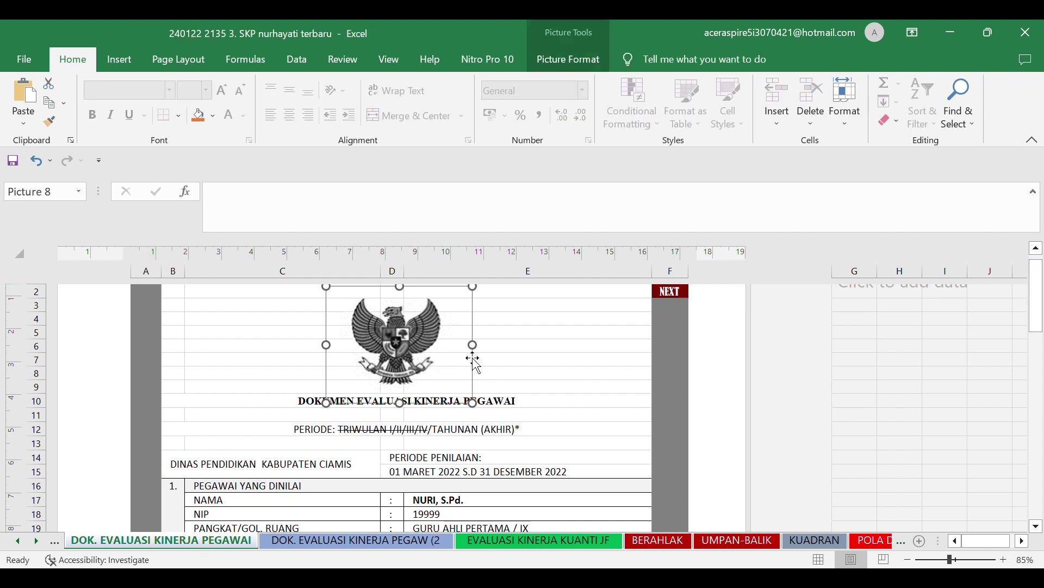
click(601, 388)
click(398, 345)
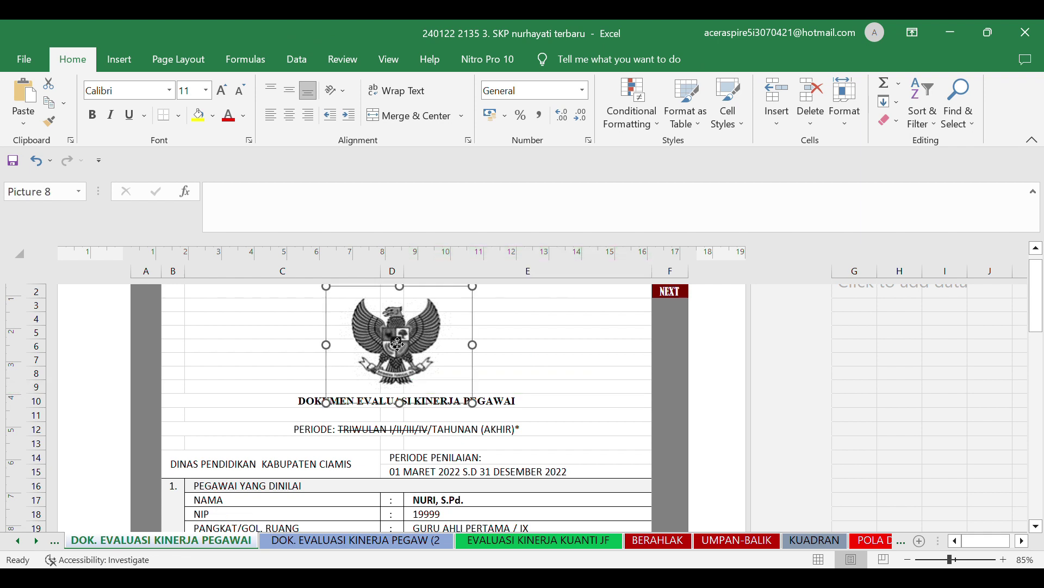
click(606, 372)
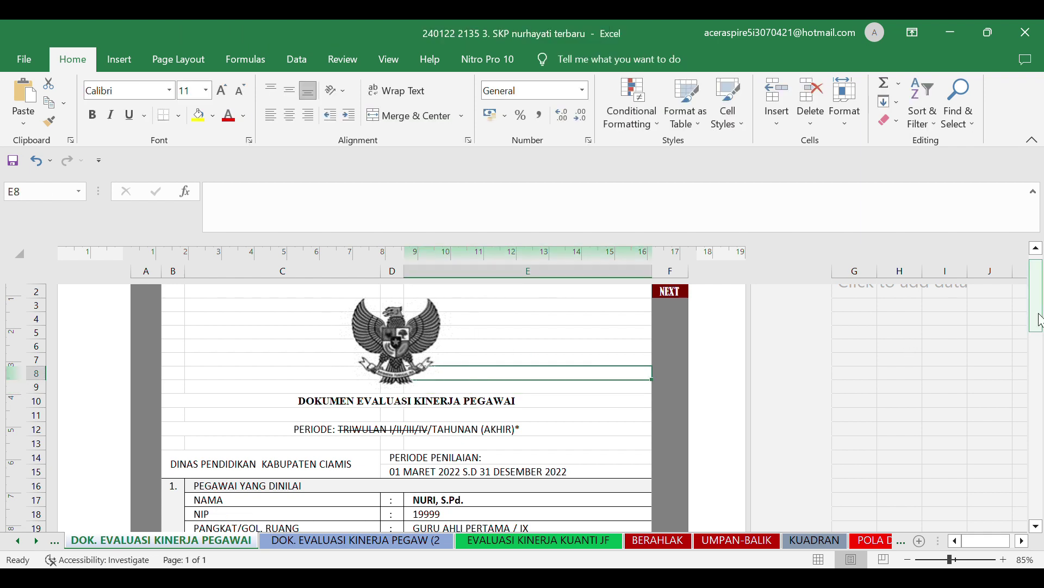
Step: Review the employee and assessor details and the source formula of the assessment period in D15
scroll(1039, 333, down, 1)
scroll(1039, 336, down, 3)
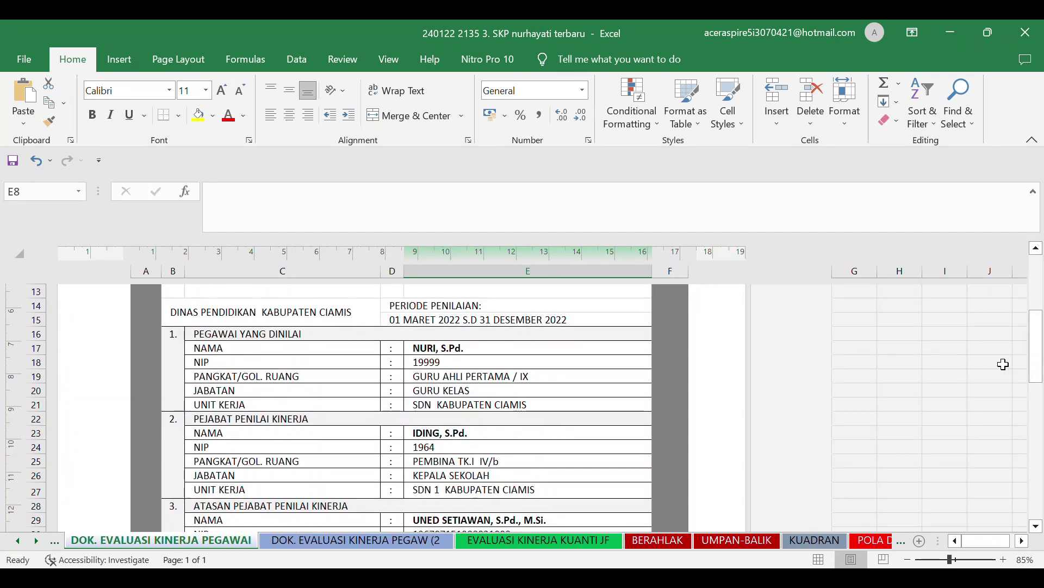
click(435, 321)
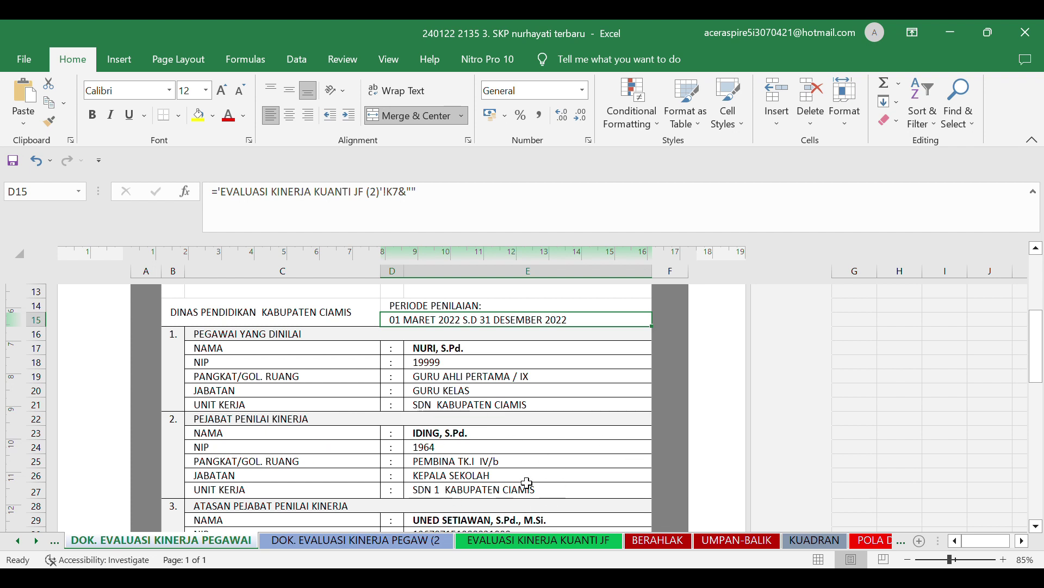
Step: Check the name, NIP, rank and position cells of the Atasan Pejabat Penilai Kinerja section in column E
drag(1038, 375, 1039, 435)
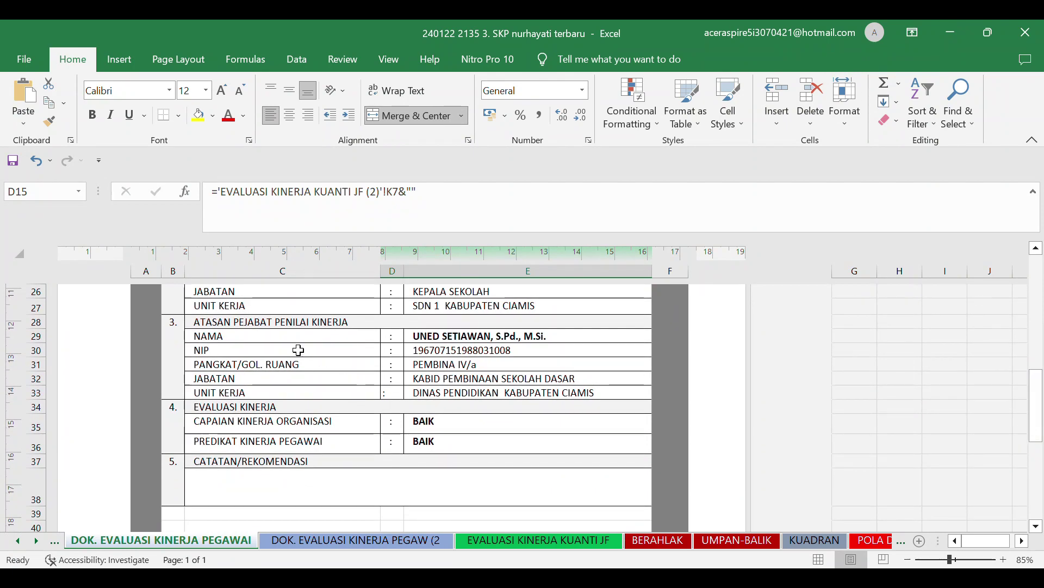
click(462, 338)
key(Down)
key(Down)
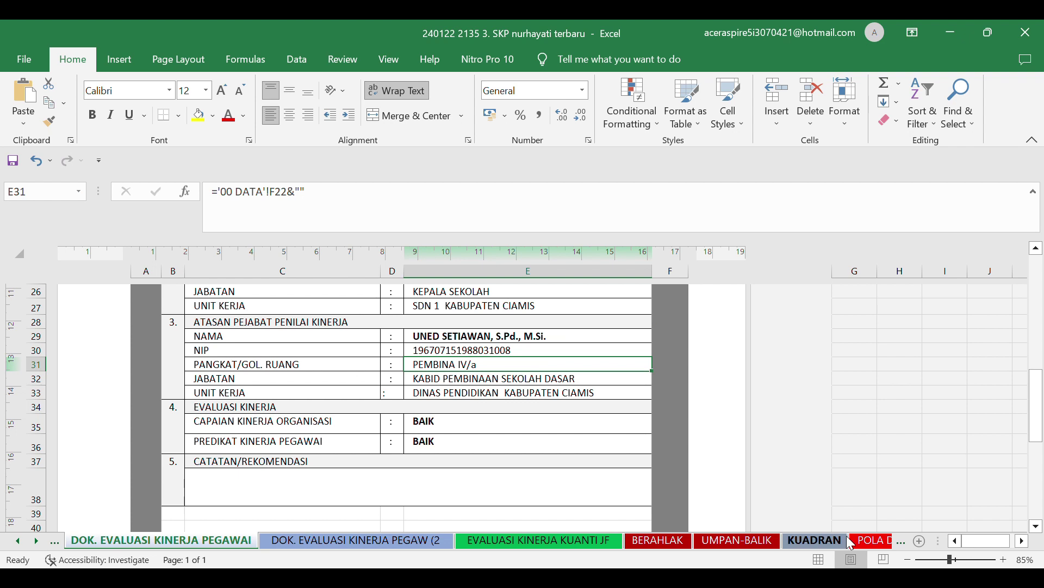
key(Down)
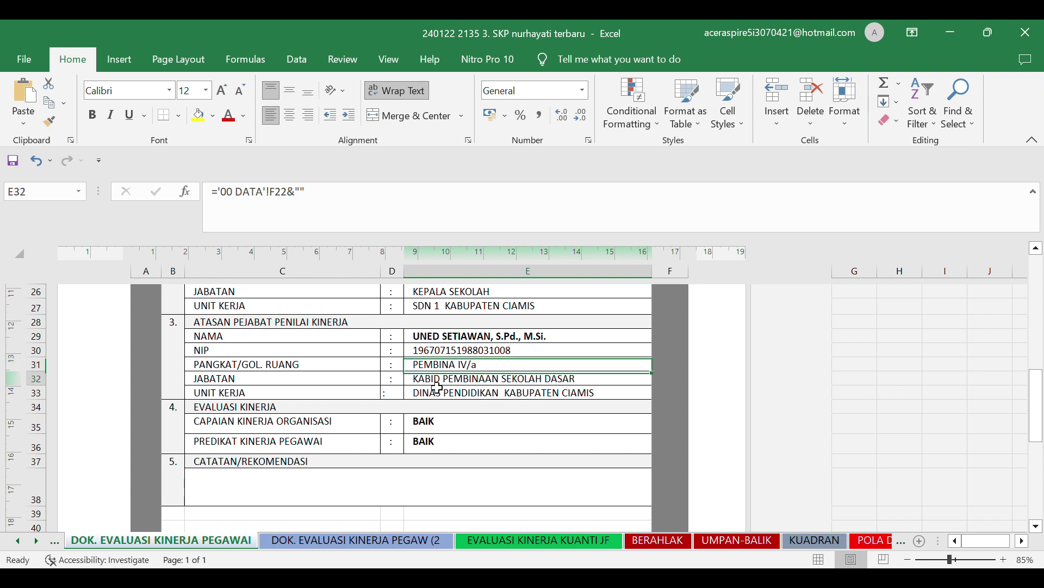
Step: Check the superior's position cell E32 and the source formulas of Capaian Kinerja Organisasi in E35 and Predikat Kinerja Pegawai in E36
key(Down)
click(431, 432)
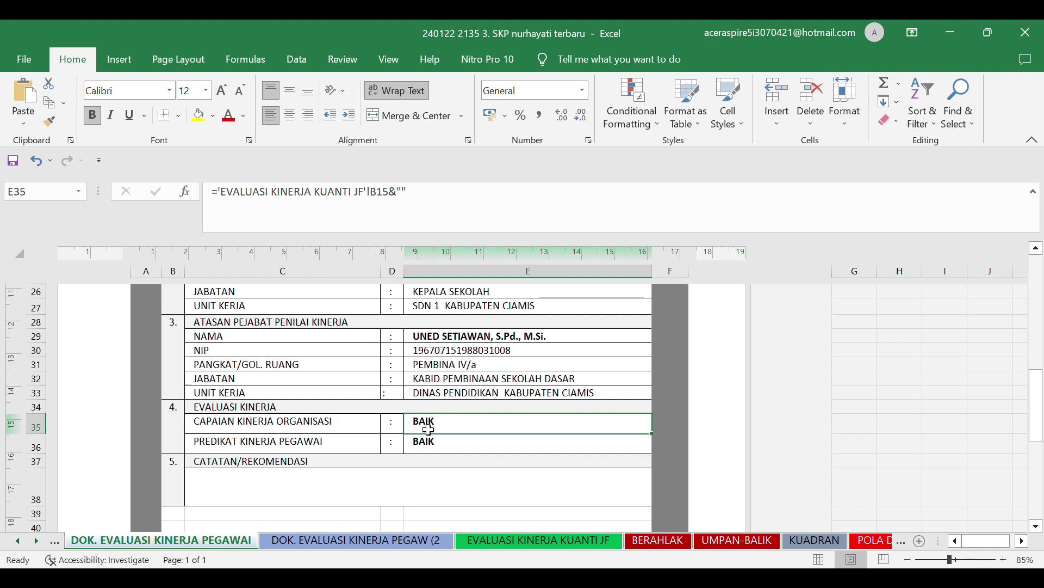
click(428, 452)
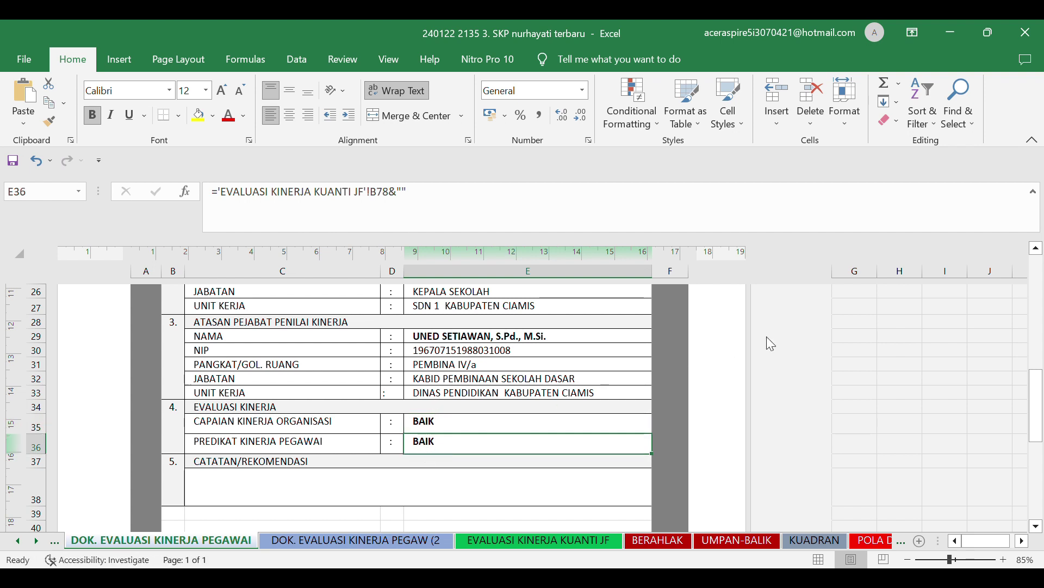
drag(1034, 403, 1027, 461)
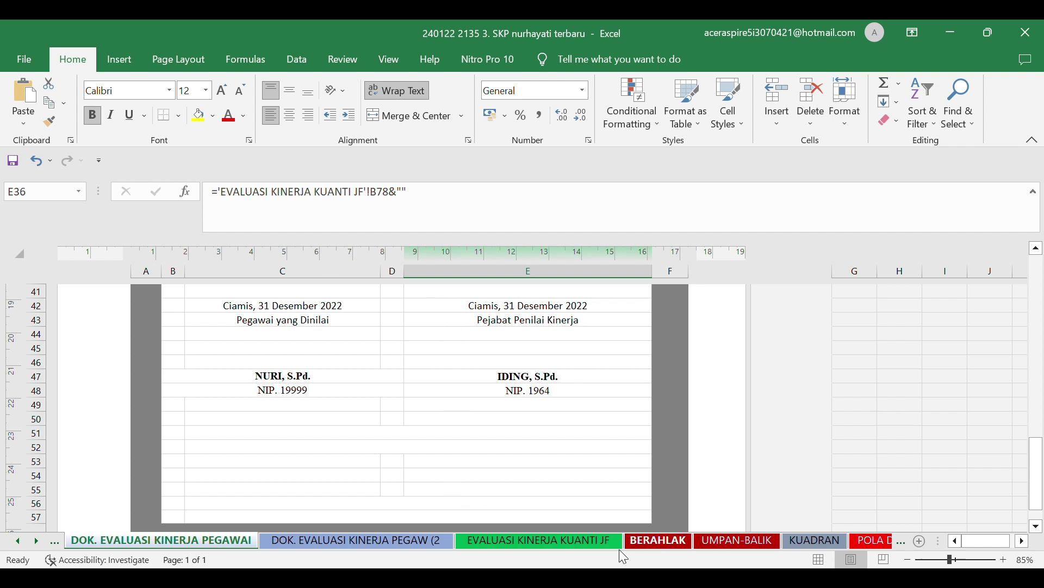
Step: Look at the EVALUASI KINERJA KUANTI JF sheet and the signature block of DOK. EVALUASI KINERJA PEGAW (2, returning to DOK. EVALUASI KINERJA PEGAWAI
click(543, 544)
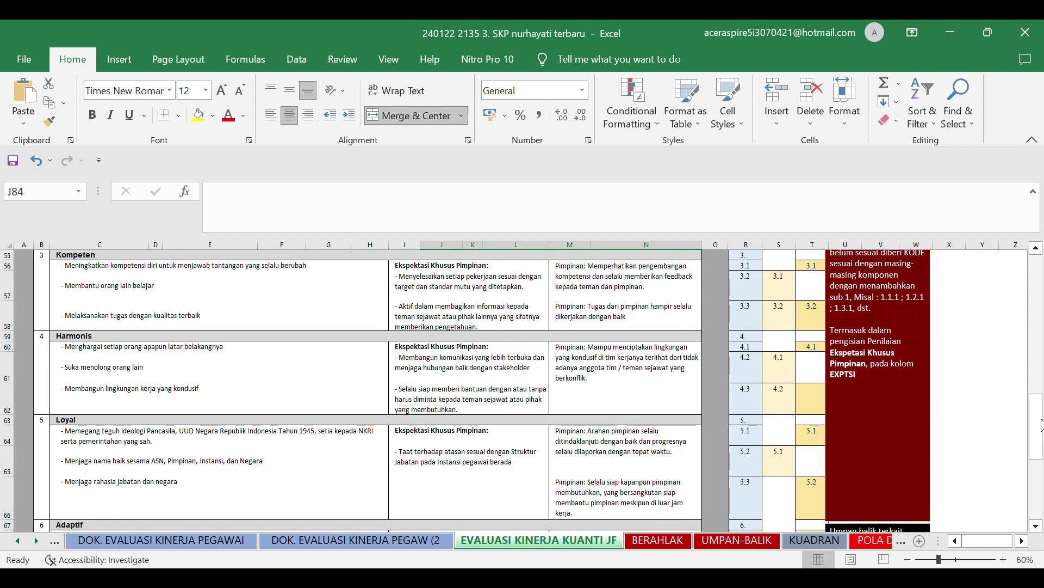
click(210, 540)
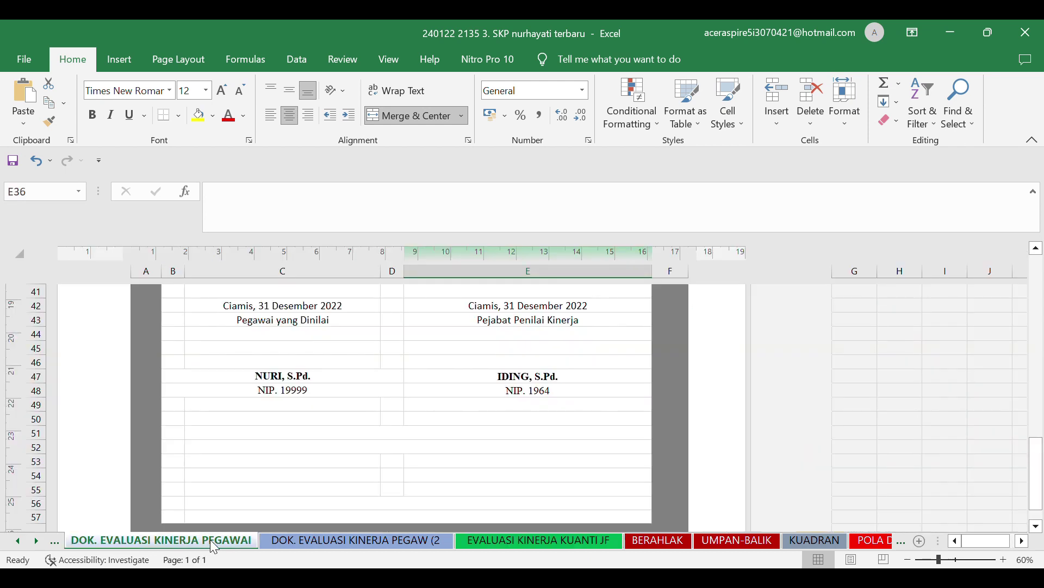
click(291, 545)
mouse_move(1036, 461)
mouse_down()
mouse_move(1038, 492)
mouse_move(1017, 275)
mouse_move(1022, 459)
mouse_up()
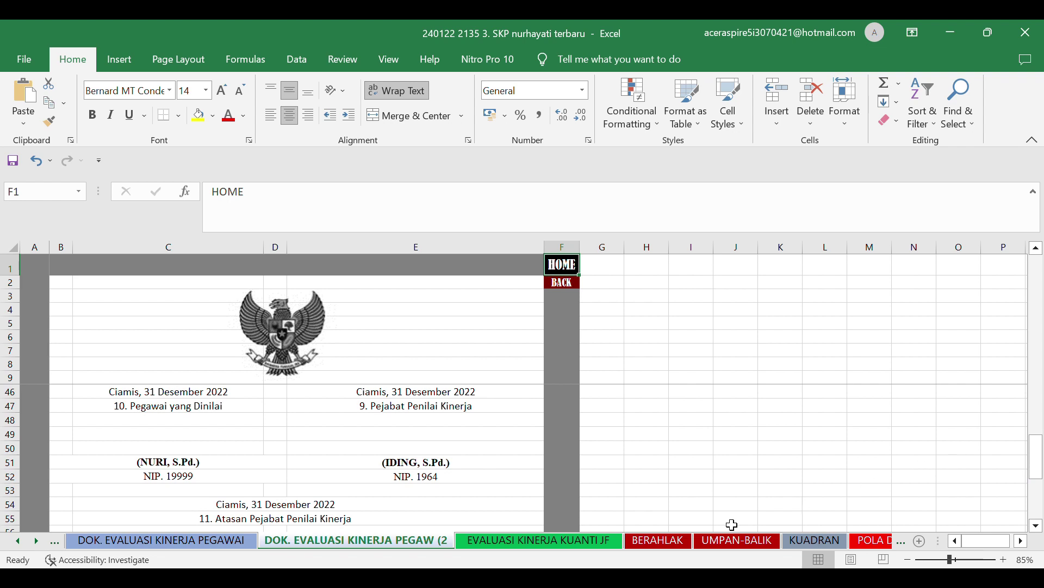
click(200, 542)
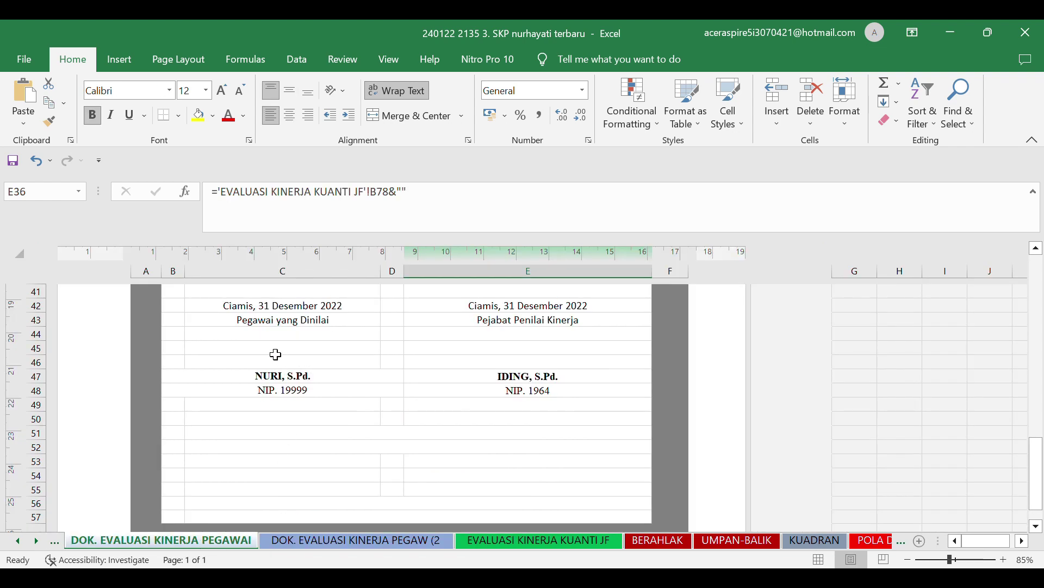
Step: Examine the signature spaces under Pegawai yang Dinilai and Pejabat Penilai Kinerja in rows 43 to 46
click(272, 321)
click(271, 336)
click(271, 363)
click(273, 351)
click(559, 346)
click(556, 367)
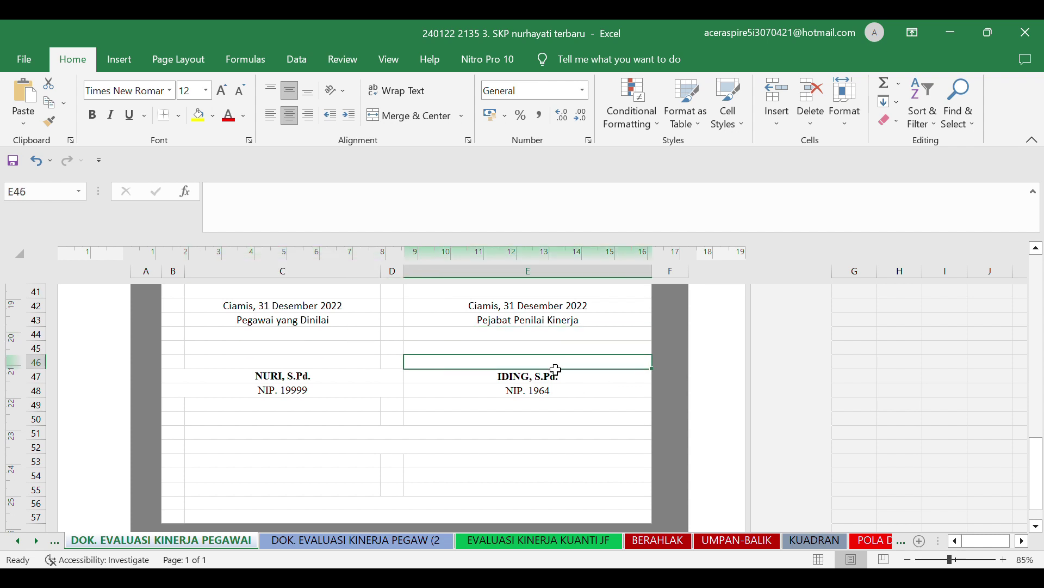
Step: Inspect the Atasan Pejabat Penilai Kinerja signature block in row 55 of the DOK. EVALUASI KINERJA PEGAW (2 sheet
click(355, 548)
drag(1042, 441, 1040, 481)
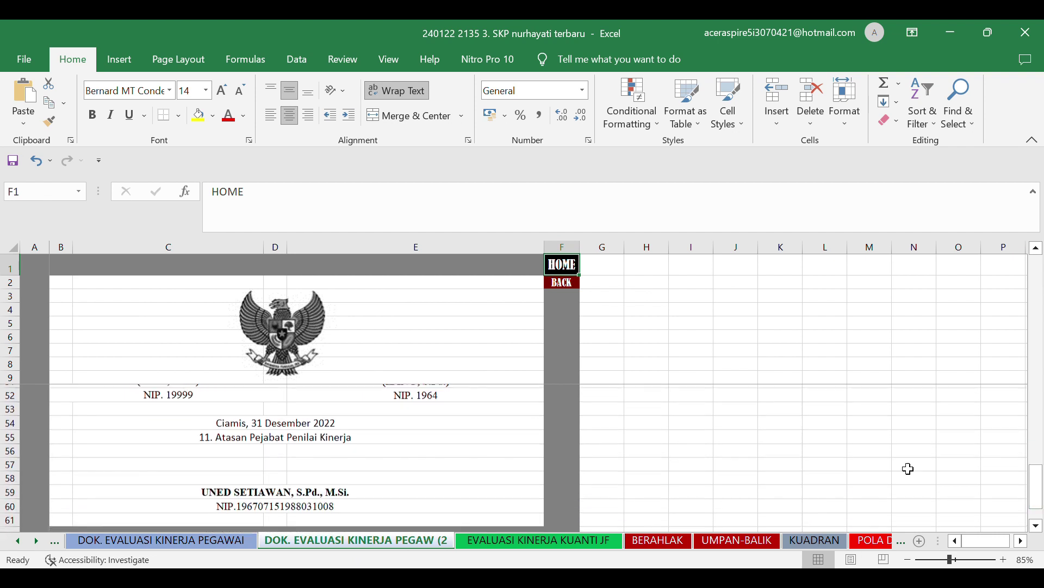
click(214, 438)
click(307, 437)
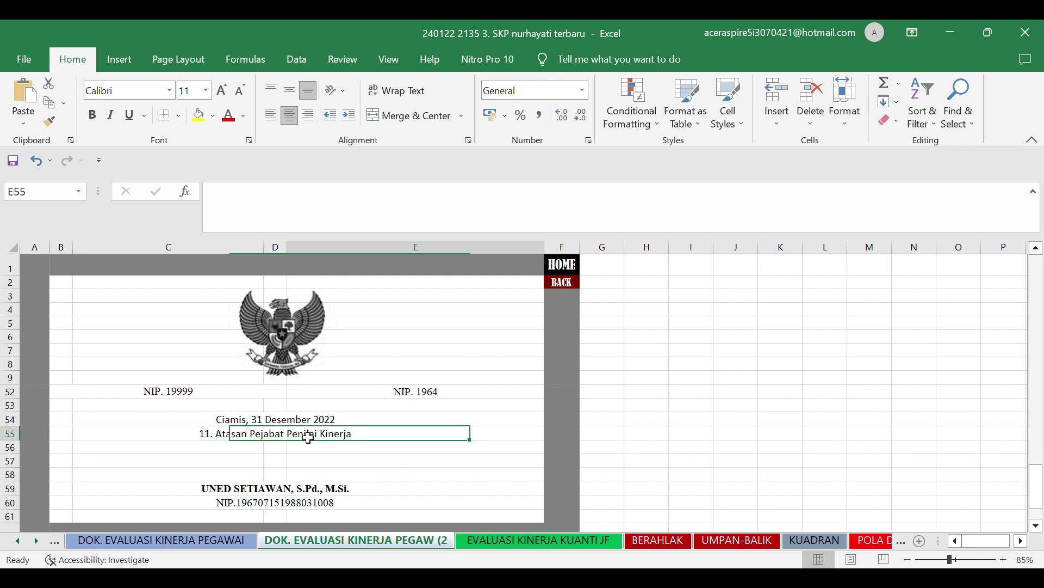
click(278, 438)
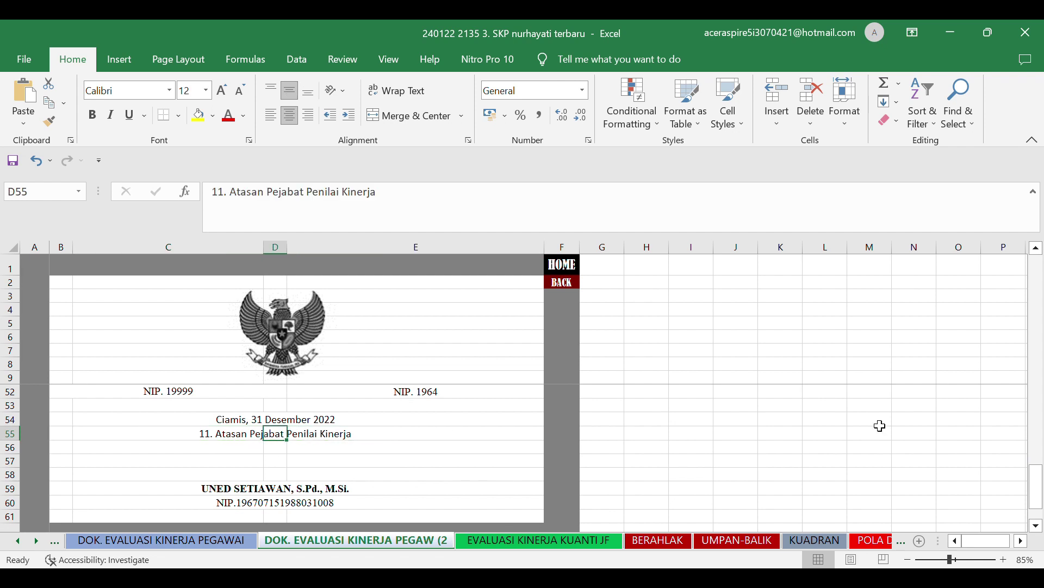
mouse_move(1040, 481)
mouse_down()
mouse_move(1040, 338)
mouse_move(1040, 497)
mouse_up()
Step: Go back to the HOME sheet, open the COVER sheet from it and view the cover page
click(571, 268)
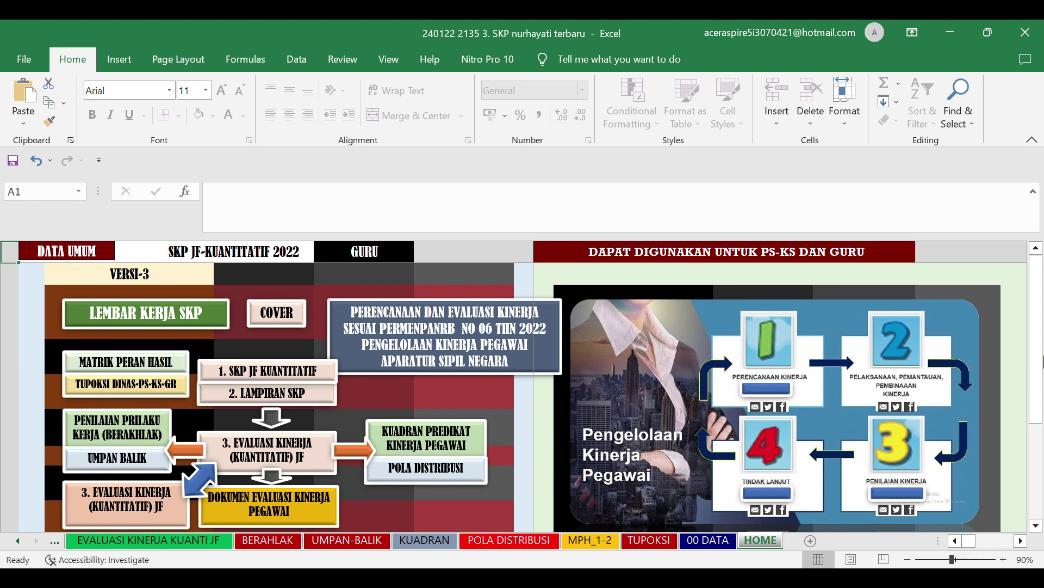
mouse_move(1039, 364)
mouse_down()
mouse_move(1039, 386)
mouse_move(1039, 362)
mouse_up()
click(299, 321)
drag(1041, 440, 1023, 308)
click(638, 264)
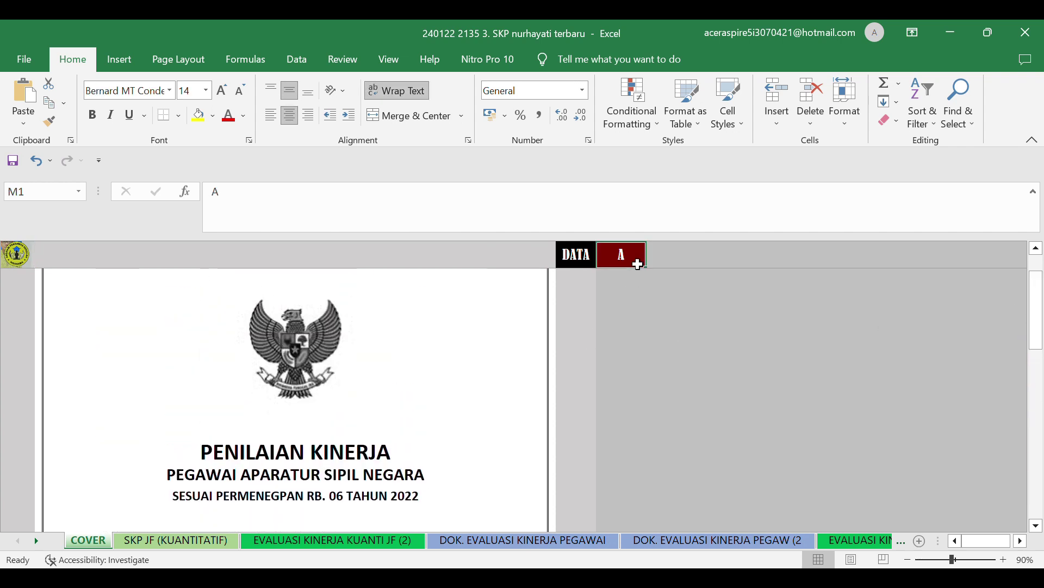
Step: Return from the cover to the HOME sheet, passing through the BERAHLAK and POLA DISTRIBUSI sheets
click(880, 539)
click(871, 540)
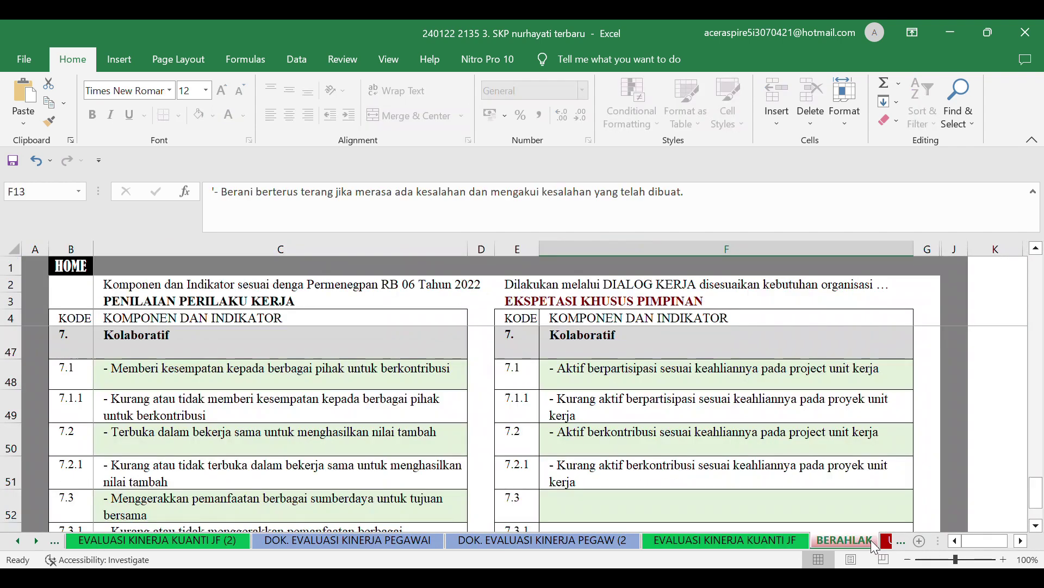
click(876, 539)
click(881, 539)
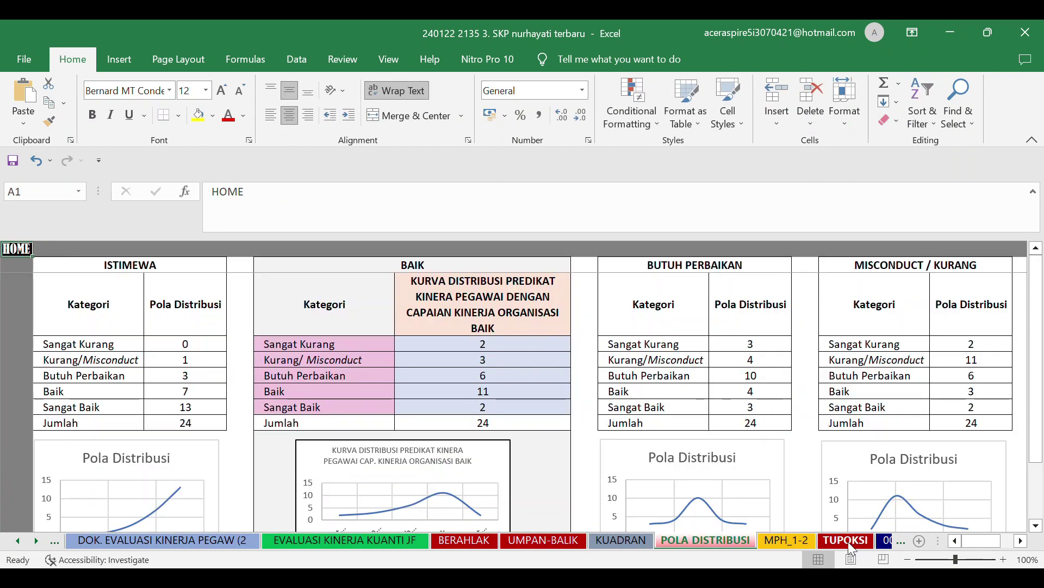
click(878, 540)
click(750, 539)
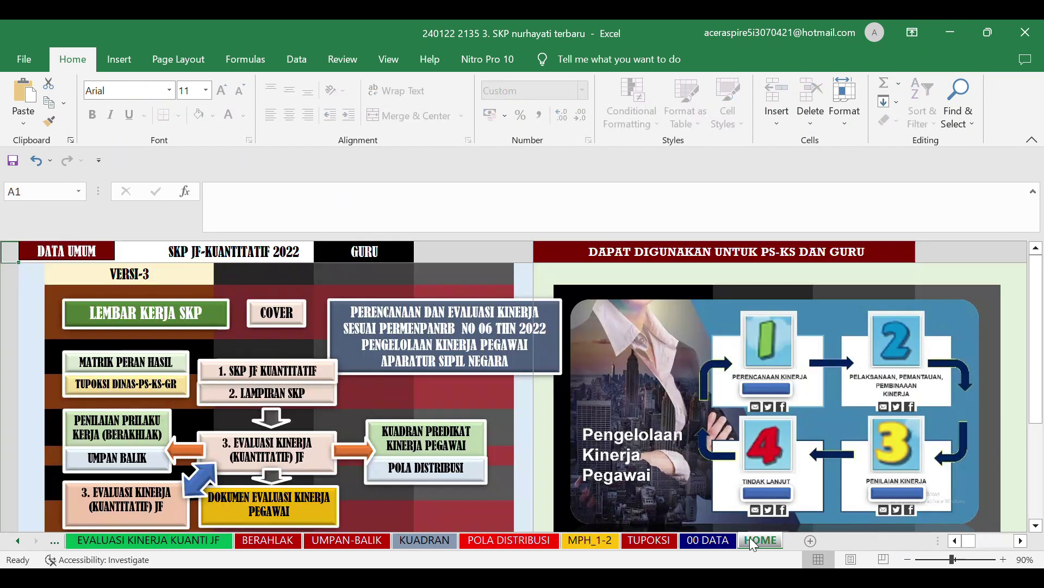
Step: Open the SKP JF (KUANTITATIF) sheet from HOME to view its Sasaran Kinerja Pegawai page, and return to HOME
click(274, 377)
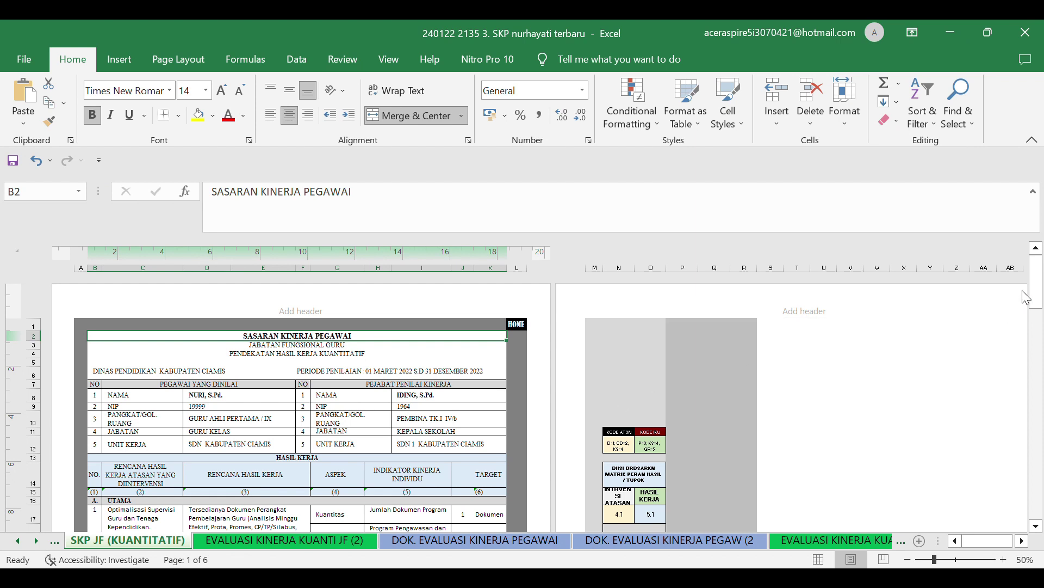
click(900, 544)
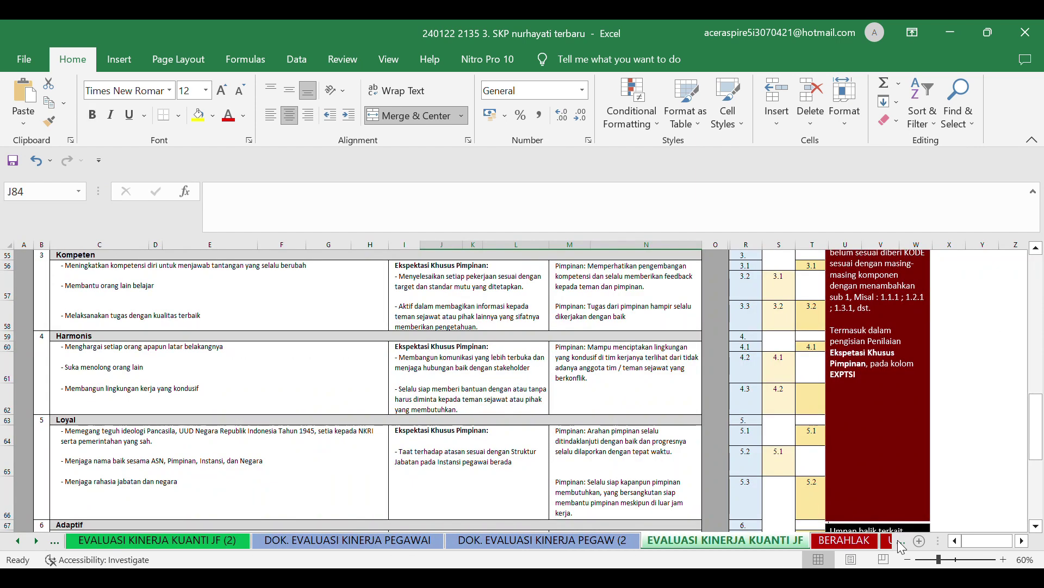
click(898, 542)
click(880, 544)
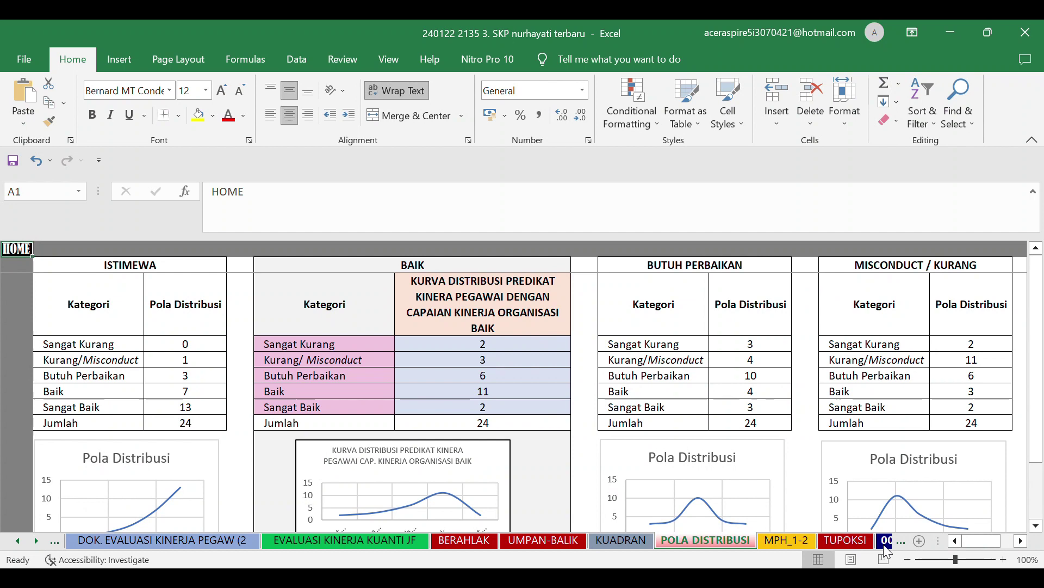
click(886, 541)
click(761, 541)
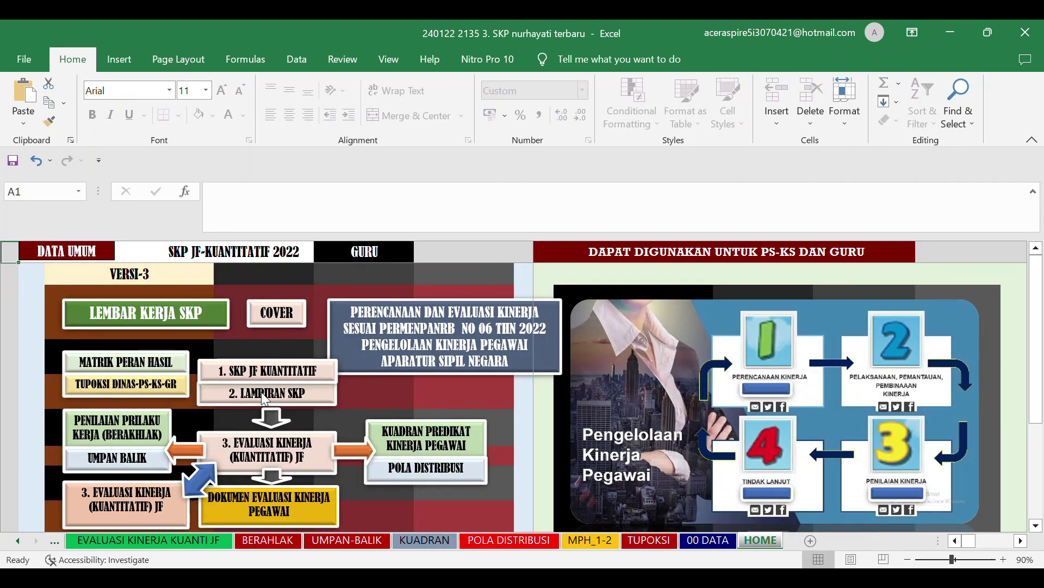
Step: Reopen the SKP JF (KUANTITATIF) sheet, view its LAMPIRAN page in row 78, and go back to HOME
click(266, 370)
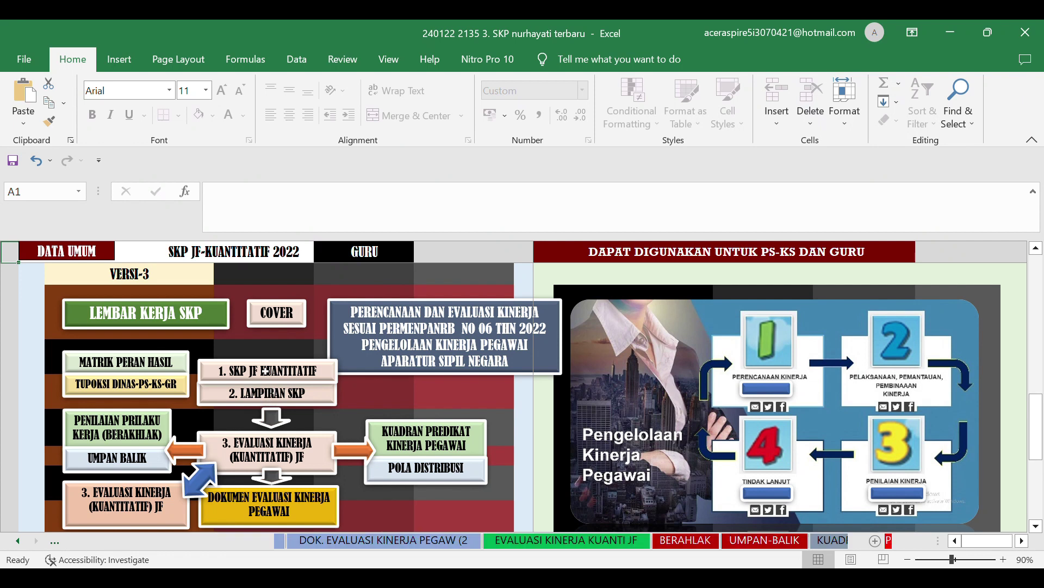
drag(1035, 283, 1022, 442)
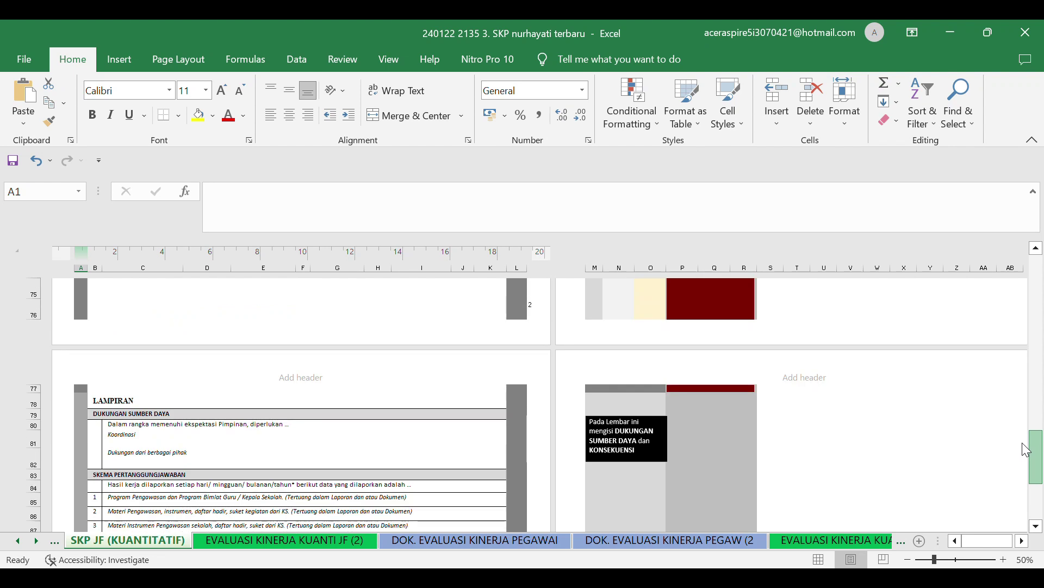
click(904, 537)
click(902, 538)
click(900, 538)
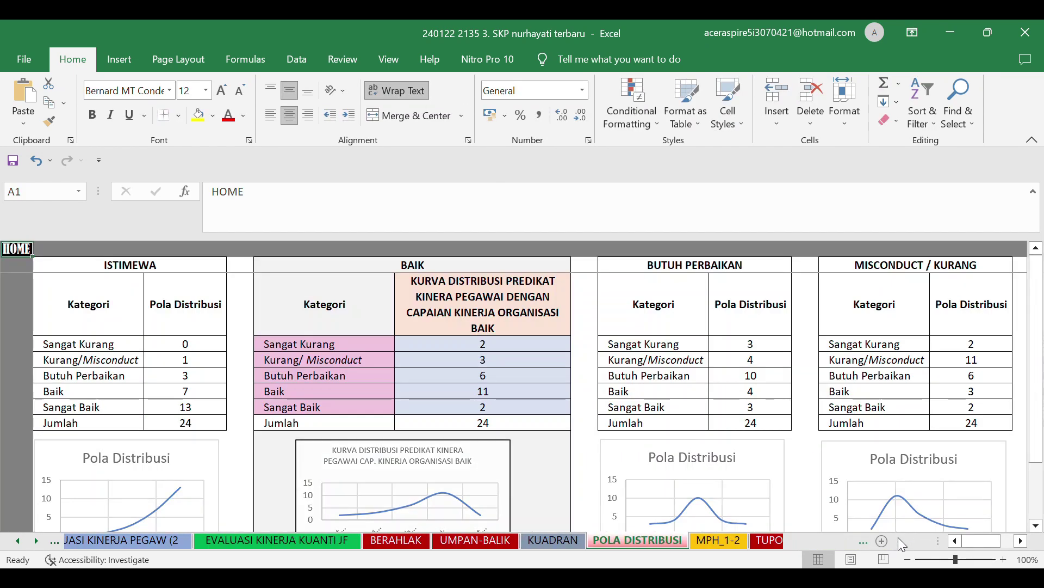
click(898, 537)
click(758, 541)
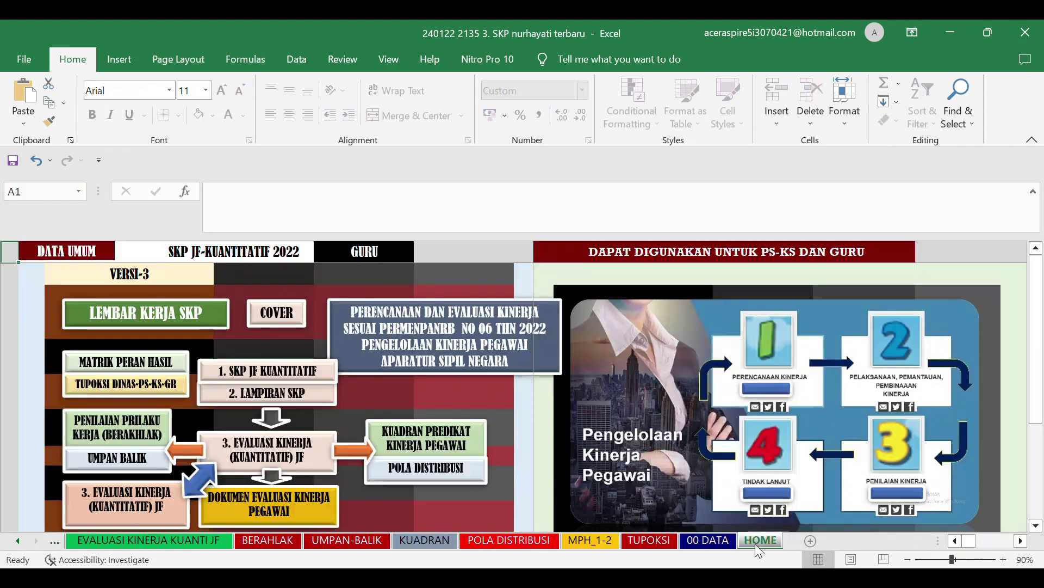
Step: Open the EVALUASI KINERJA KUANTI JF sheet from HOME, check its heading in B2, and return to HOME
click(303, 518)
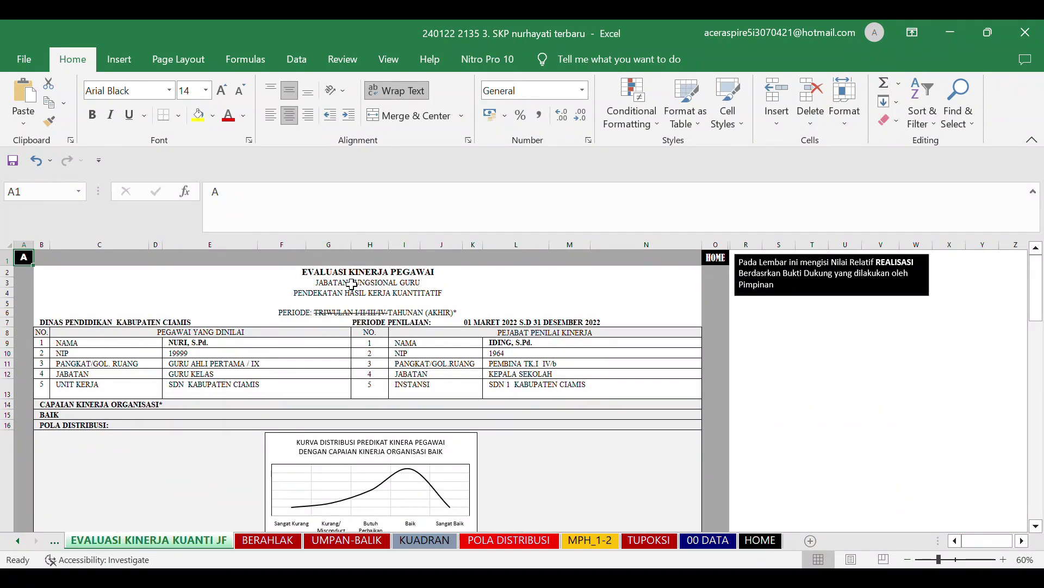
click(352, 272)
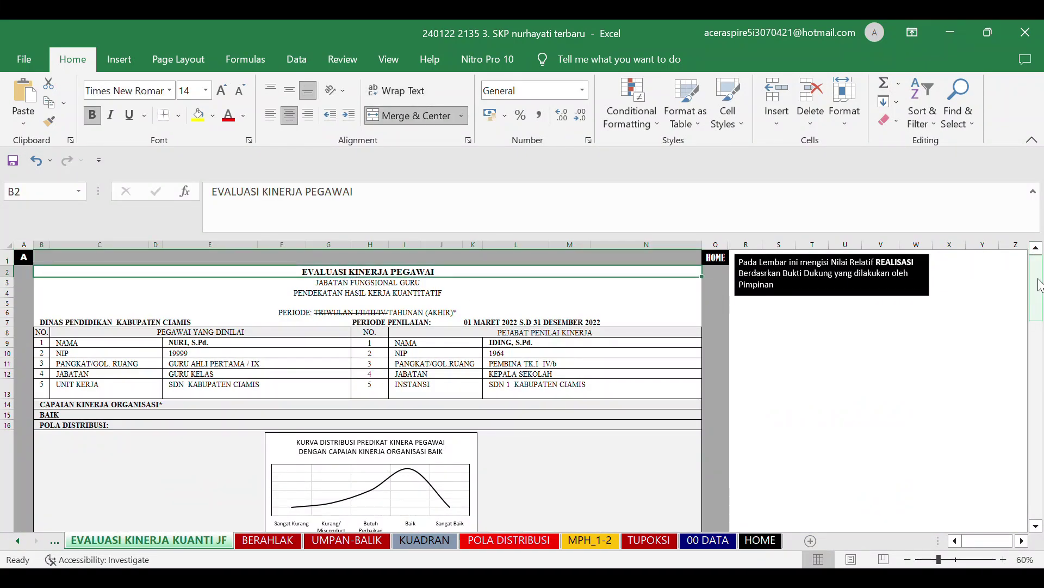
mouse_move(1039, 284)
mouse_down()
mouse_move(1028, 407)
mouse_move(1027, 272)
mouse_up()
click(760, 540)
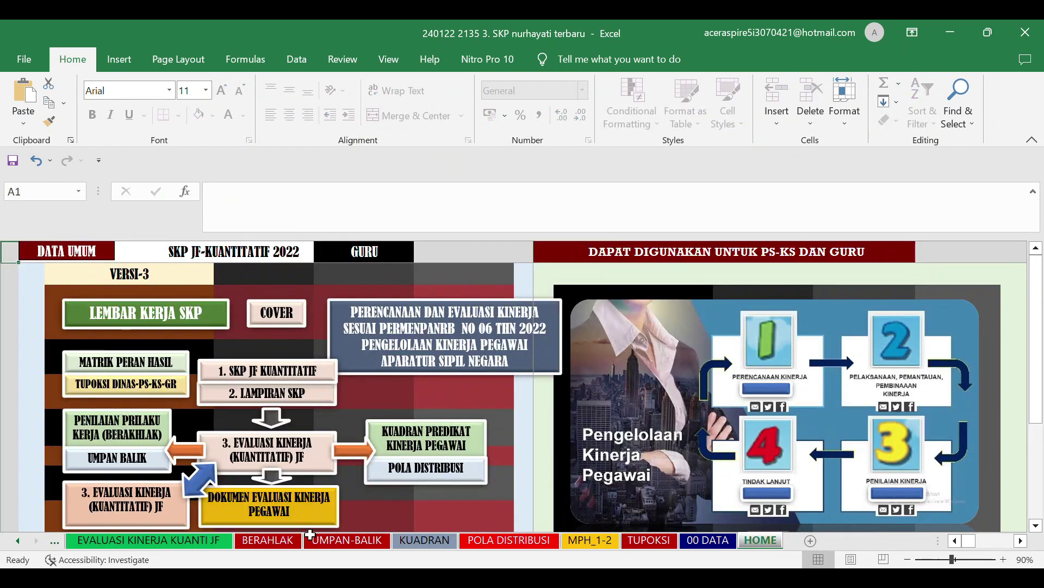
Step: Open the Dokumen Evaluasi Kinerja Pegawai sheet from HOME and review the signature spaces of the employee and the assessor
click(297, 503)
drag(1036, 308, 1036, 479)
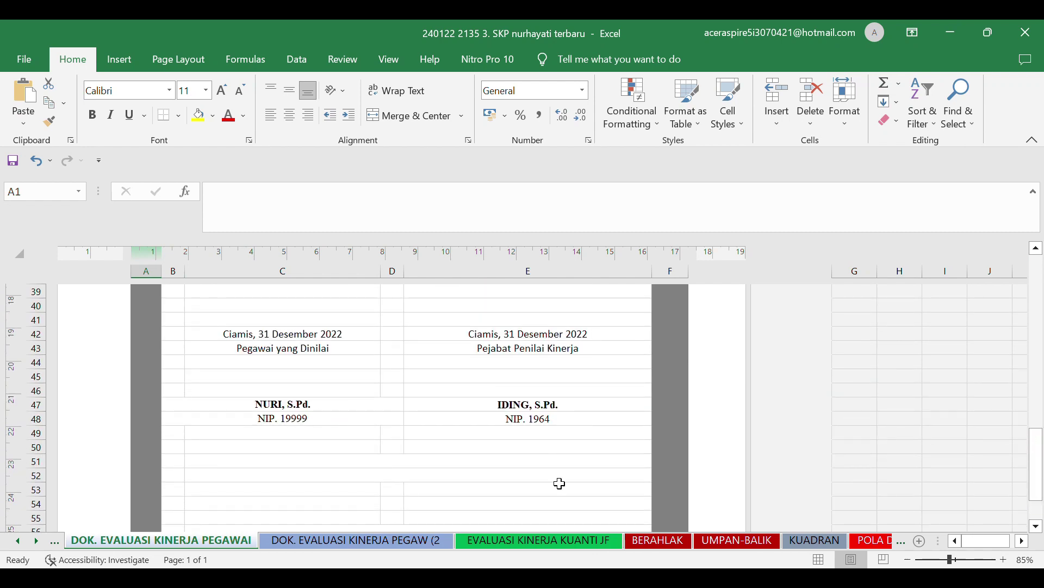
click(291, 377)
click(513, 375)
click(333, 383)
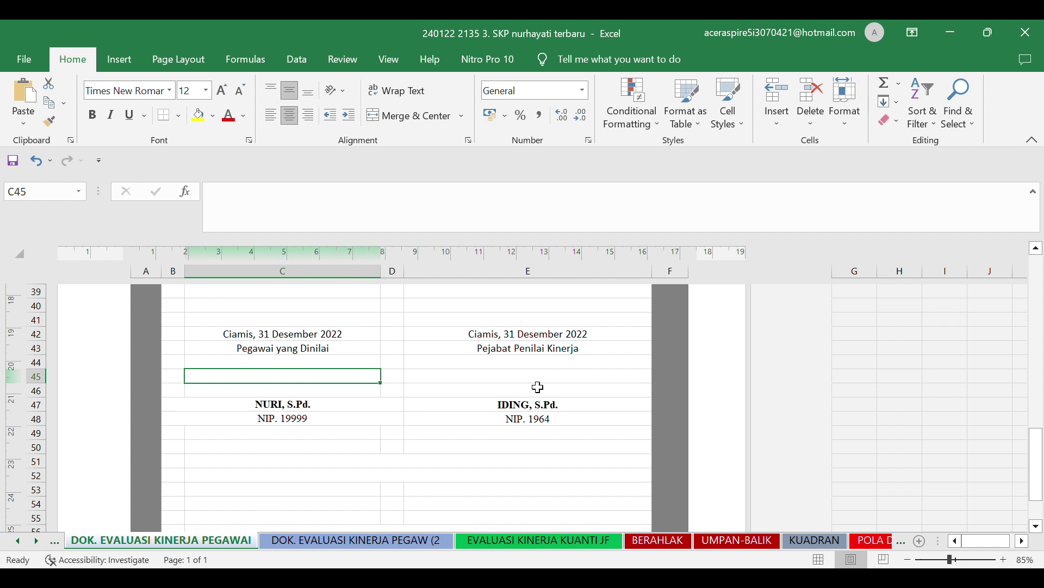
Step: Check the blank signature rows under Pejabat Penilai Kinerja in column E and go back up to the document's heading
click(538, 386)
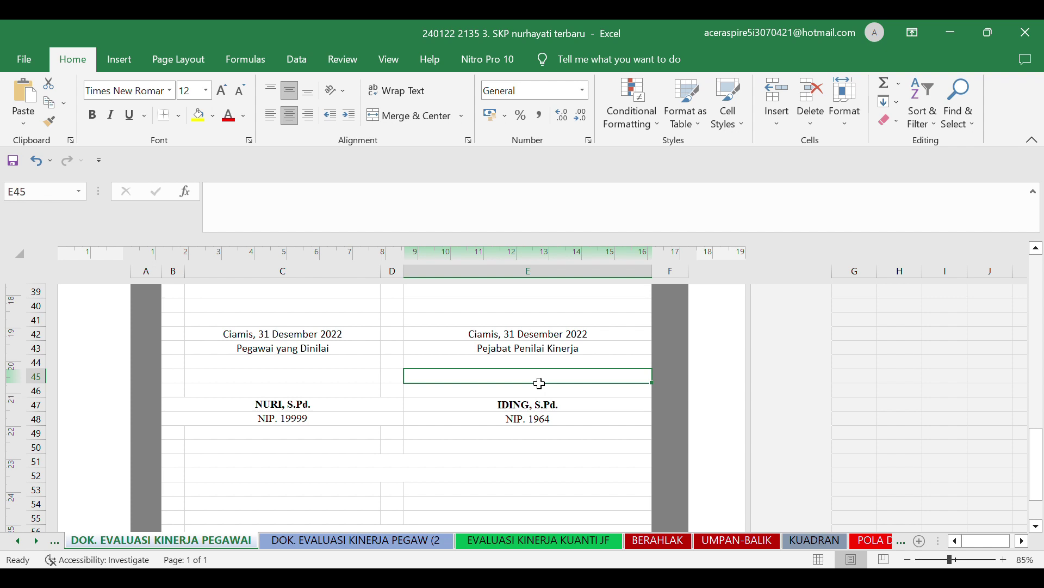
click(542, 401)
click(552, 378)
click(555, 367)
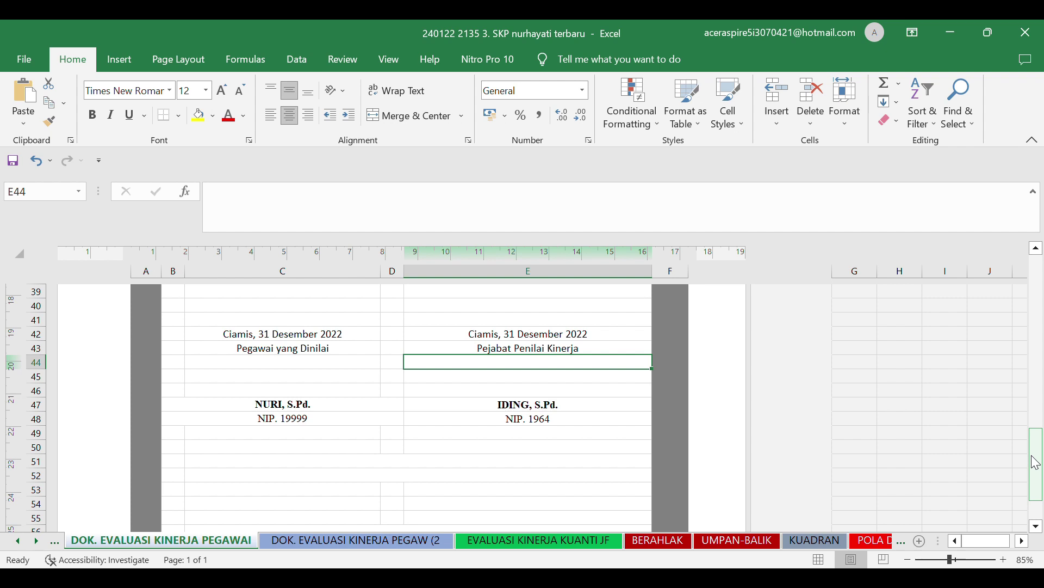
drag(1035, 462, 1040, 334)
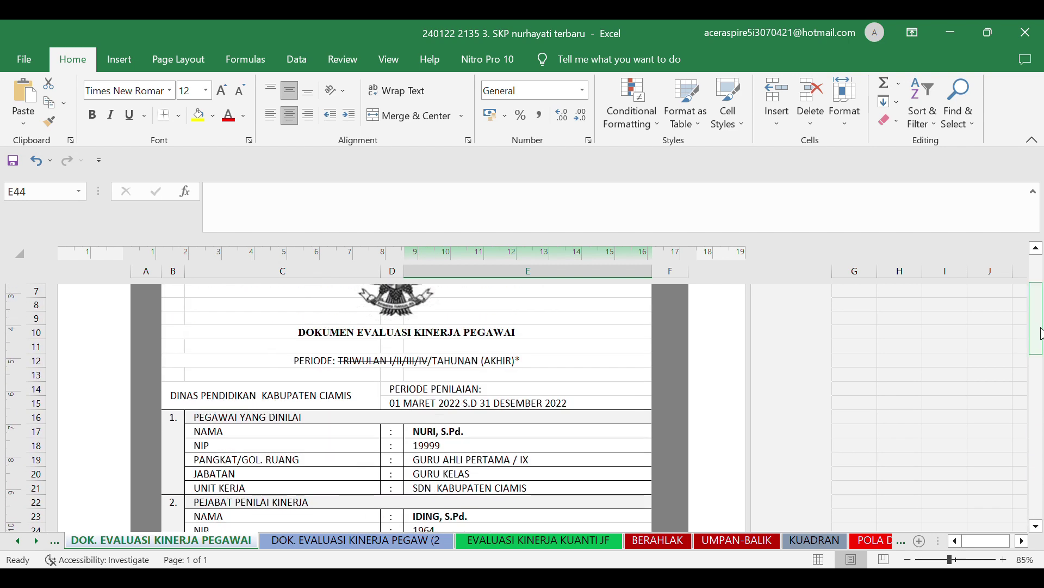